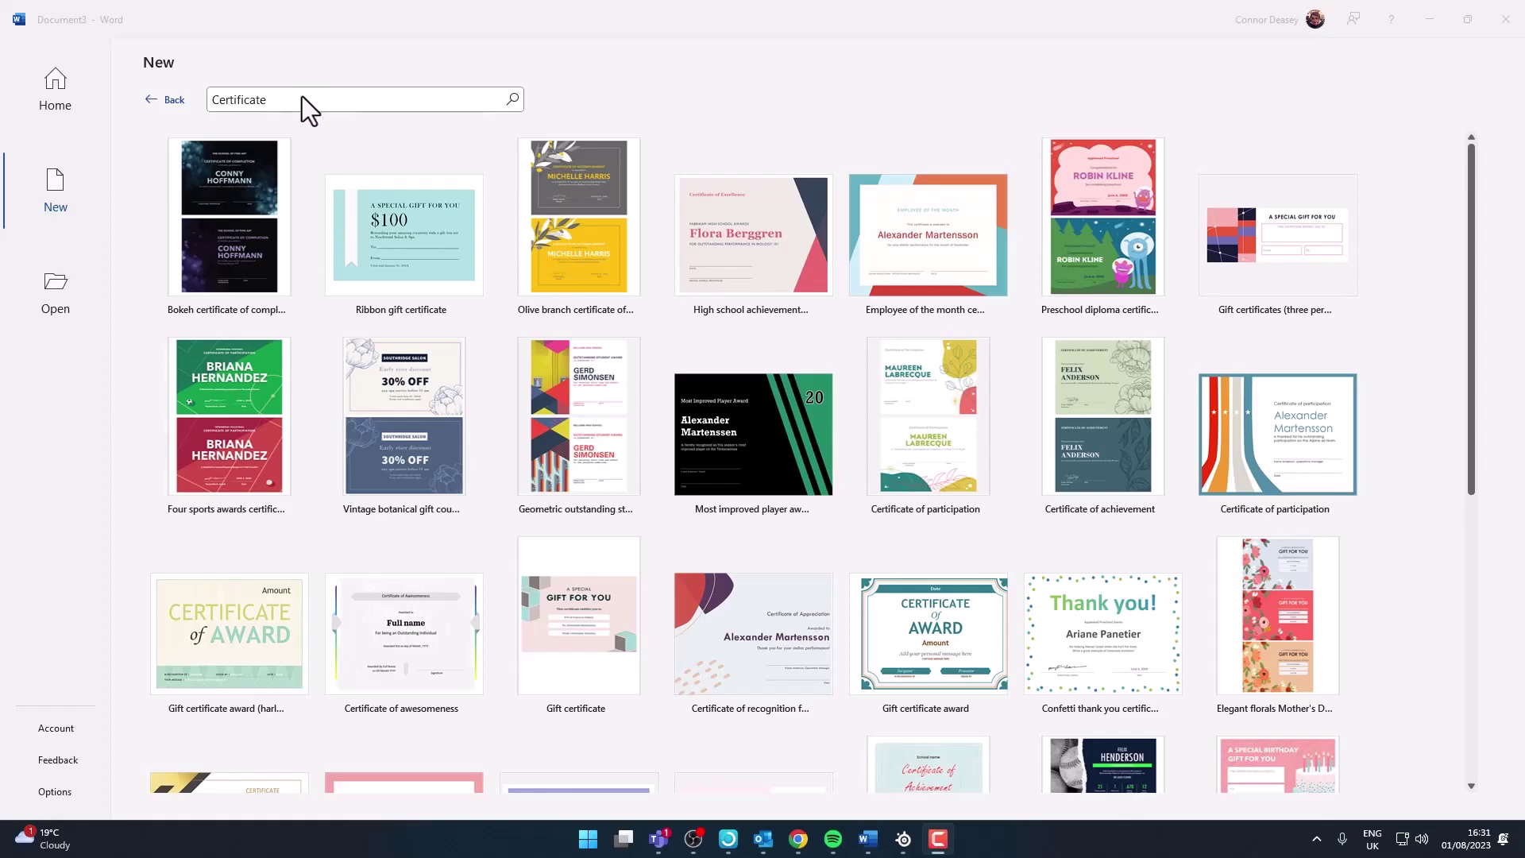
Preview the 'Certificate of awesomeness' template and create a new Word document from it
left_click(431, 665)
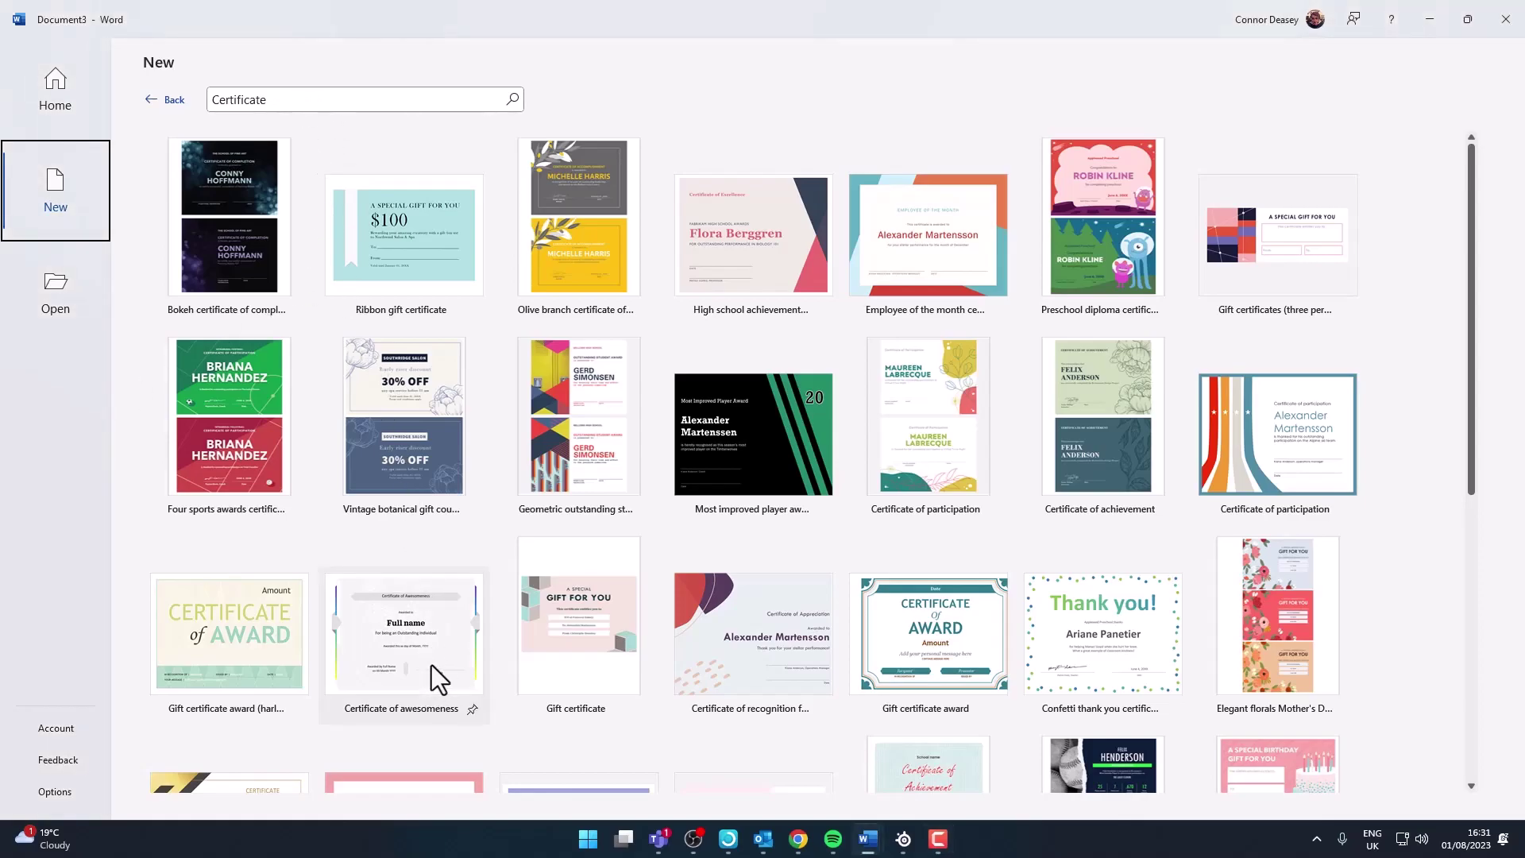
left_click(433, 659)
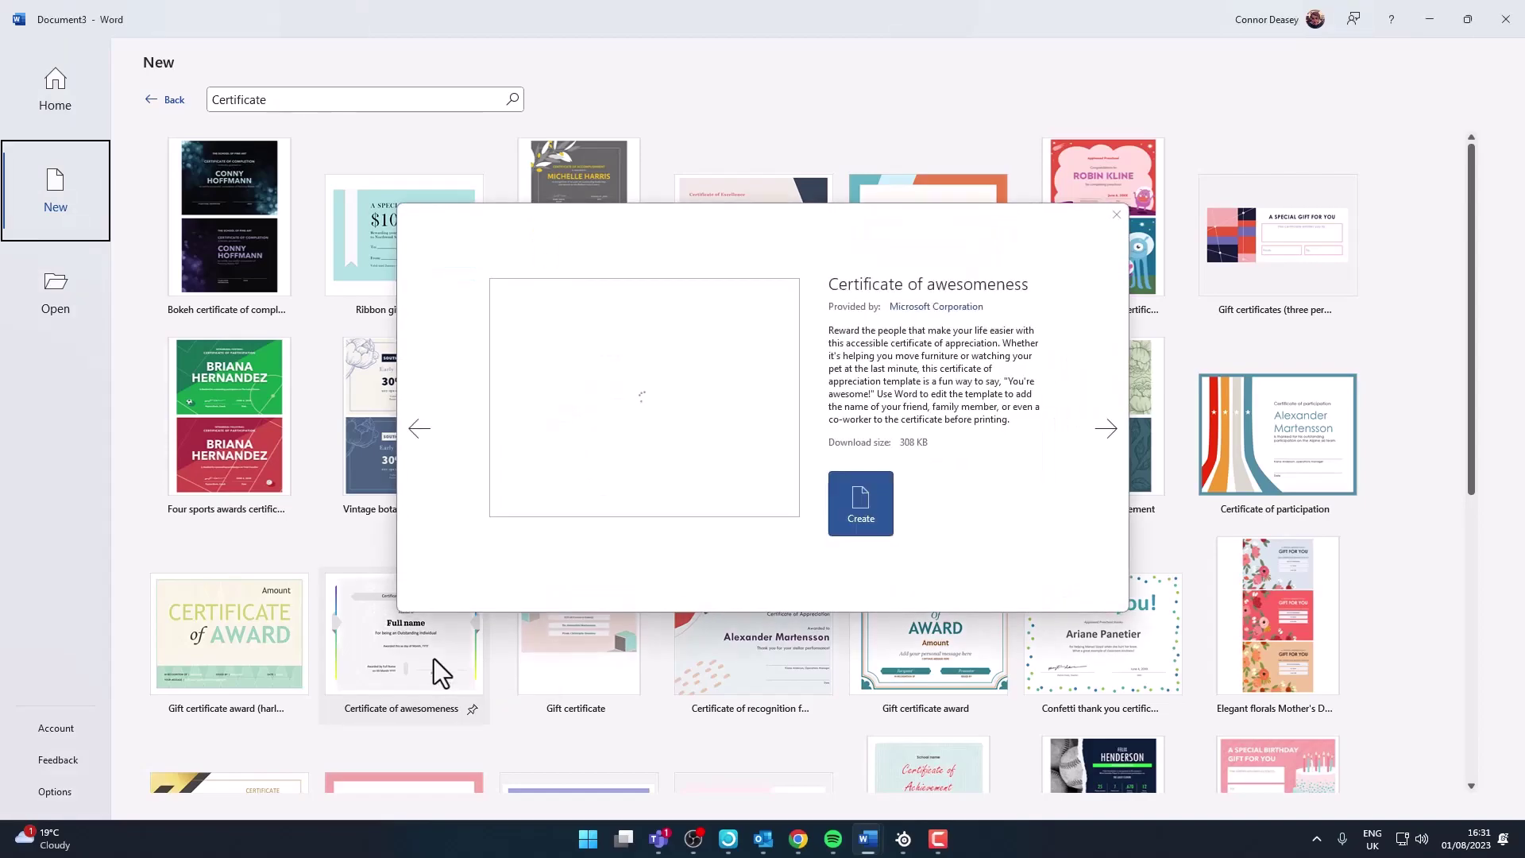
left_click(849, 497)
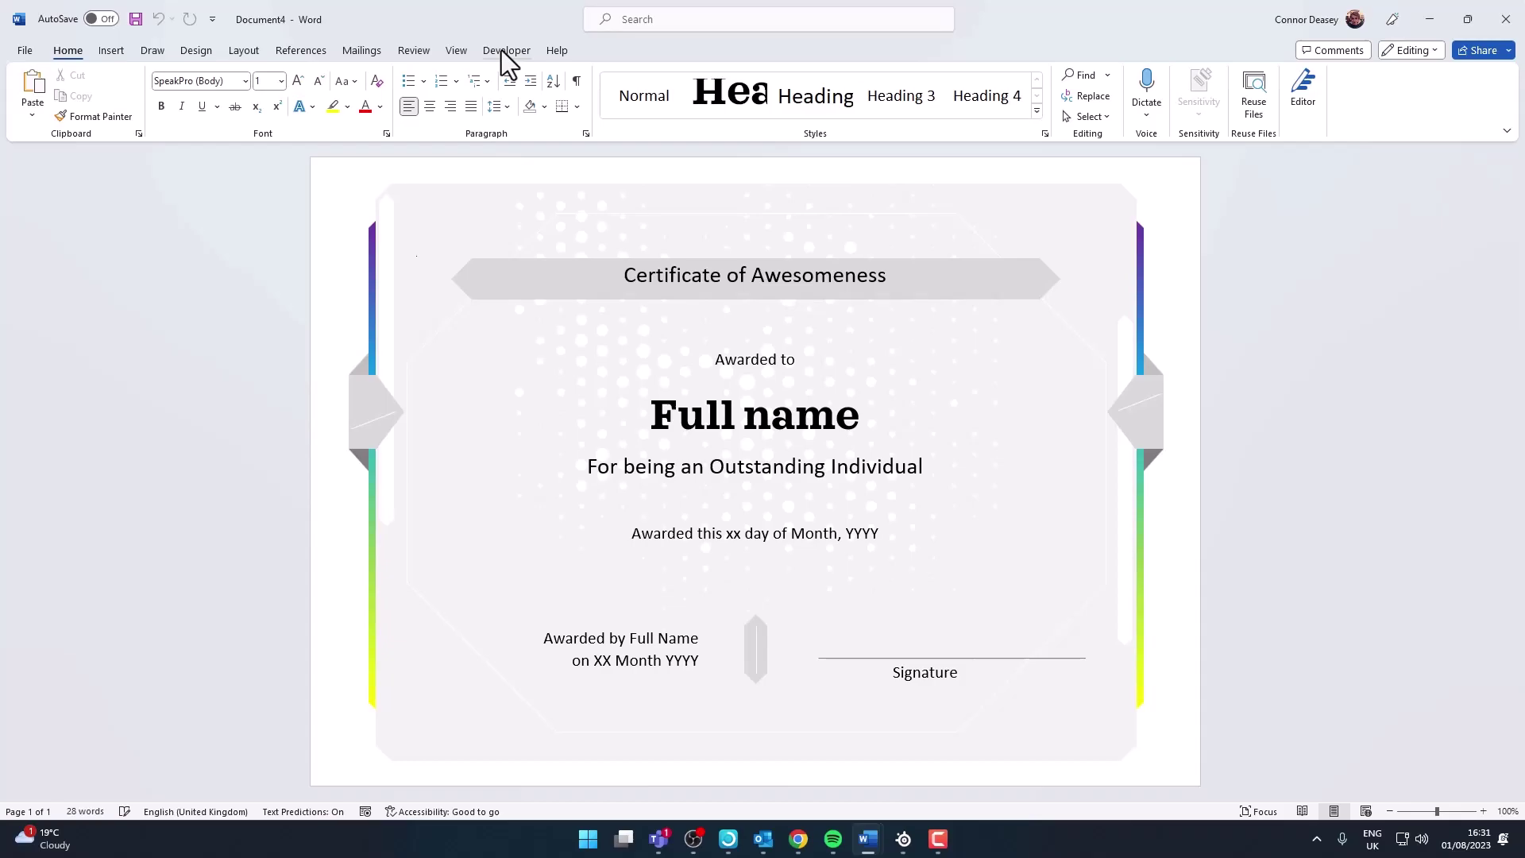
Enable the Developer tab under Customize Ribbon in Word Options, then select the 'Full name' text
left_click(19, 49)
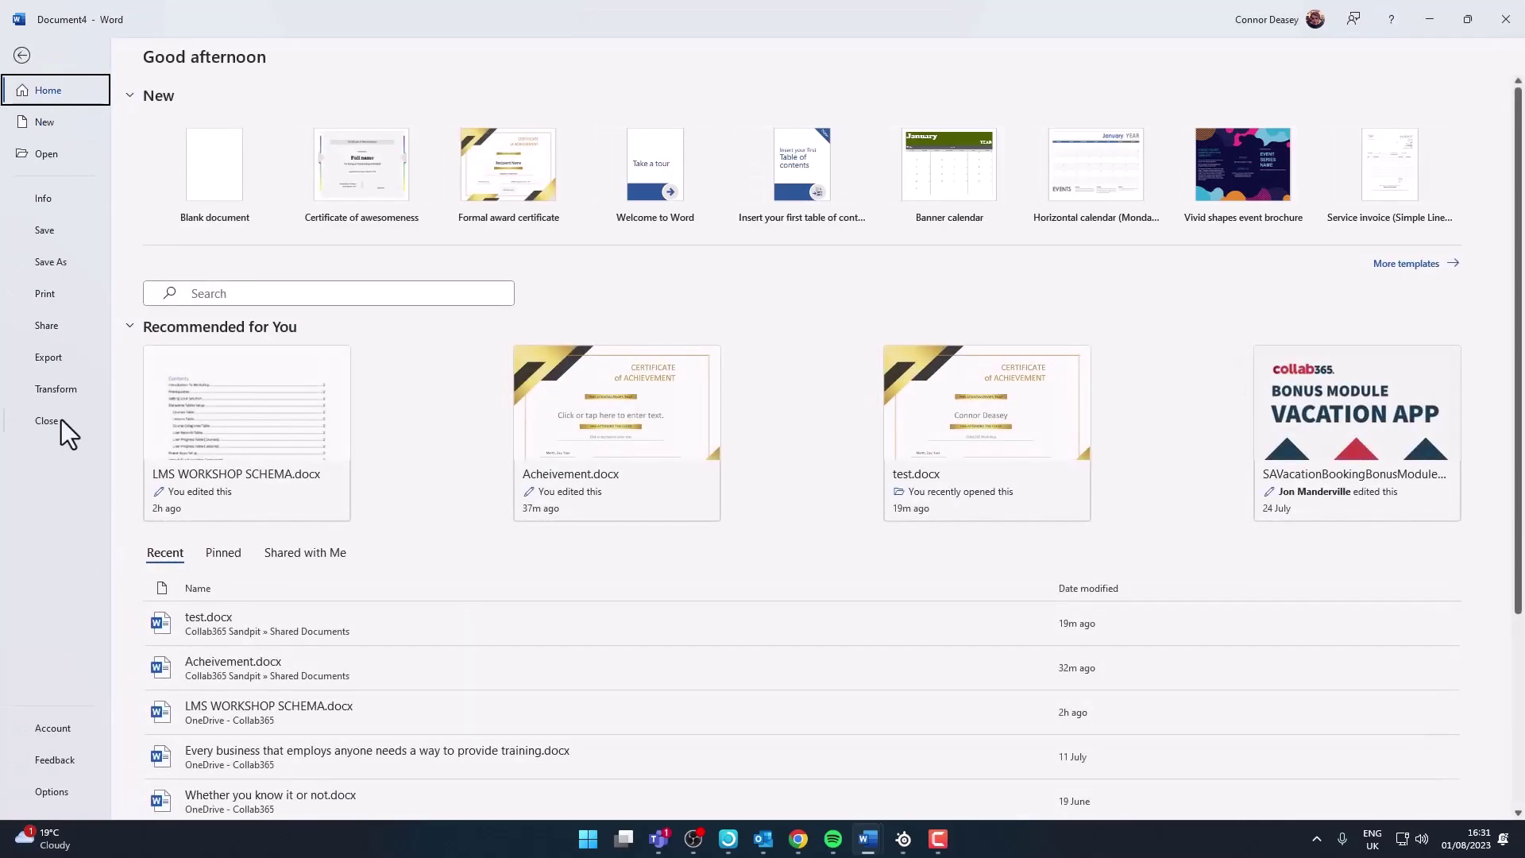
left_click(62, 792)
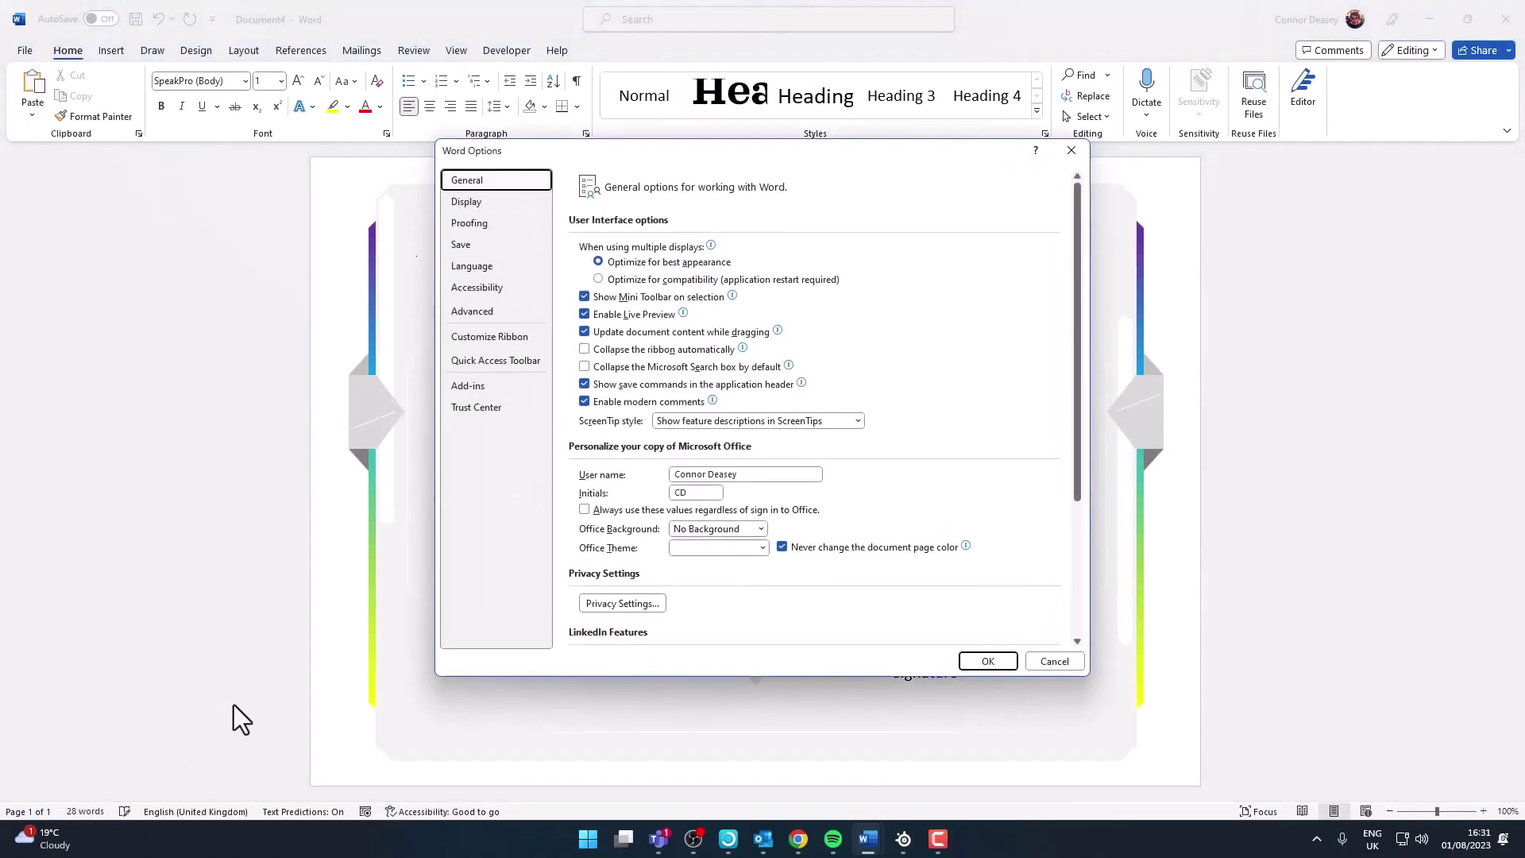
left_click(464, 335)
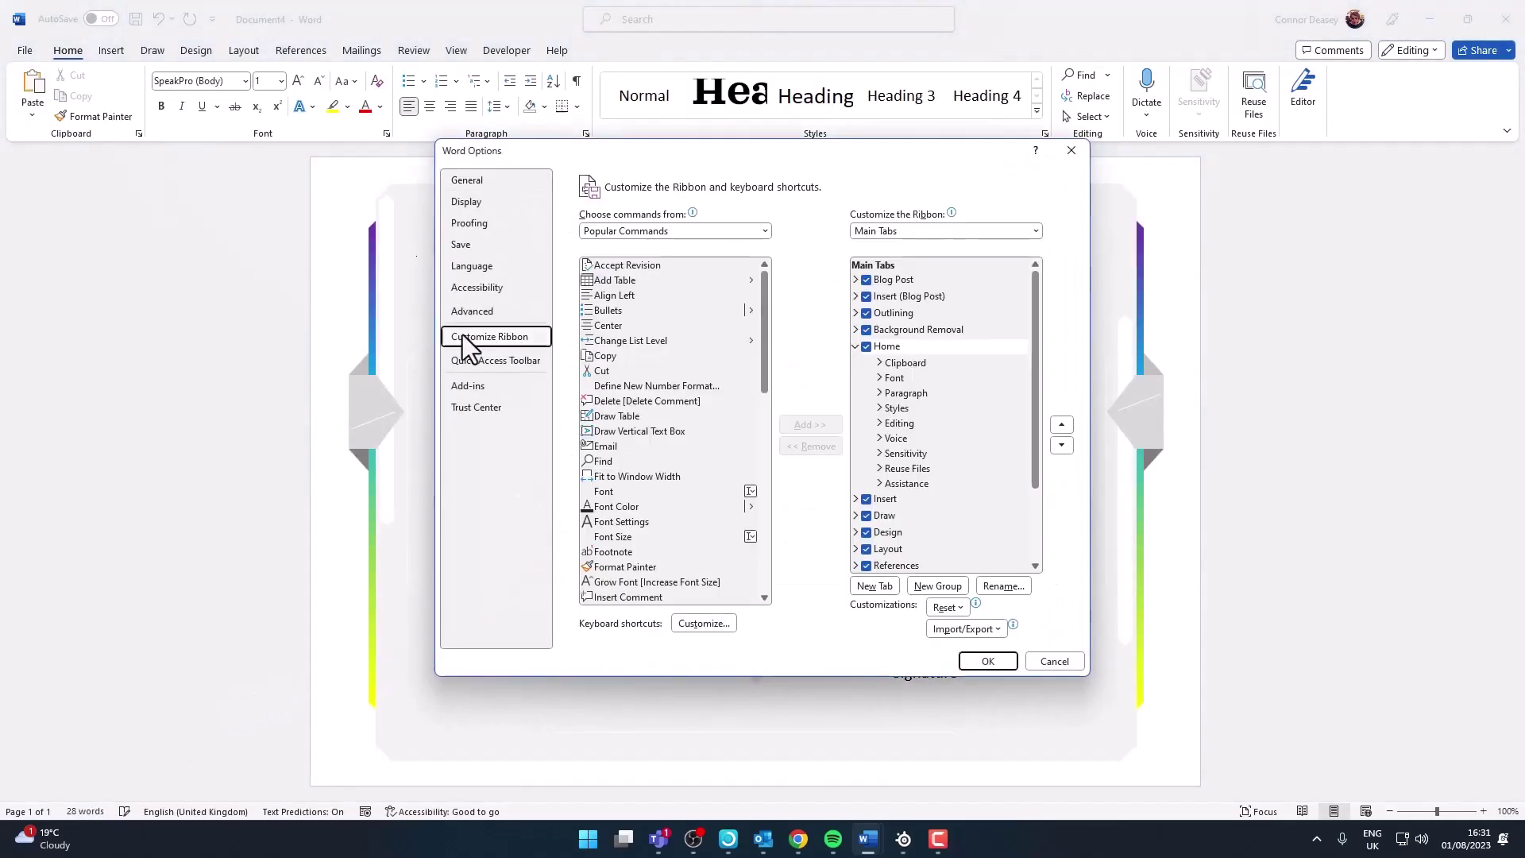
scroll(927, 436, "down", 1)
scroll(927, 440, "down", 2)
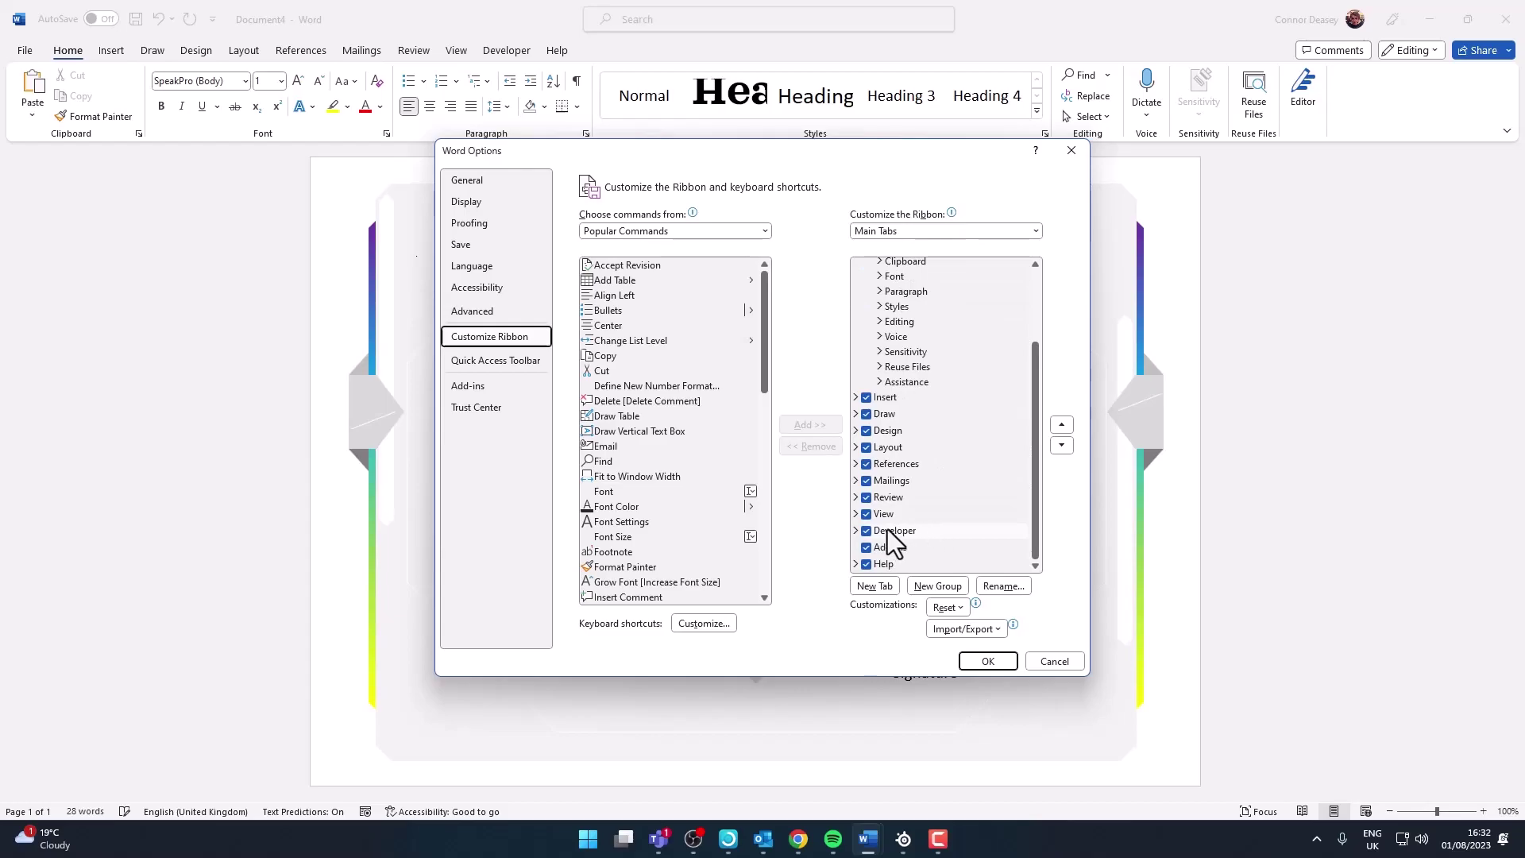
left_click(990, 660)
left_click(815, 425)
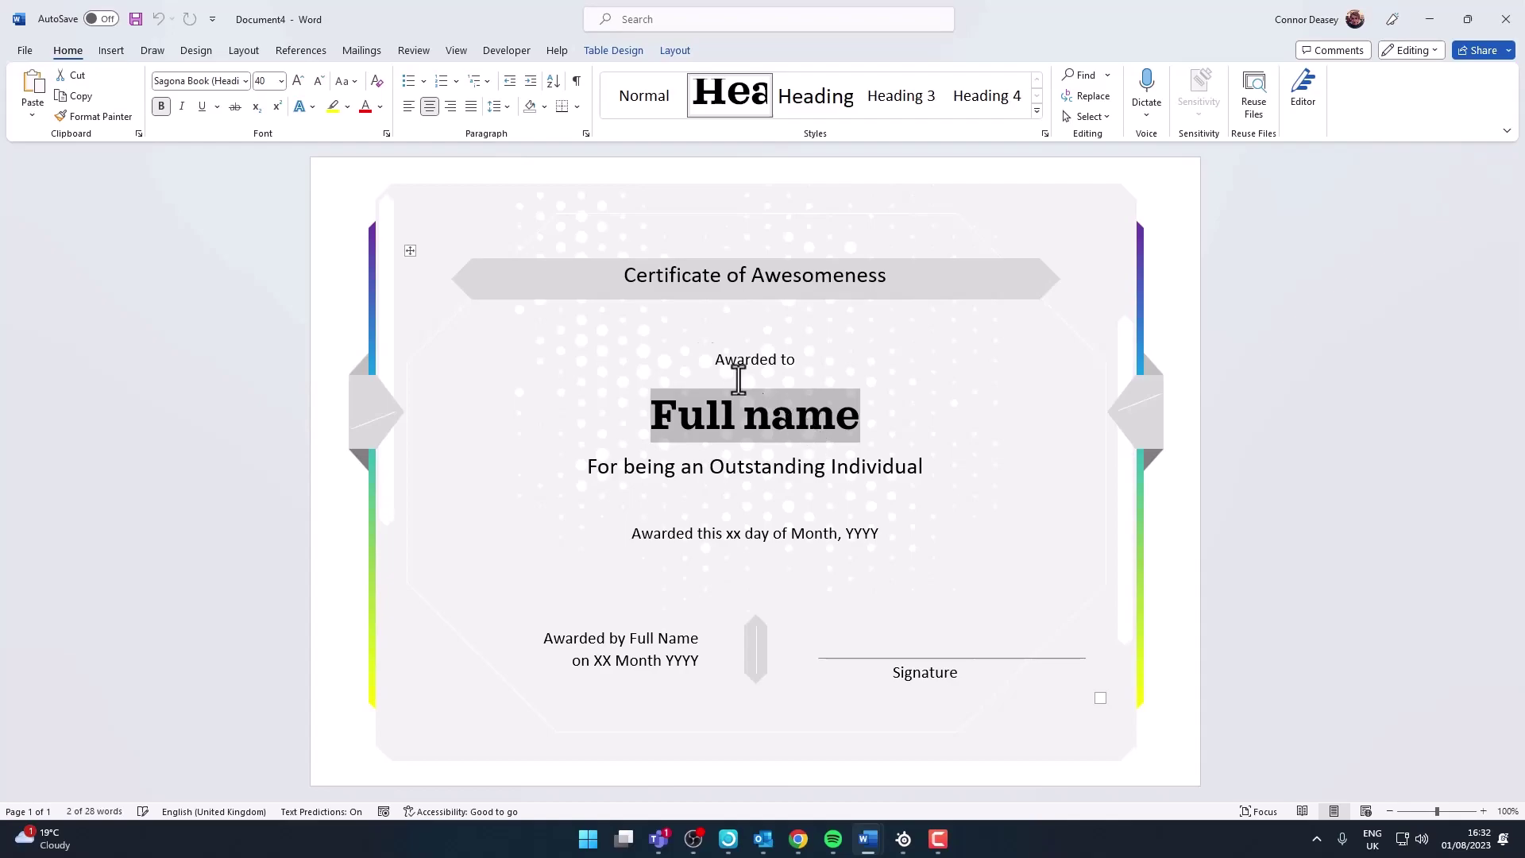
Make 'Full name' a plain text content control titled and tagged PersonName
left_click(507, 50)
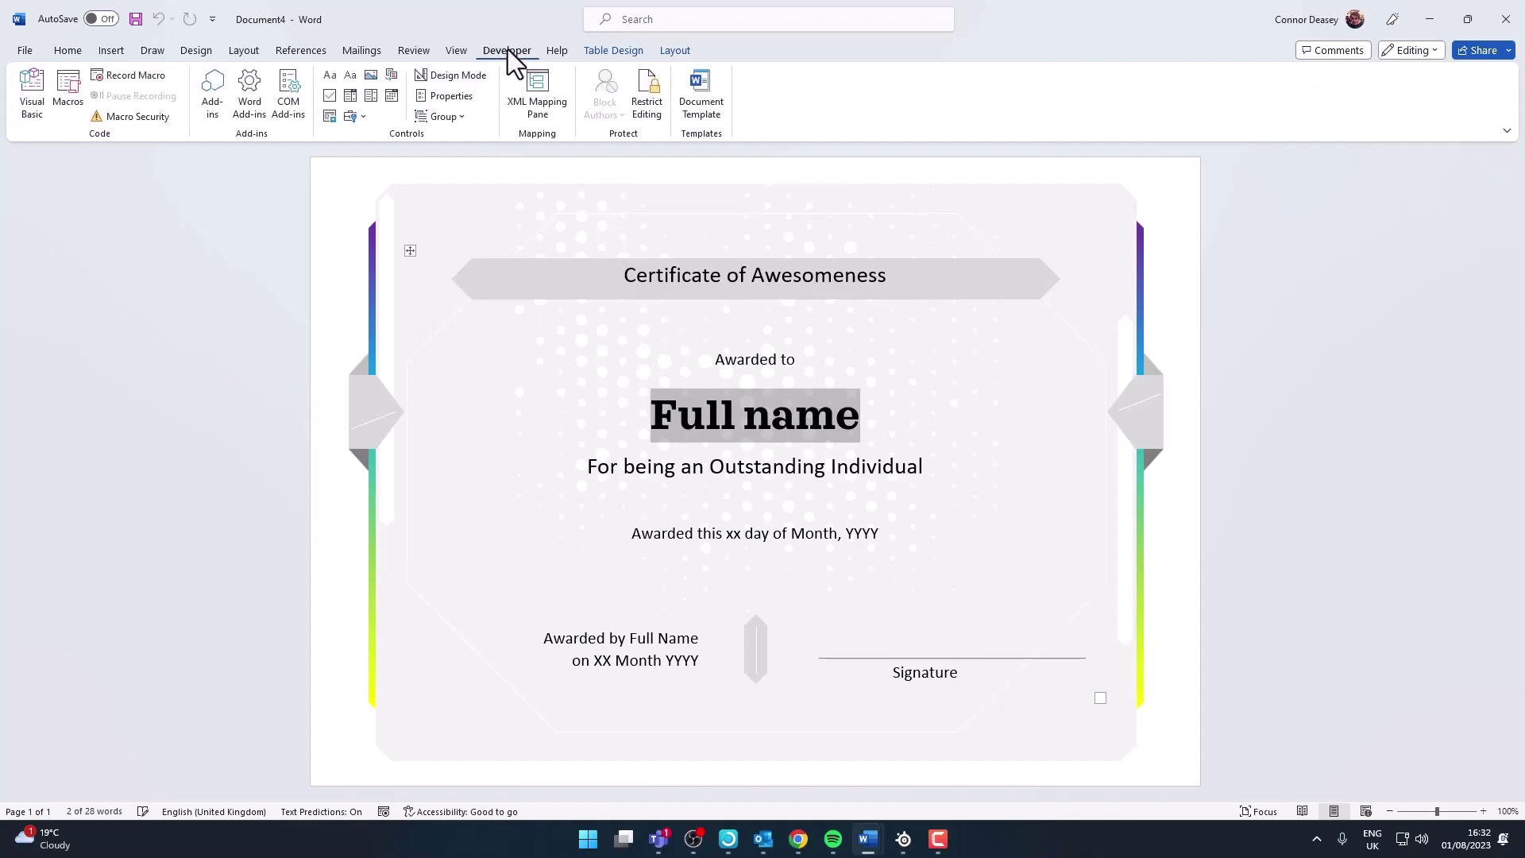
left_click(350, 75)
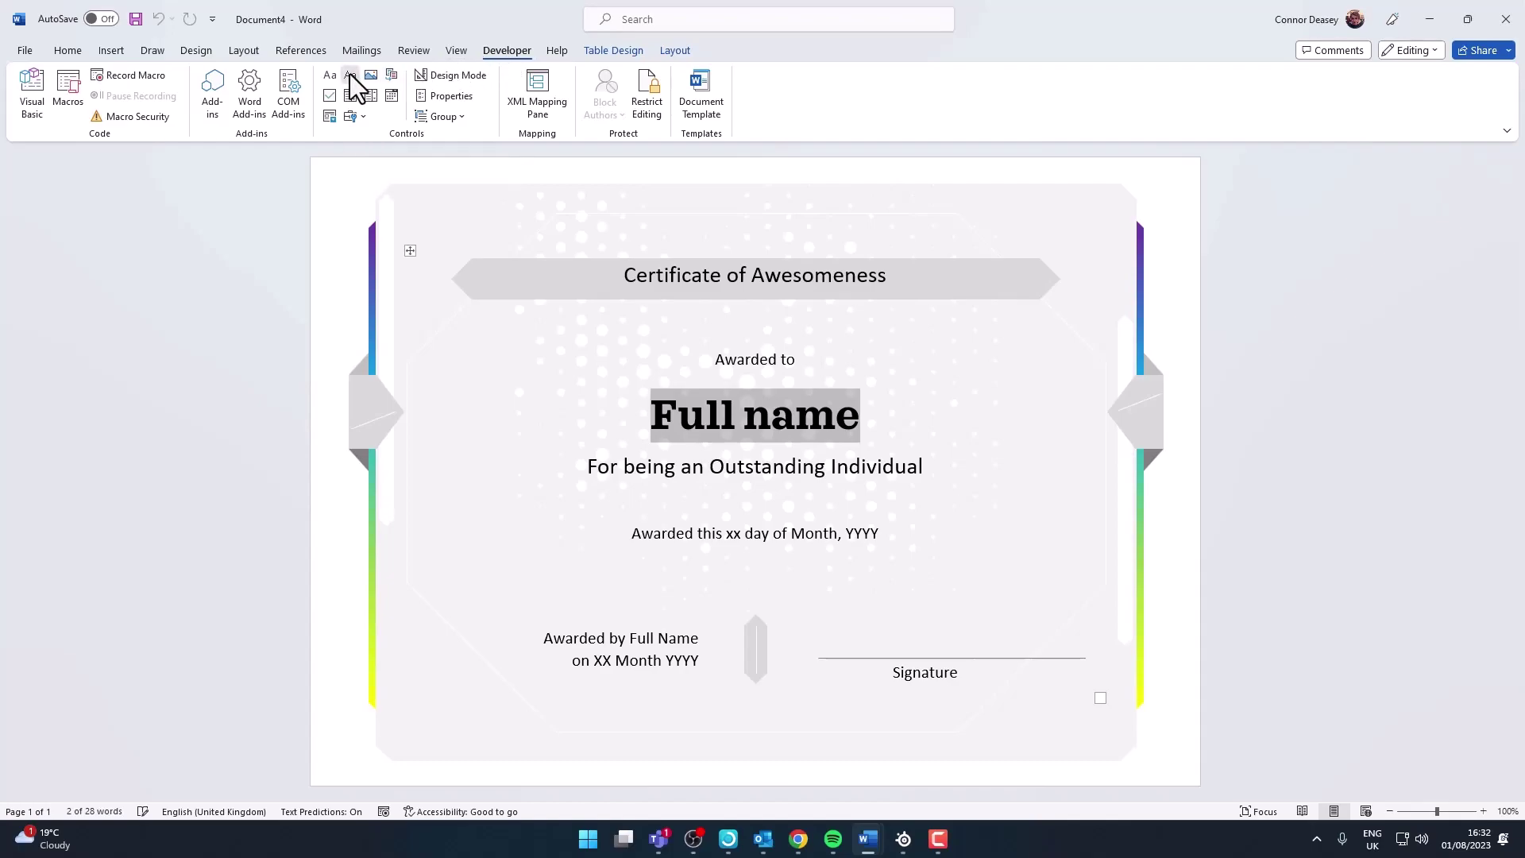
left_click(462, 97)
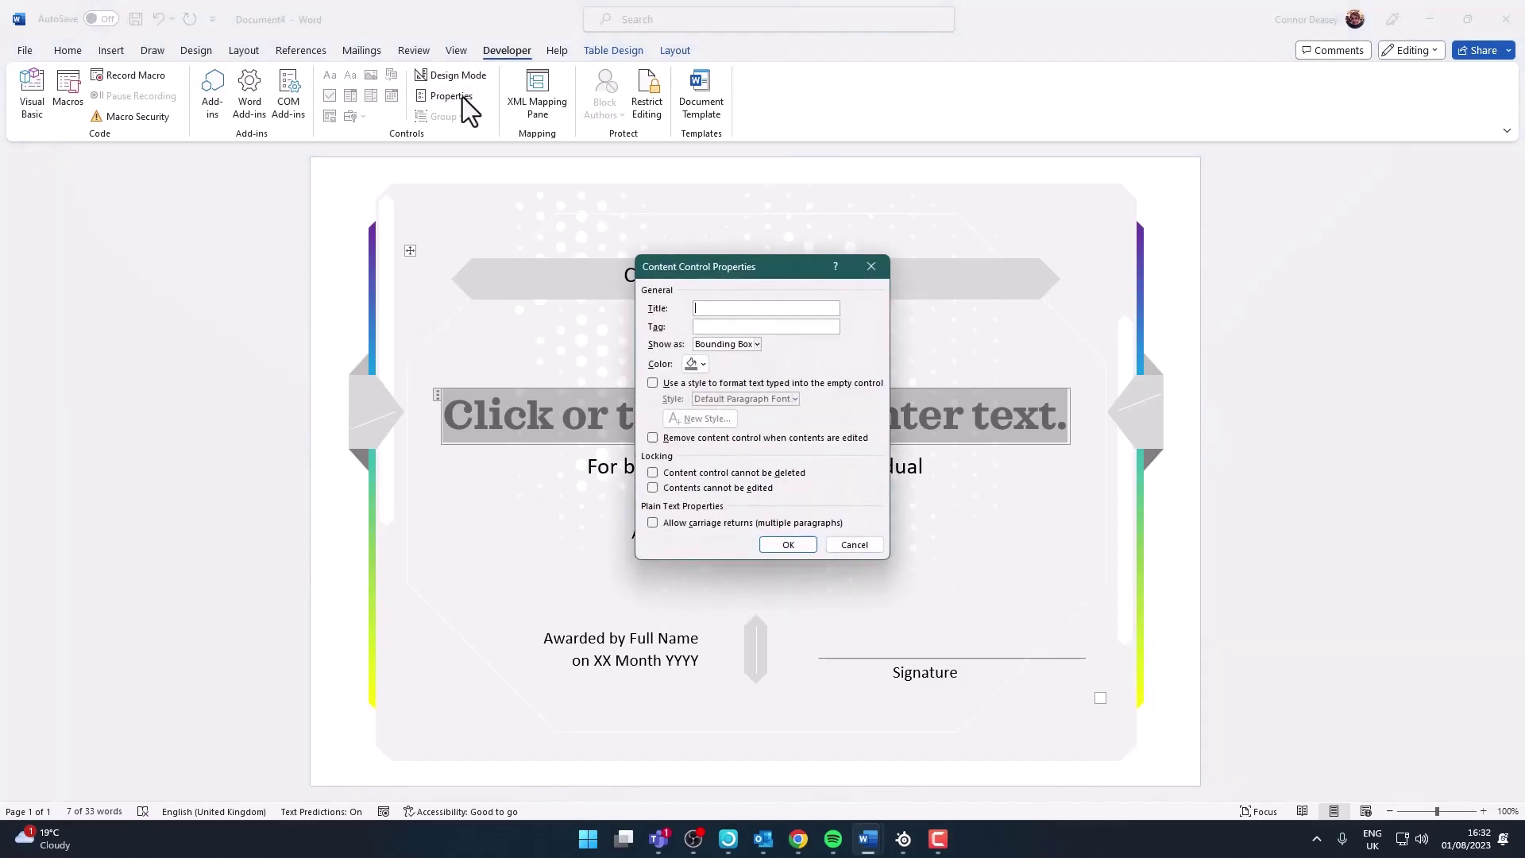
type("Perso")
key("BackSpace")
key("BackSpace")
type("sonName")
left_click(788, 544)
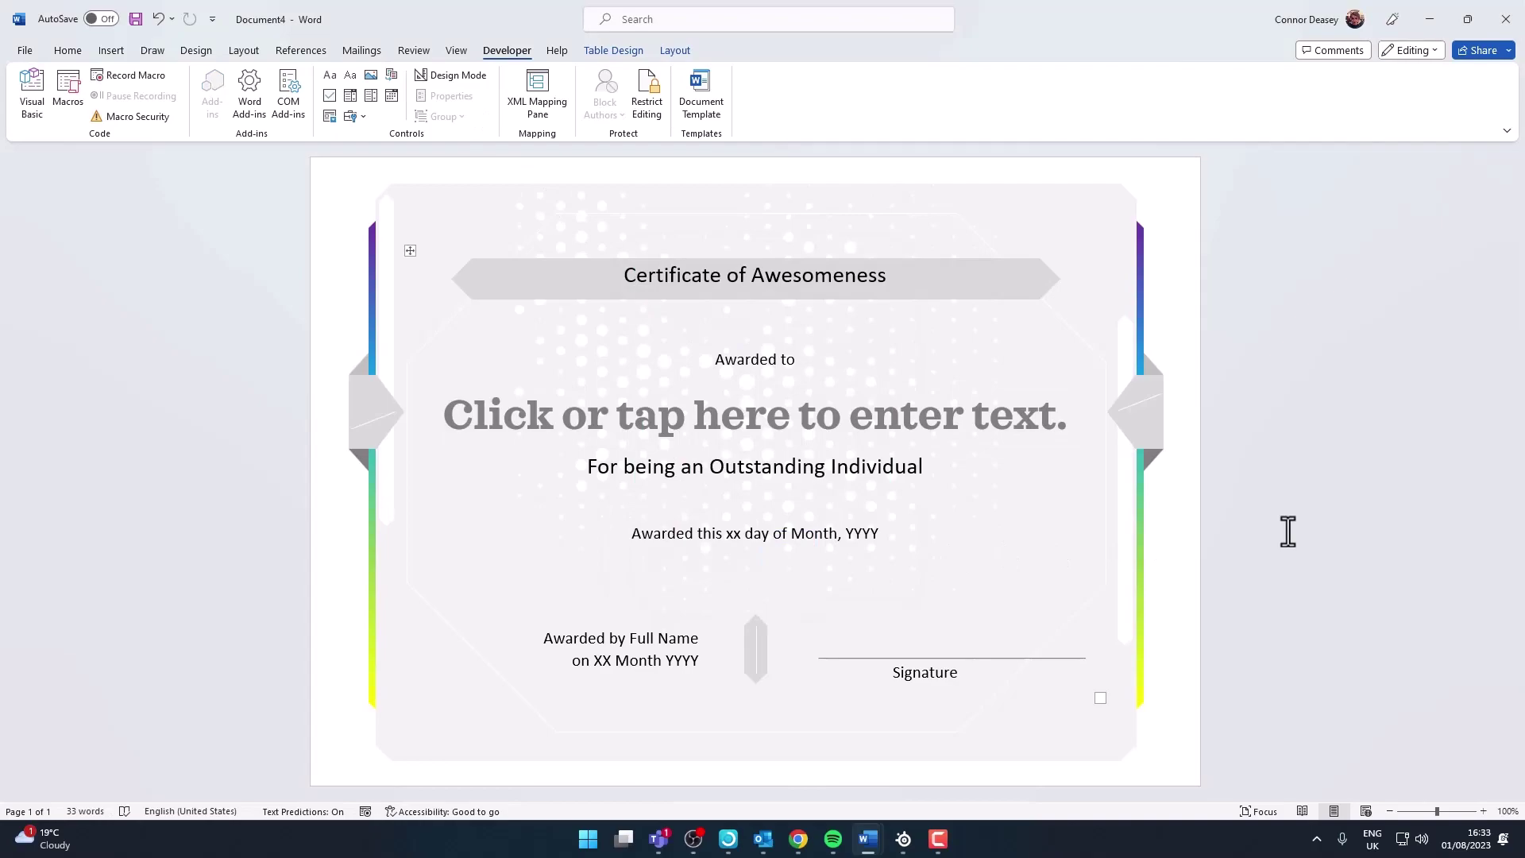
Make the 'Awarded this xx day of Month, YYYY' line a plain text content control titled Class
left_click(810, 537)
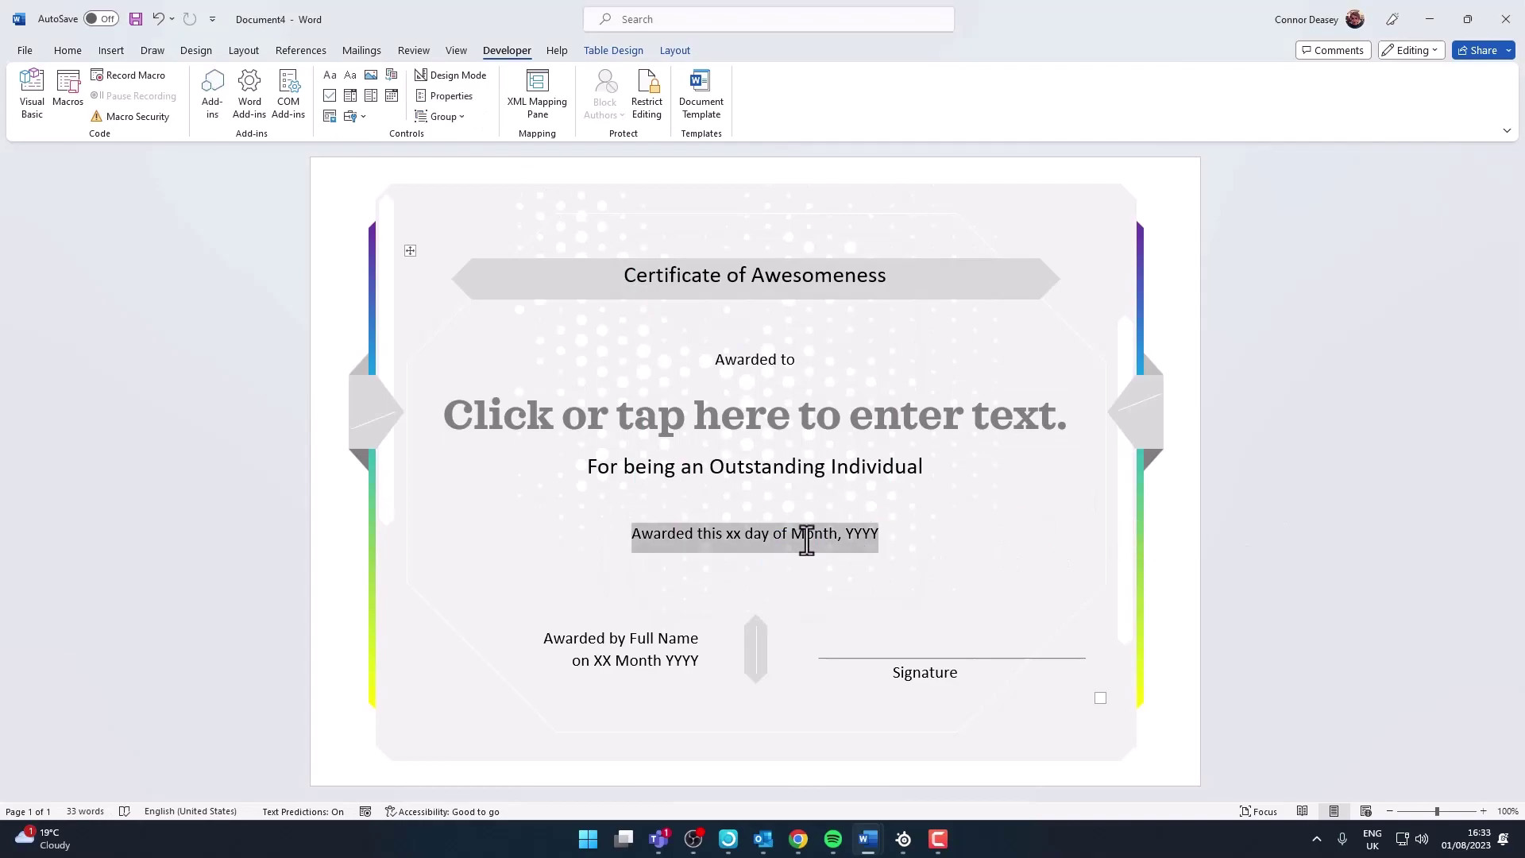
left_click(353, 73)
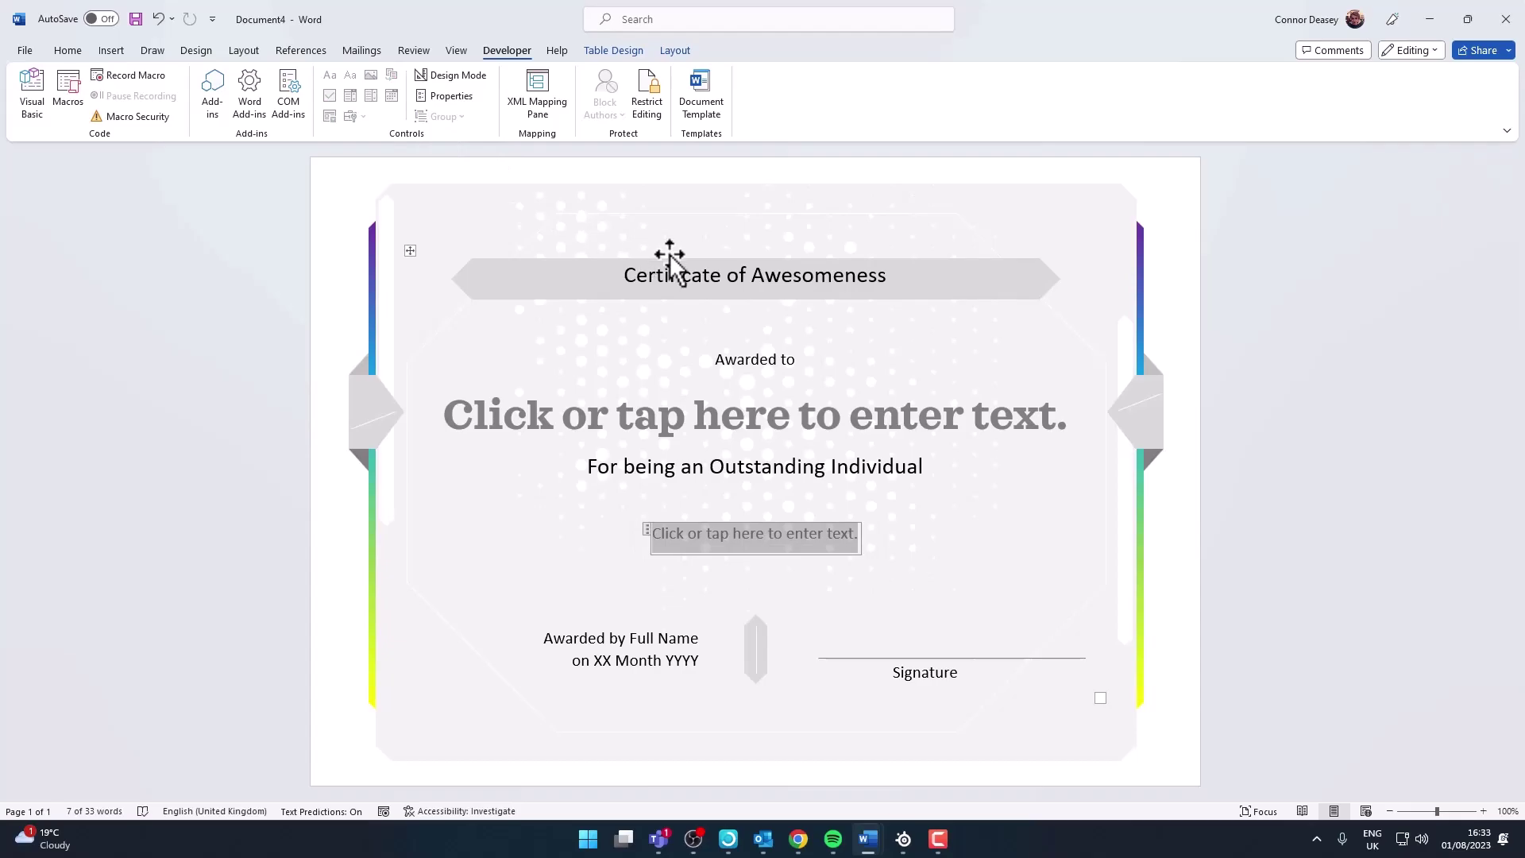
left_click(446, 96)
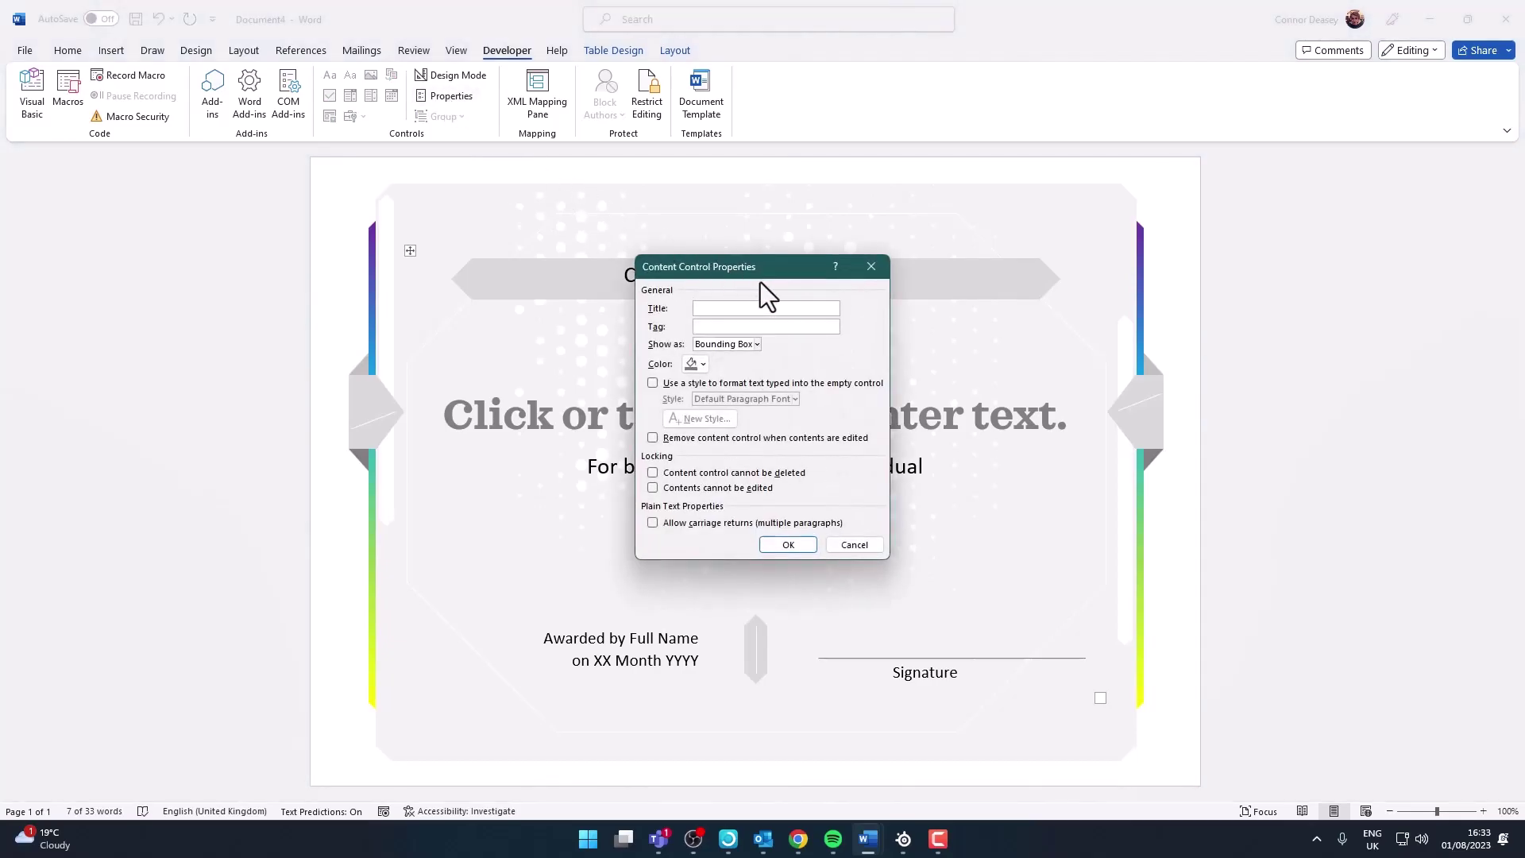
type("Class")
key("Tab")
type("Cla")
left_click(786, 547)
left_click(1060, 520)
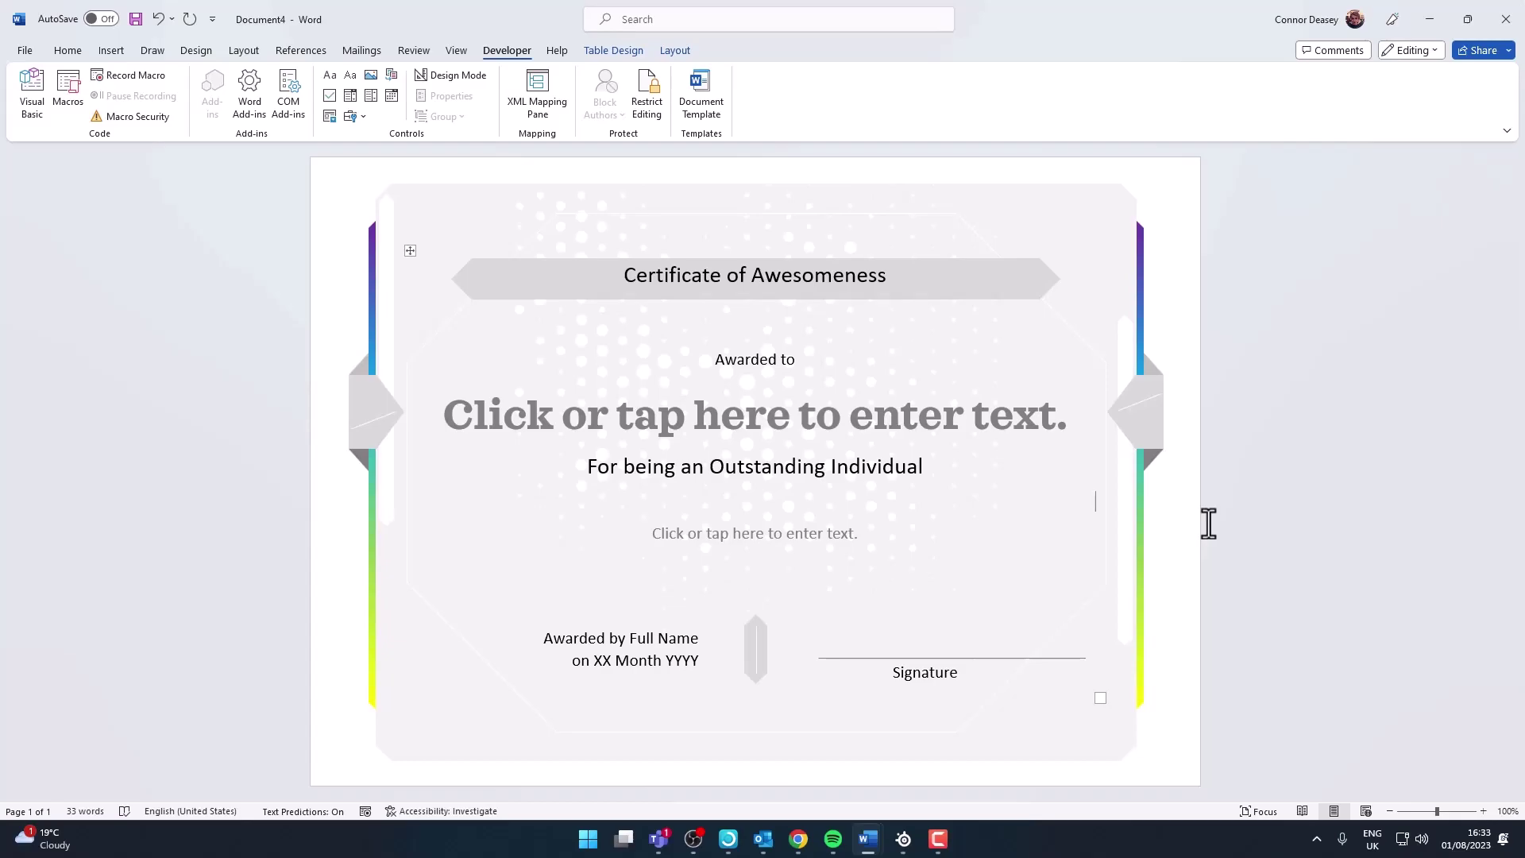
Set up Save As to Collab365 Sandpit Shared Documents with the file name MyTemplate
left_click(24, 50)
left_click(50, 261)
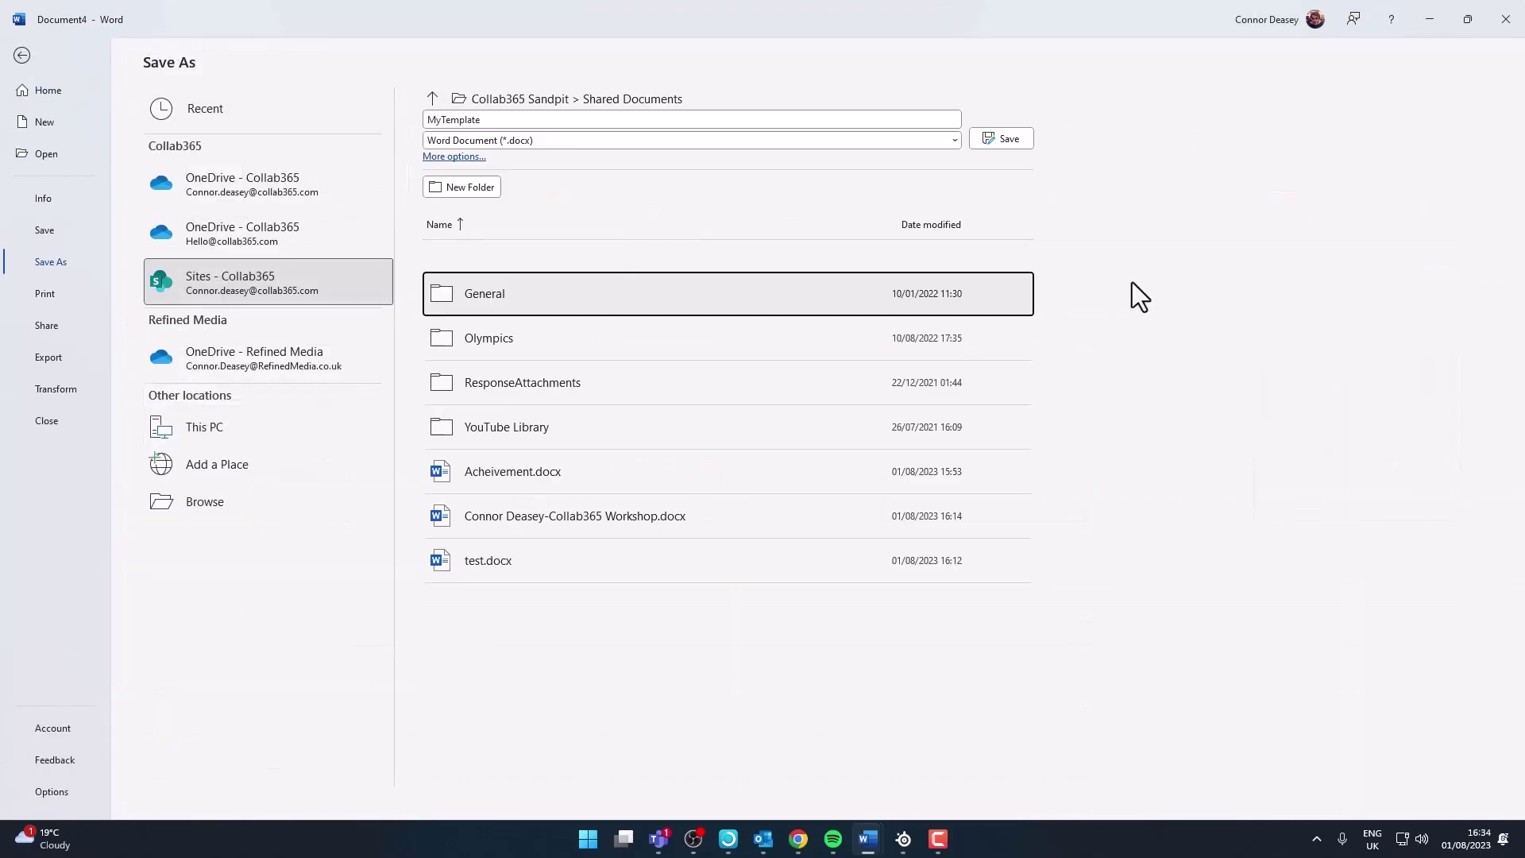
left_click(548, 118)
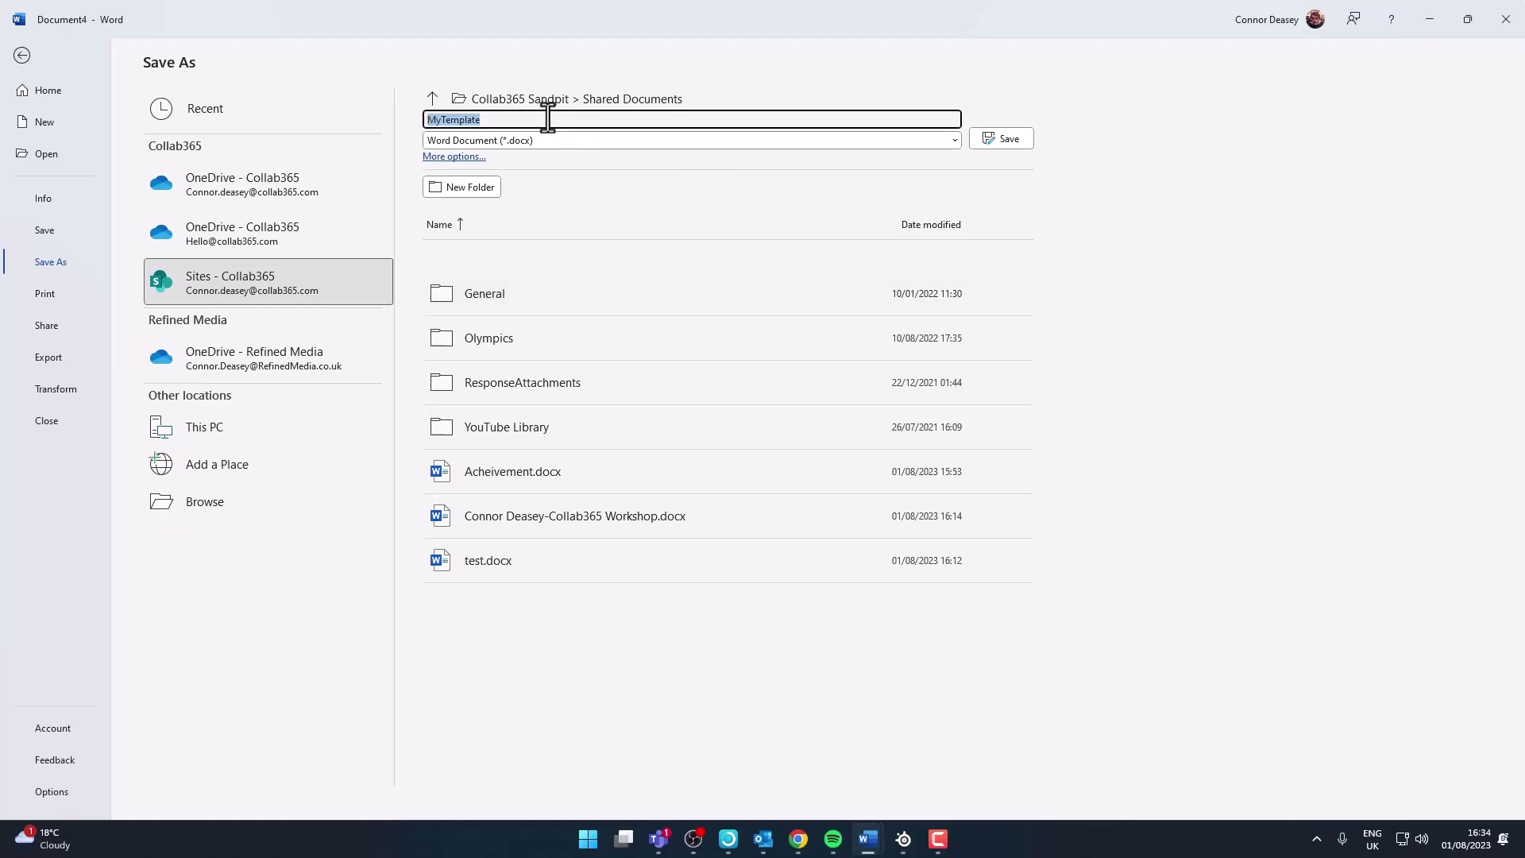
Save the certificate as MyTemplate in Shared Documents
left_click(1027, 142)
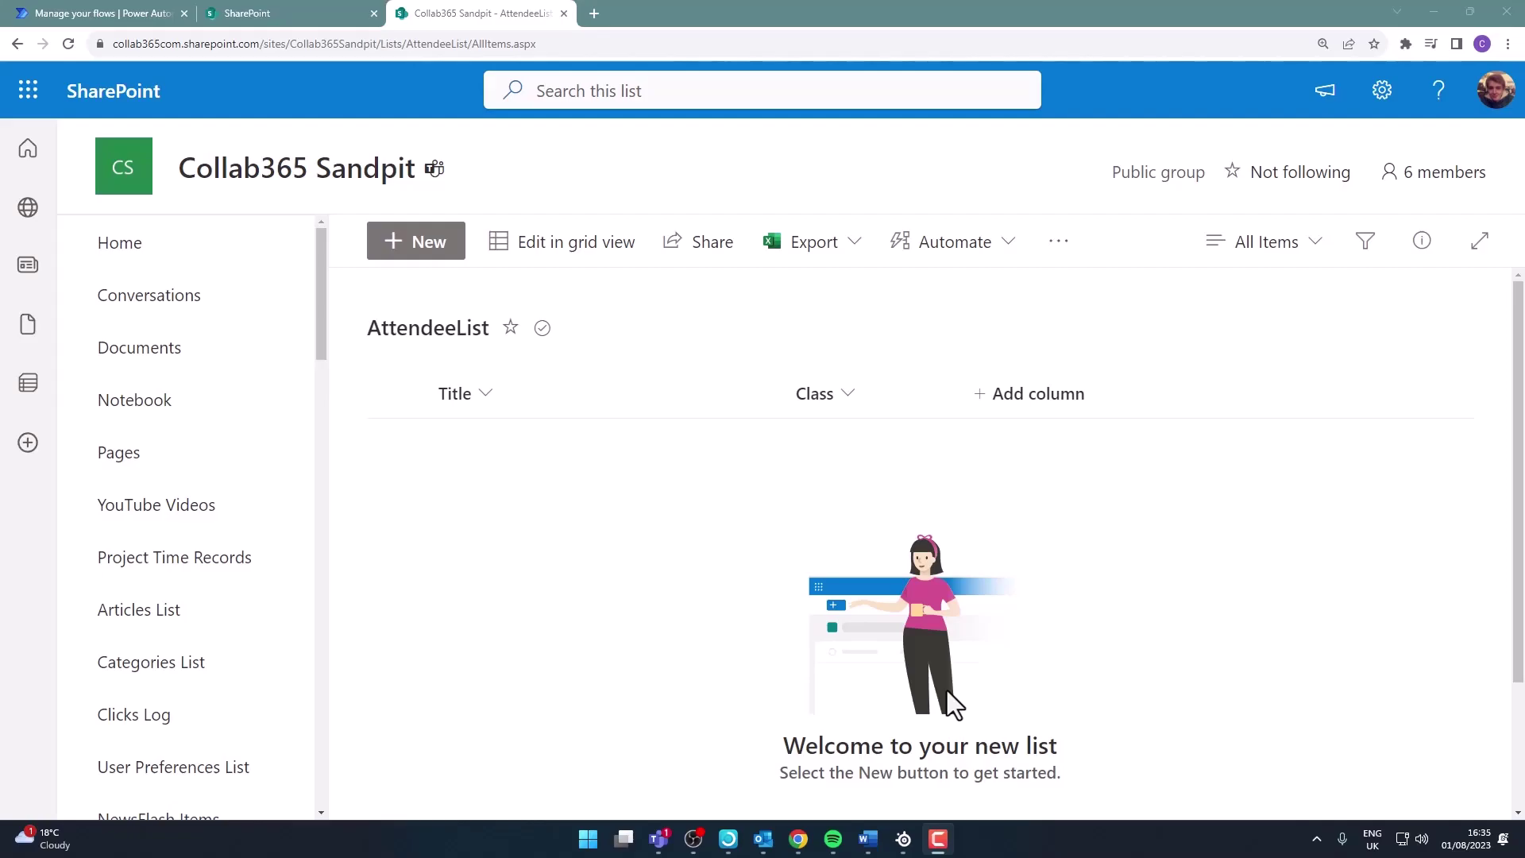
Create an automated cloud flow with the SharePoint 'When an item is created' trigger on the Collab365 Sandpit site
key("ctrl+1")
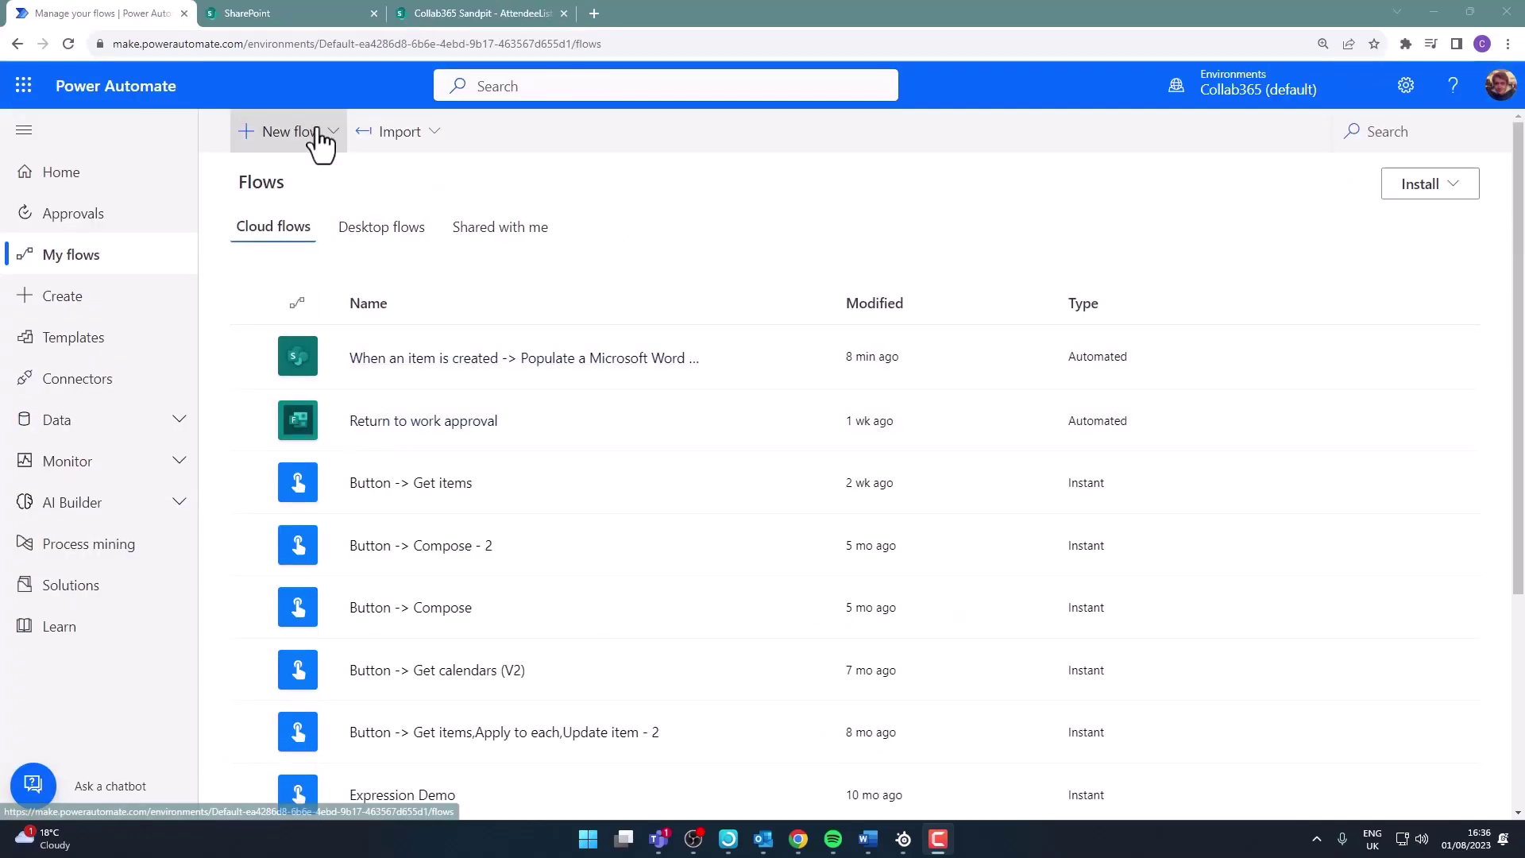
left_click(318, 135)
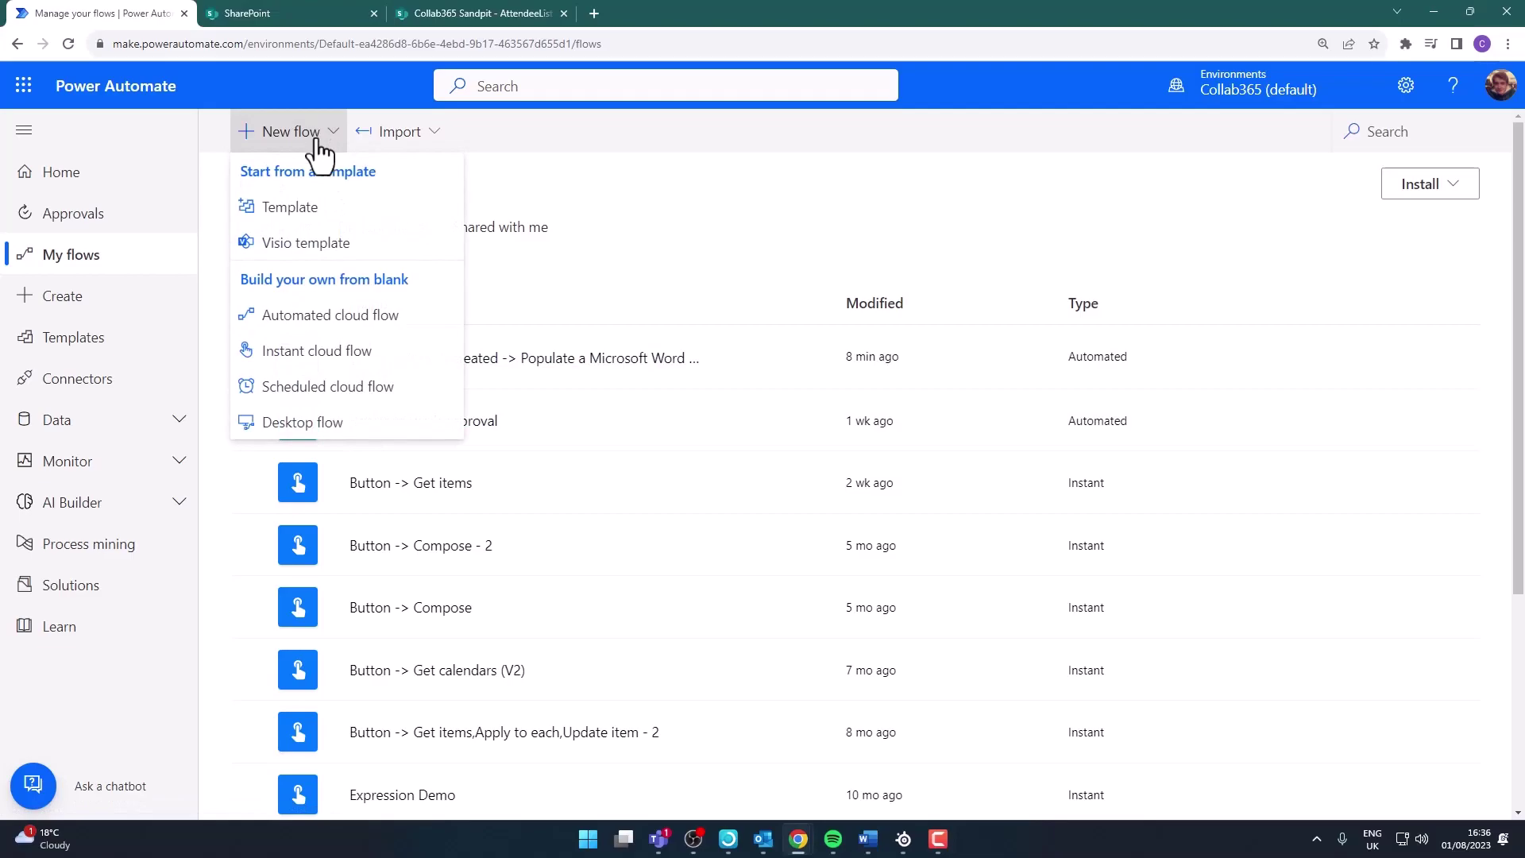
left_click(330, 317)
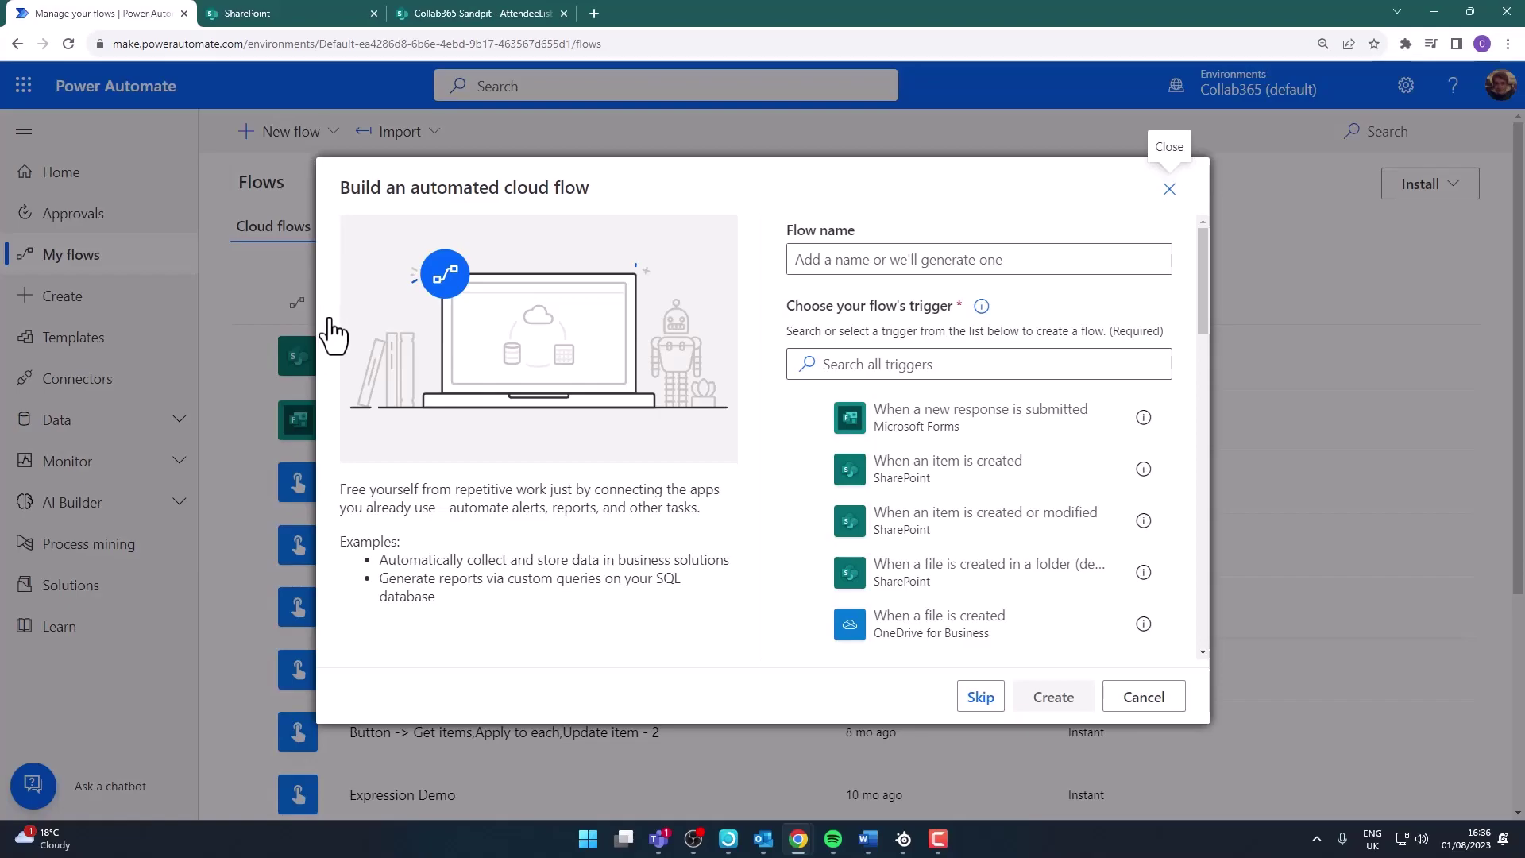
left_click(987, 485)
left_click(1056, 698)
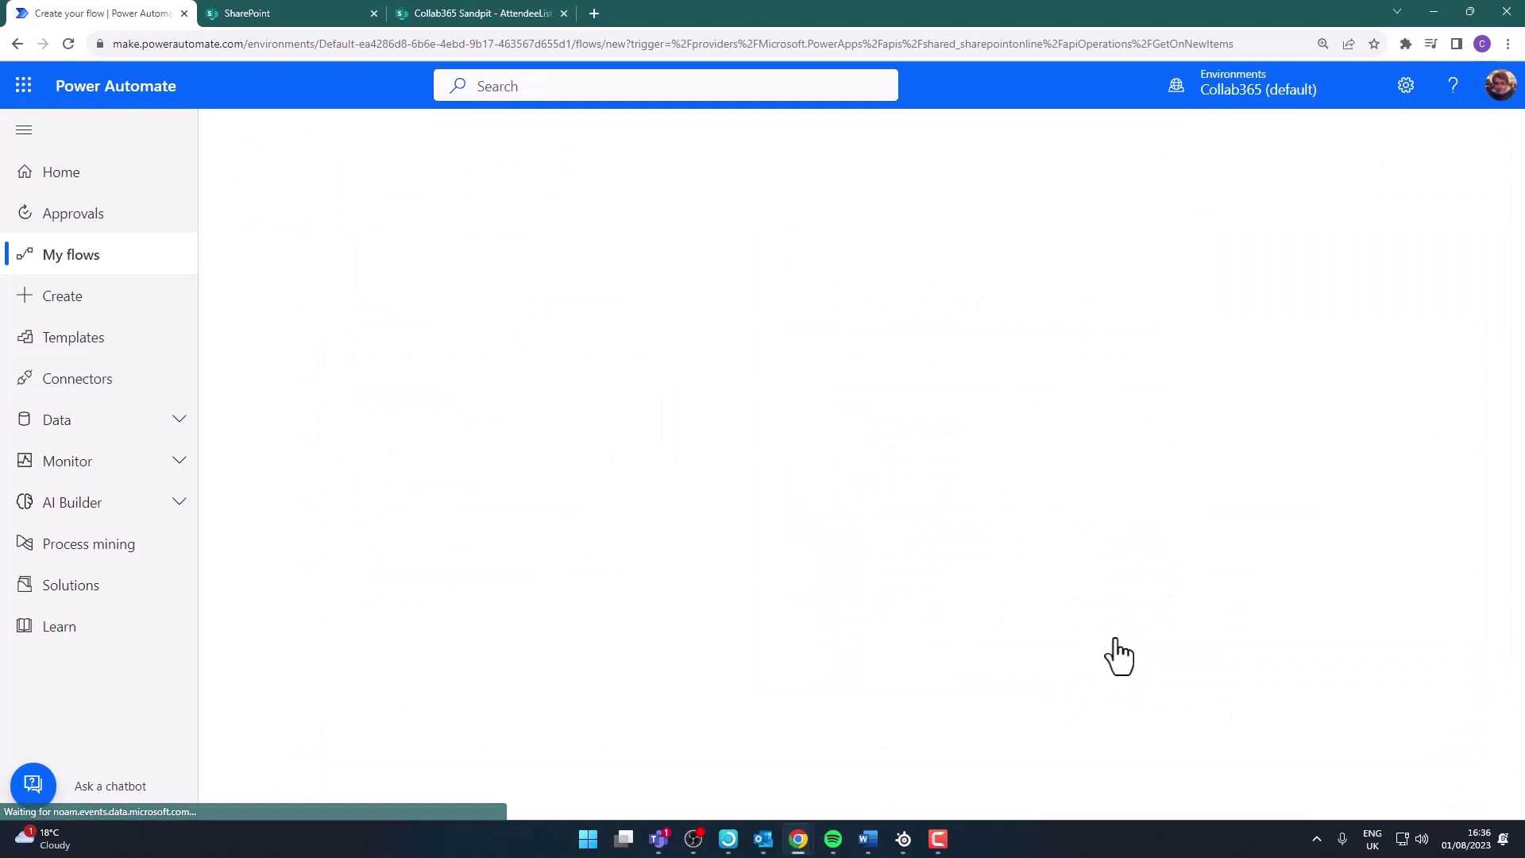
left_click(1114, 242)
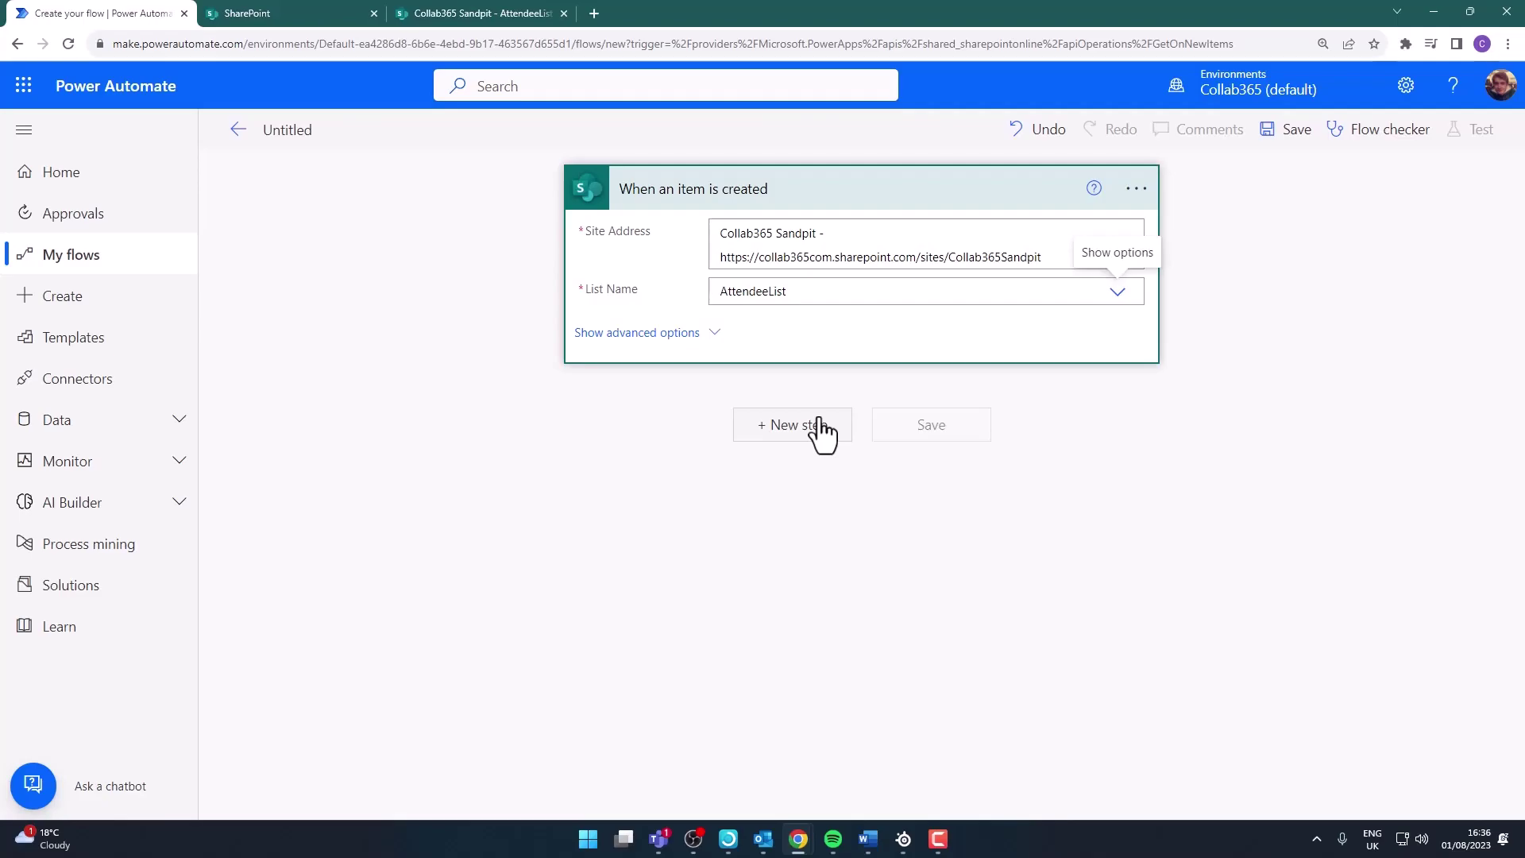
Search 'populate' and add the Word Online (Business) 'Populate a Microsoft Word template' action
left_click(820, 429)
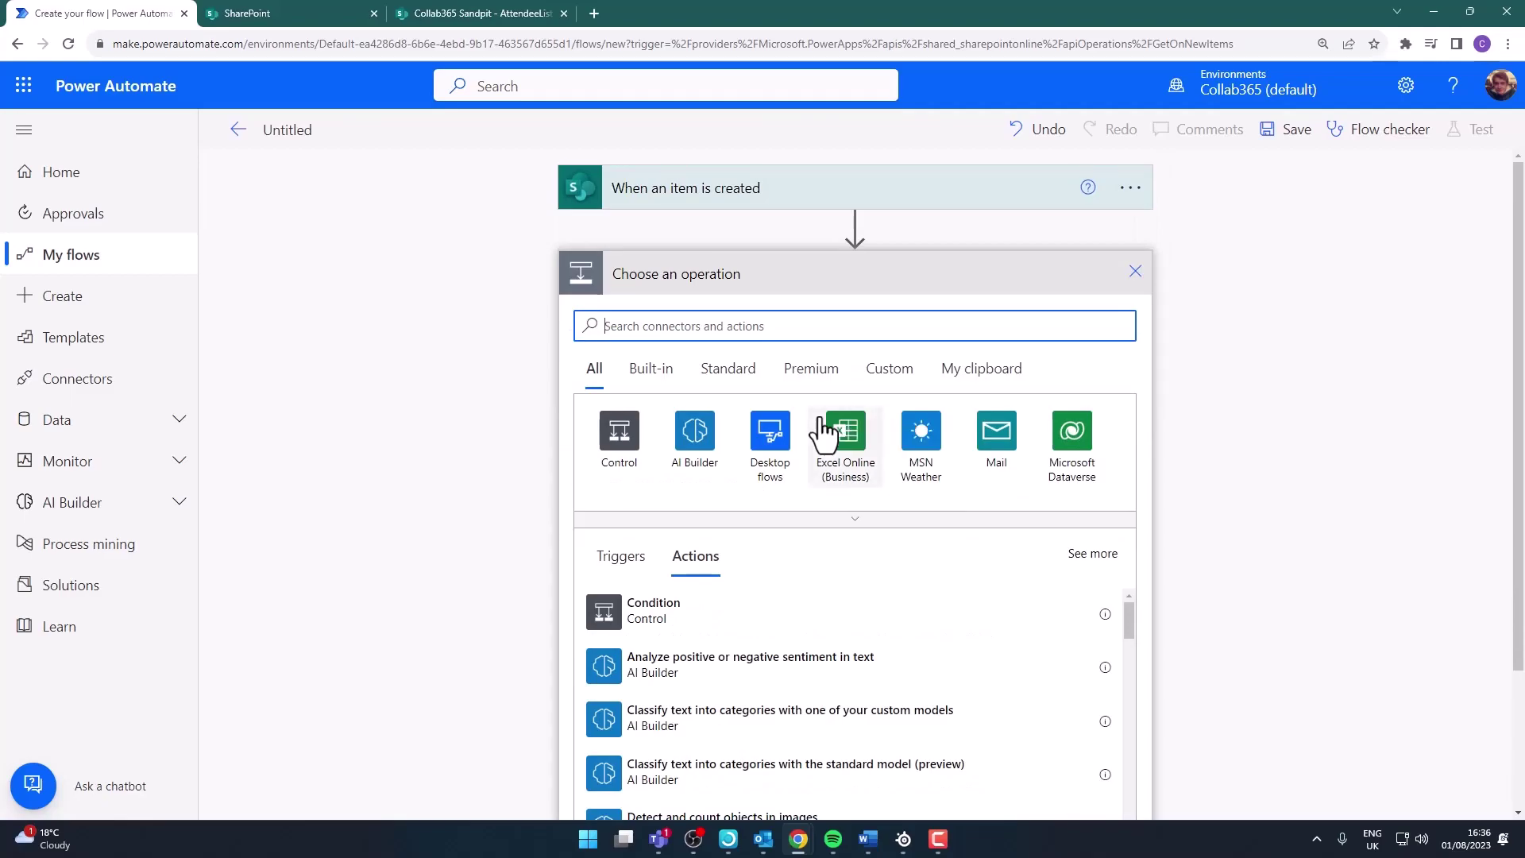
type("populate")
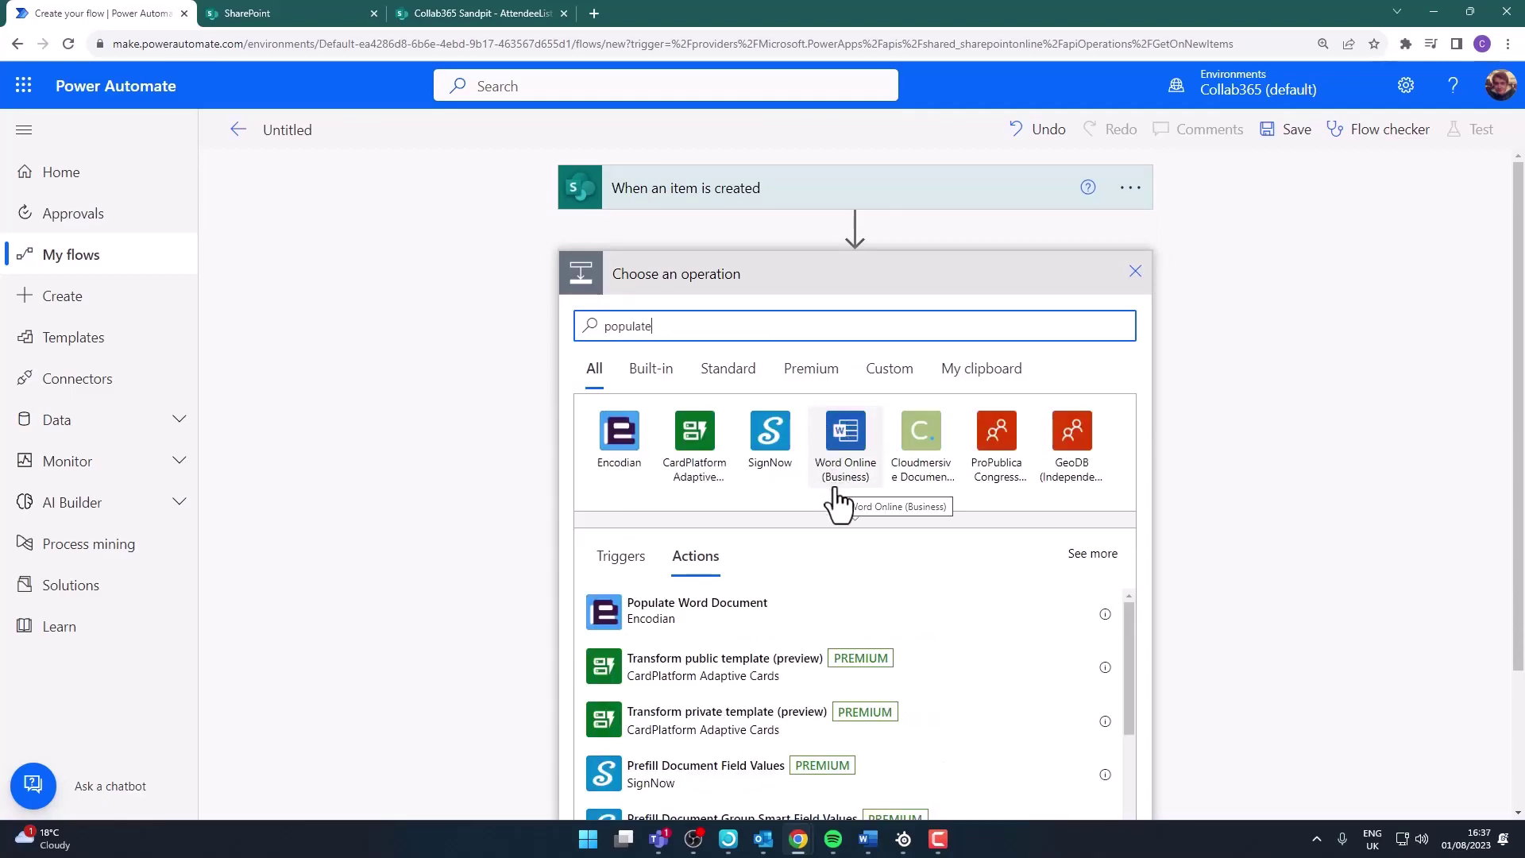
left_click(848, 454)
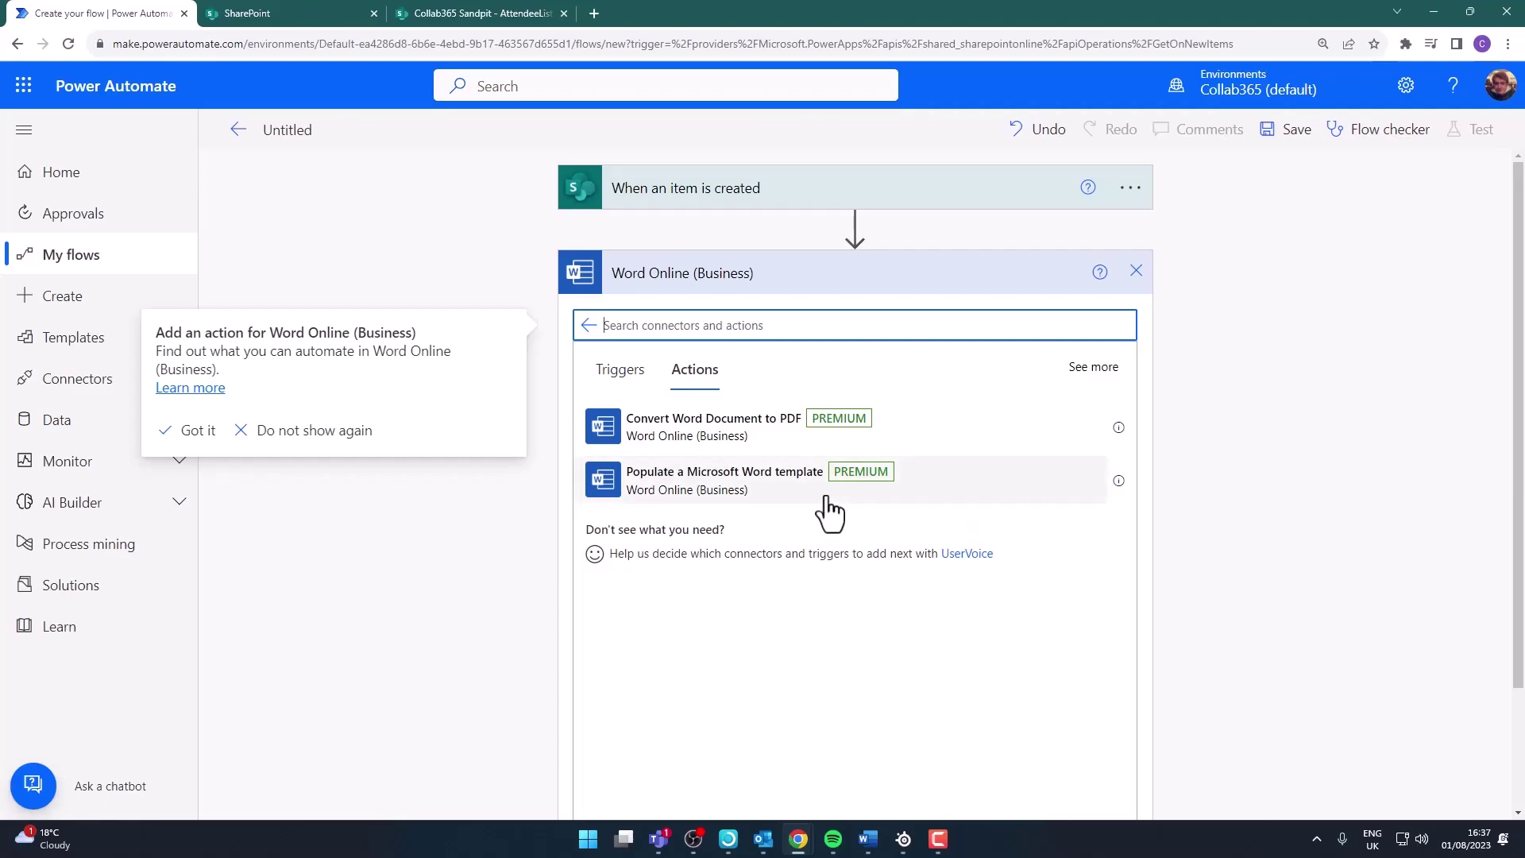
left_click(782, 496)
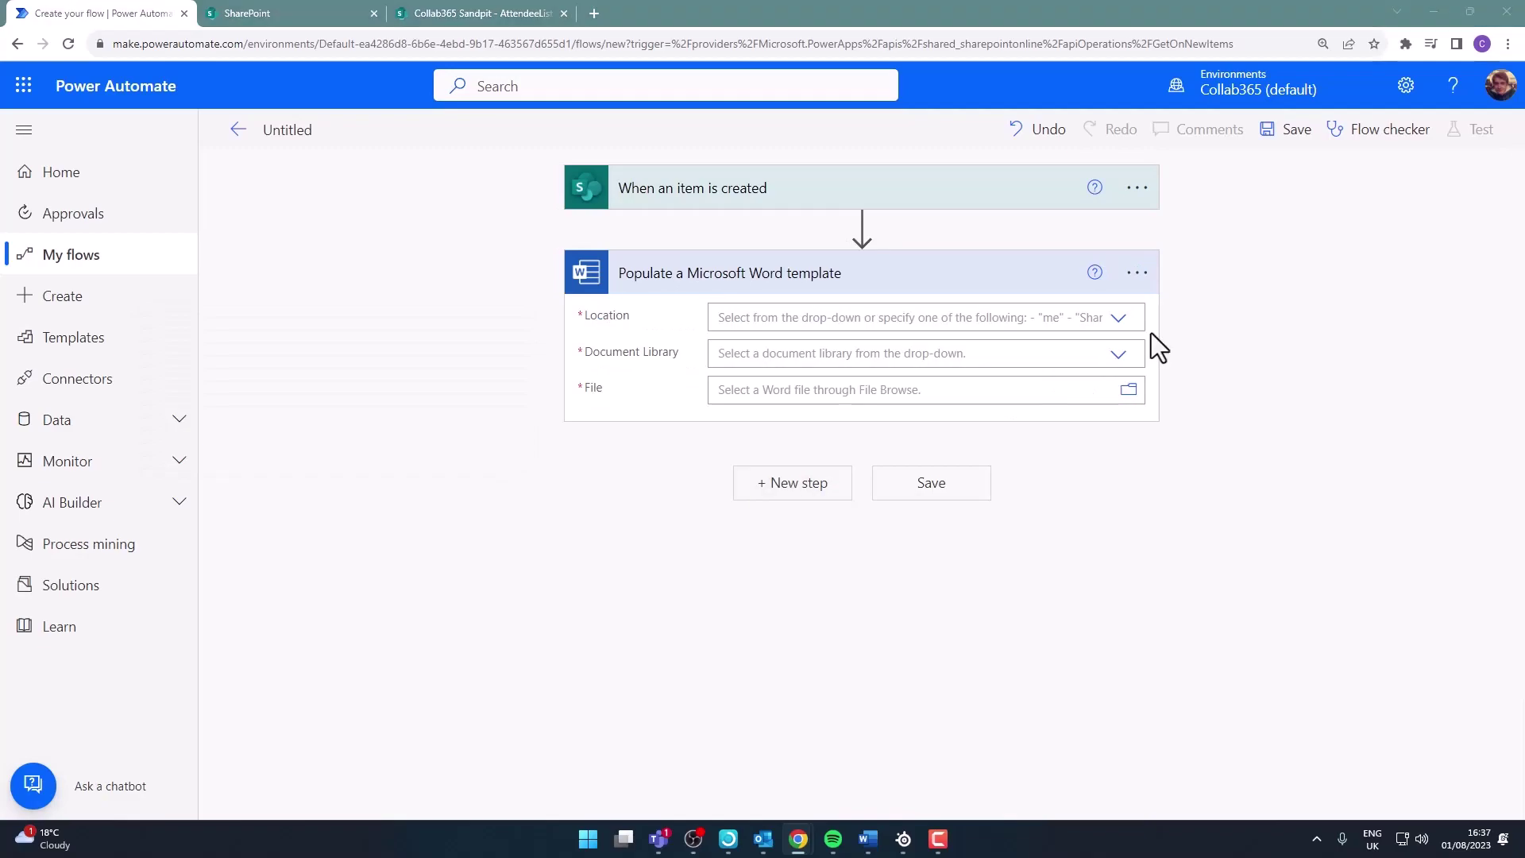
Point the template action at /MyTemplate.docx in the Group - Collab365 Sandpit Documents library
left_click(1116, 320)
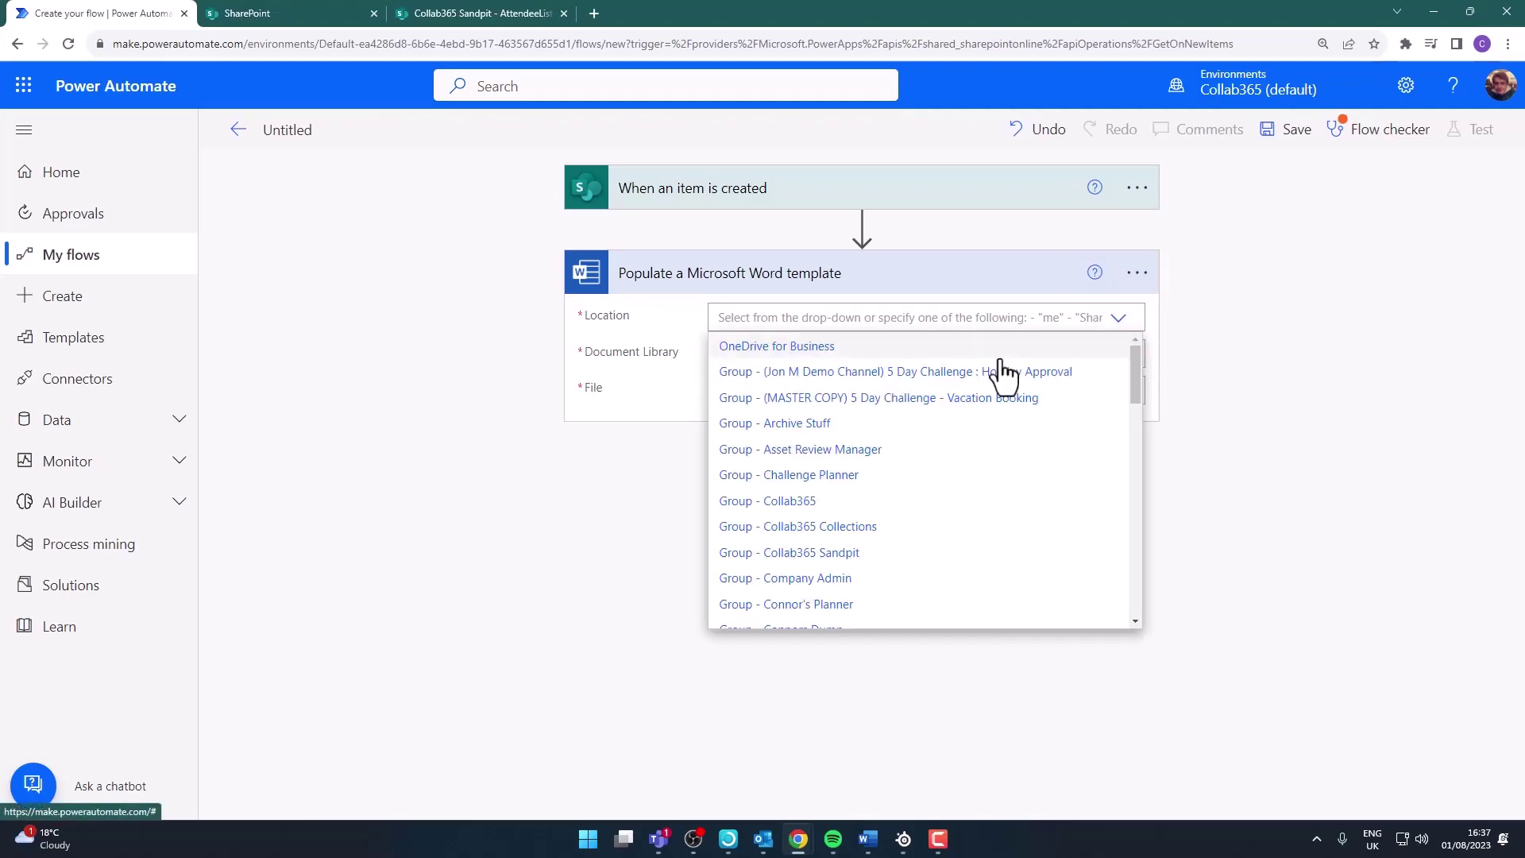
left_click(1096, 545)
left_click(1138, 393)
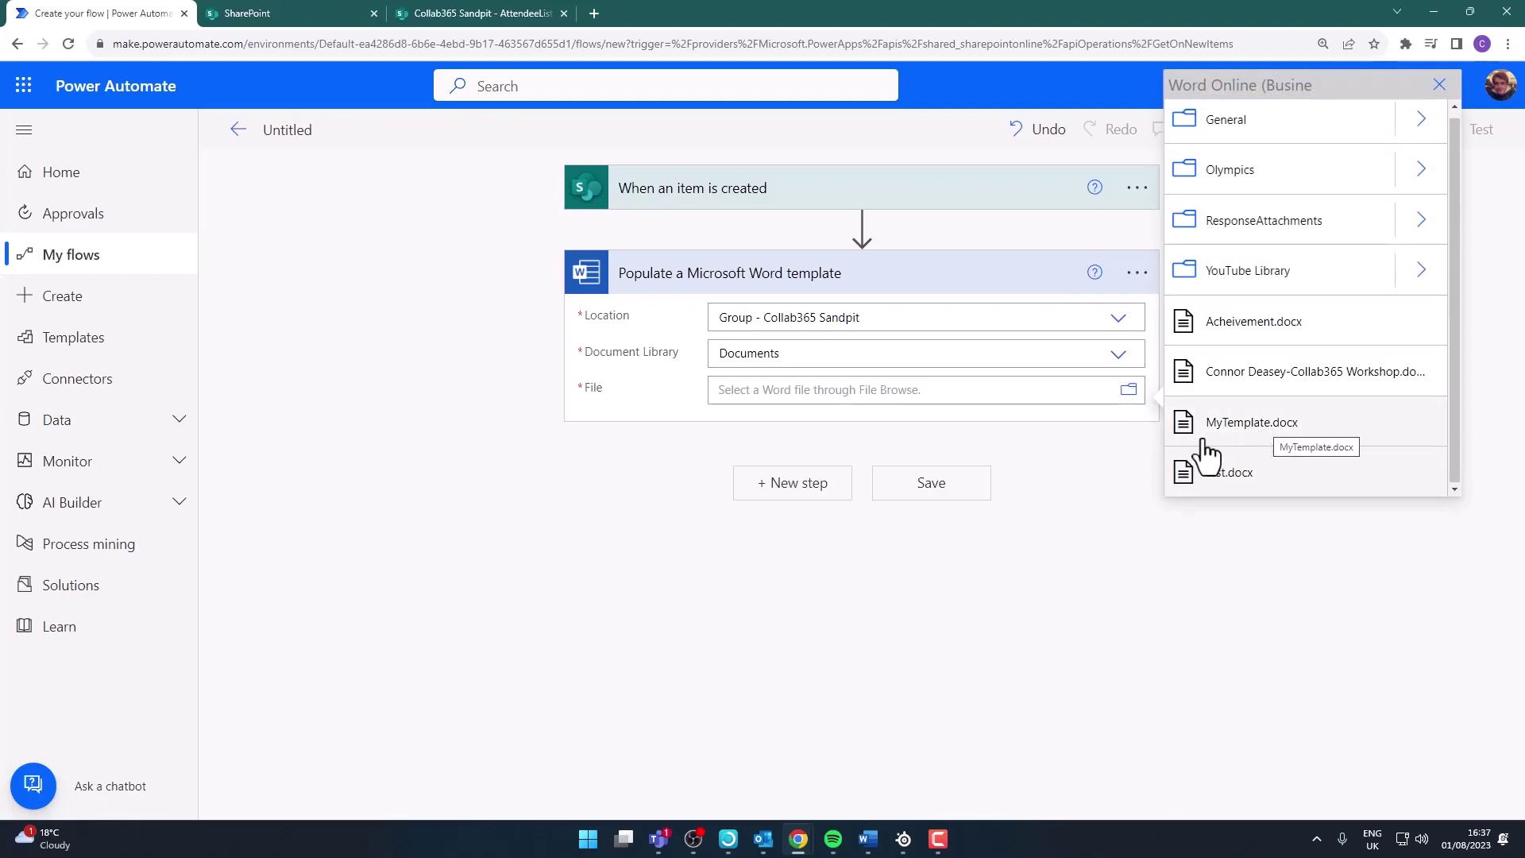
left_click(1263, 433)
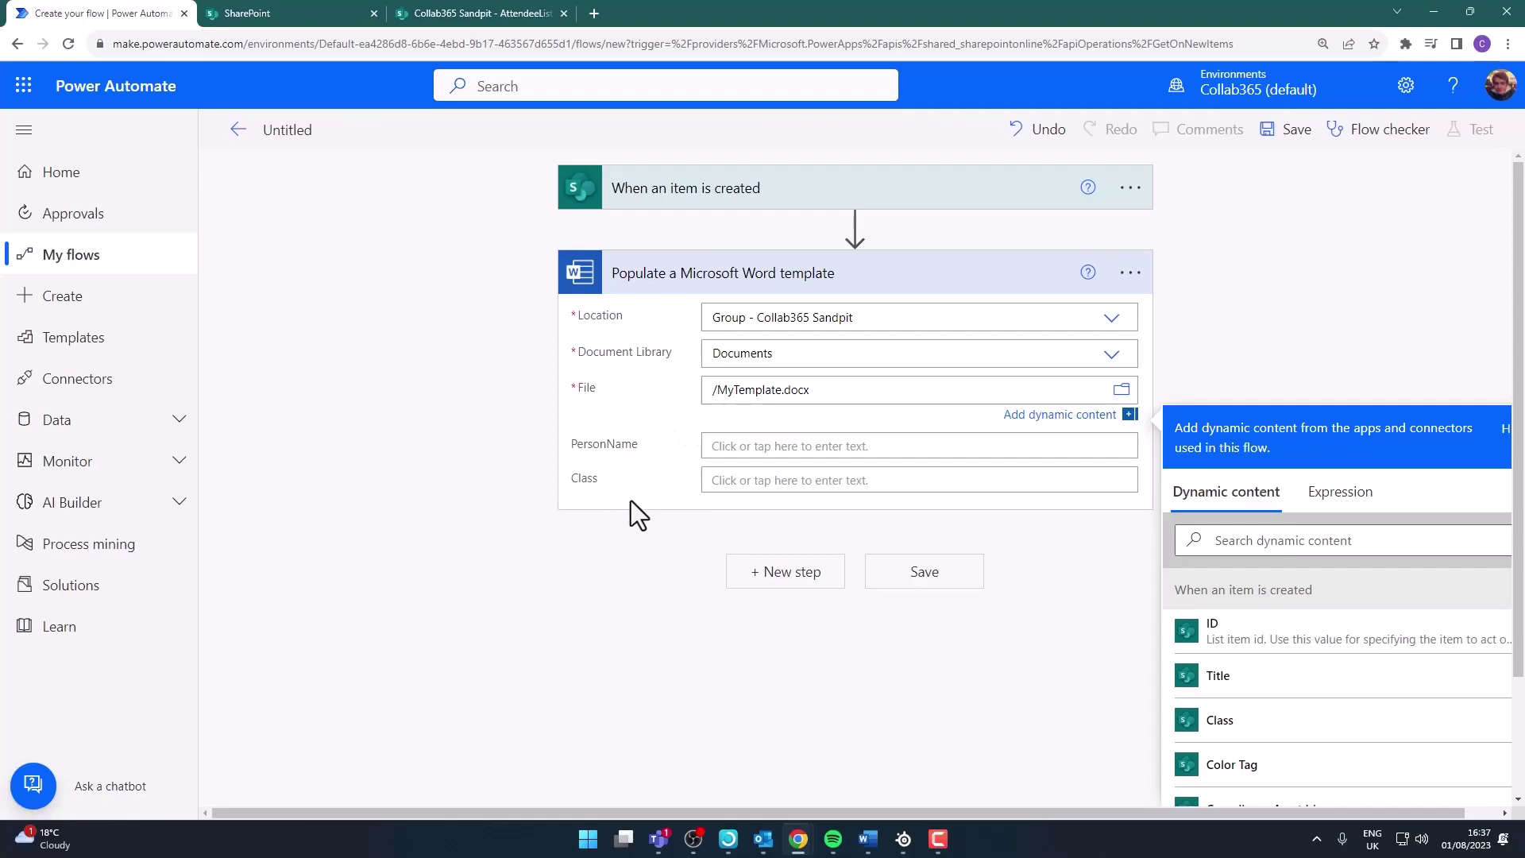
Map PersonName to the item's Title and Class to the item's Class
left_click(776, 445)
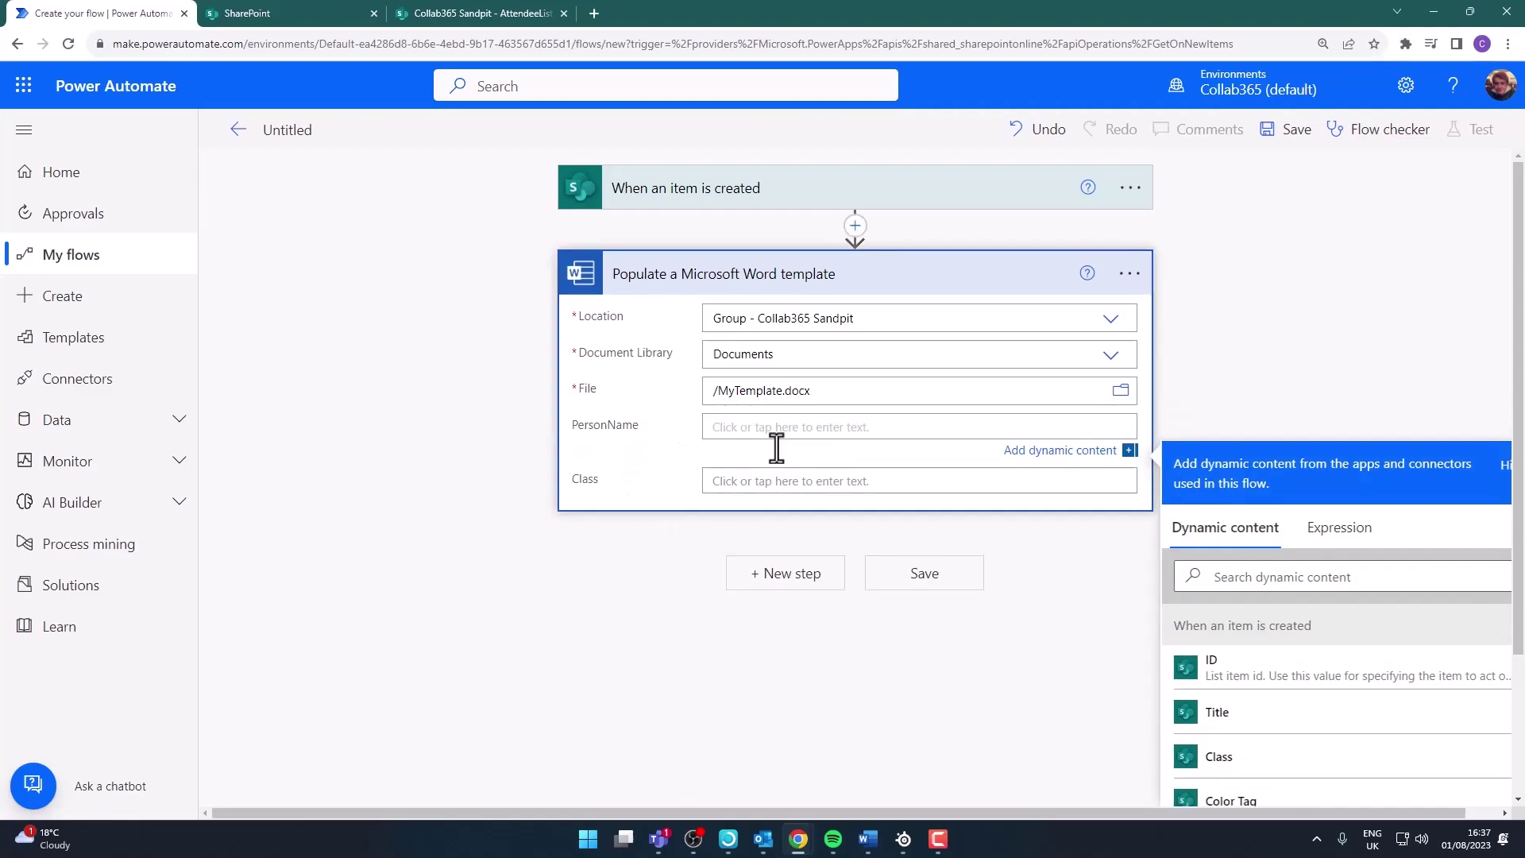
scroll(1303, 378, "down", 2)
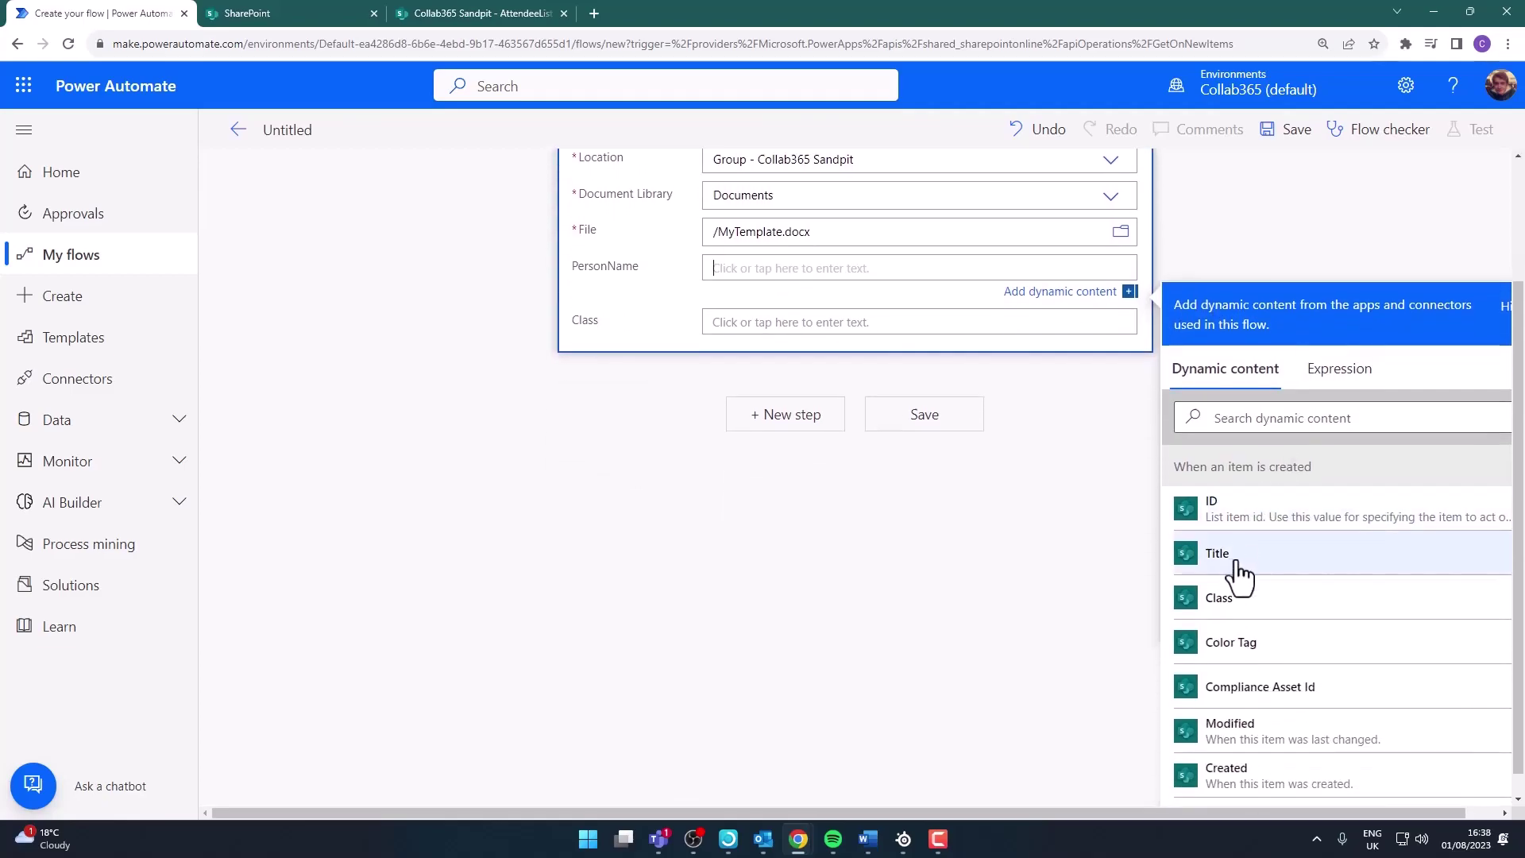
left_click(1237, 570)
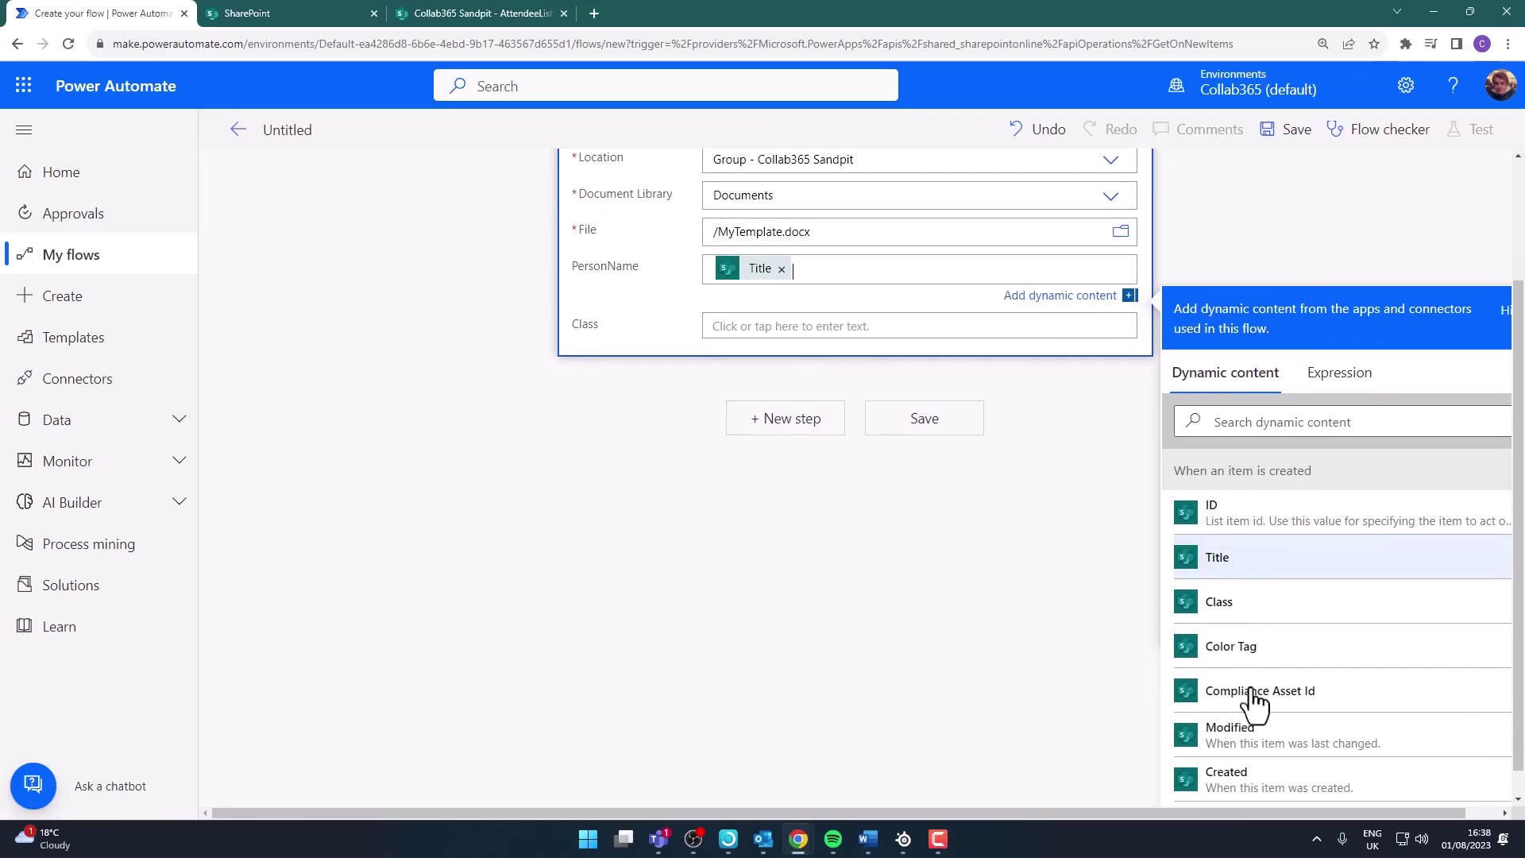
scroll(1259, 794, "up", 2)
scroll(1261, 735, "down", 2)
scroll(1274, 333, "down", 2)
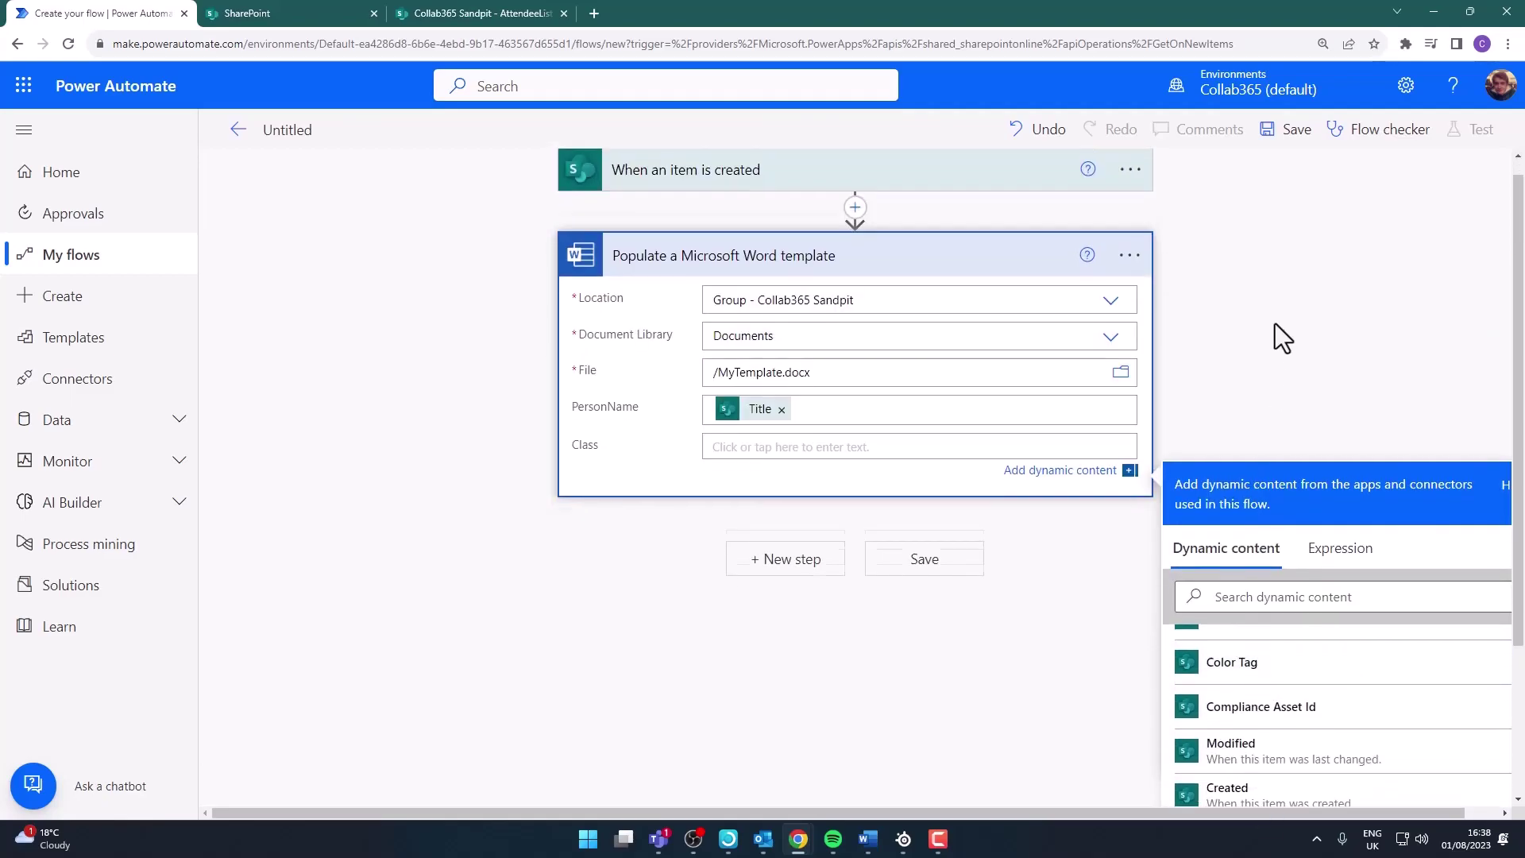
scroll(1258, 606, "up", 2)
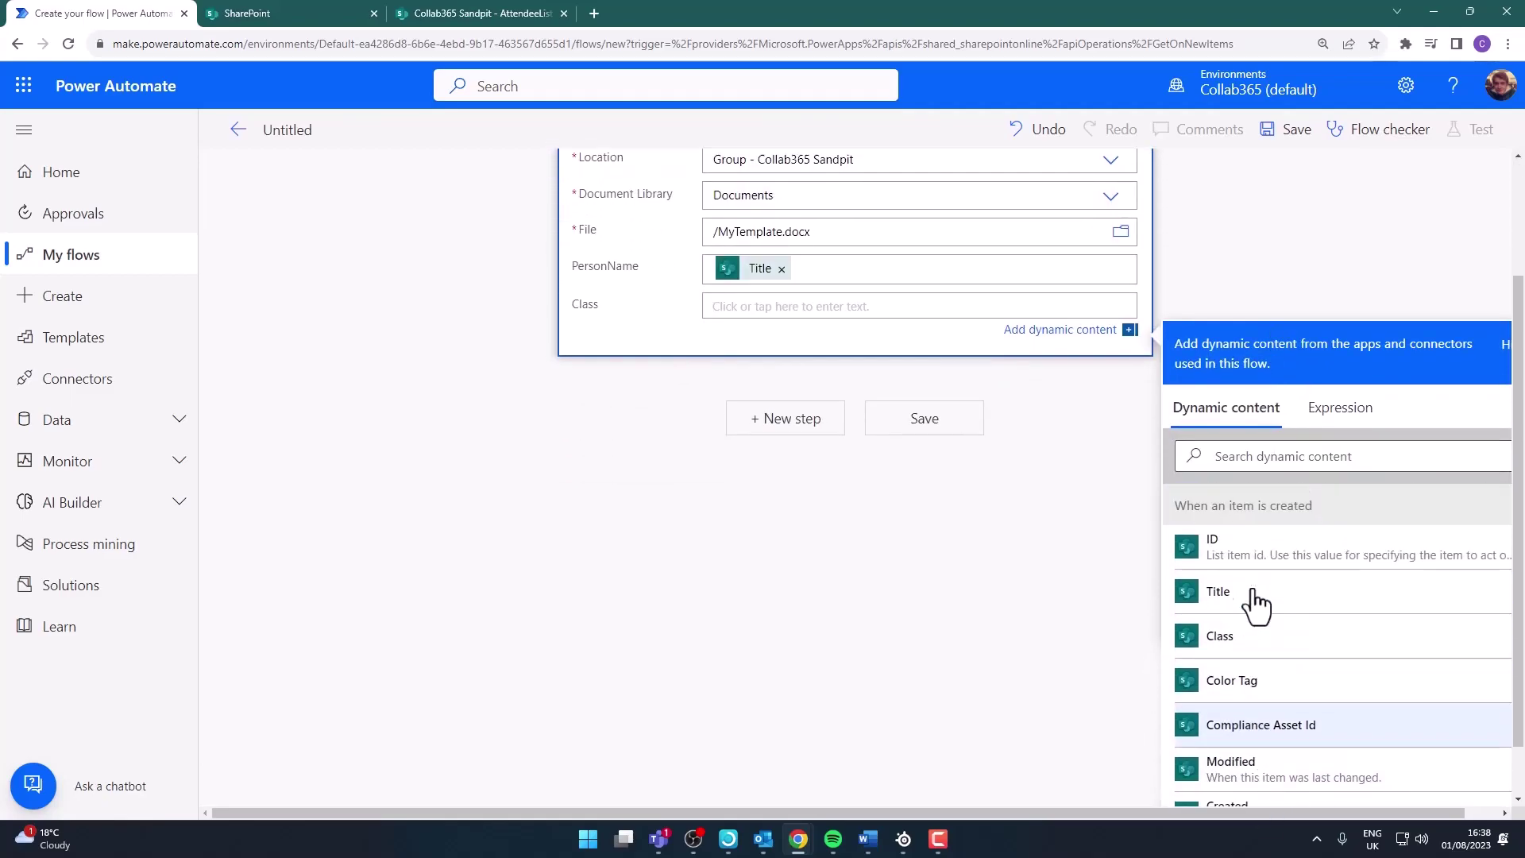
left_click(1235, 651)
left_click(785, 418)
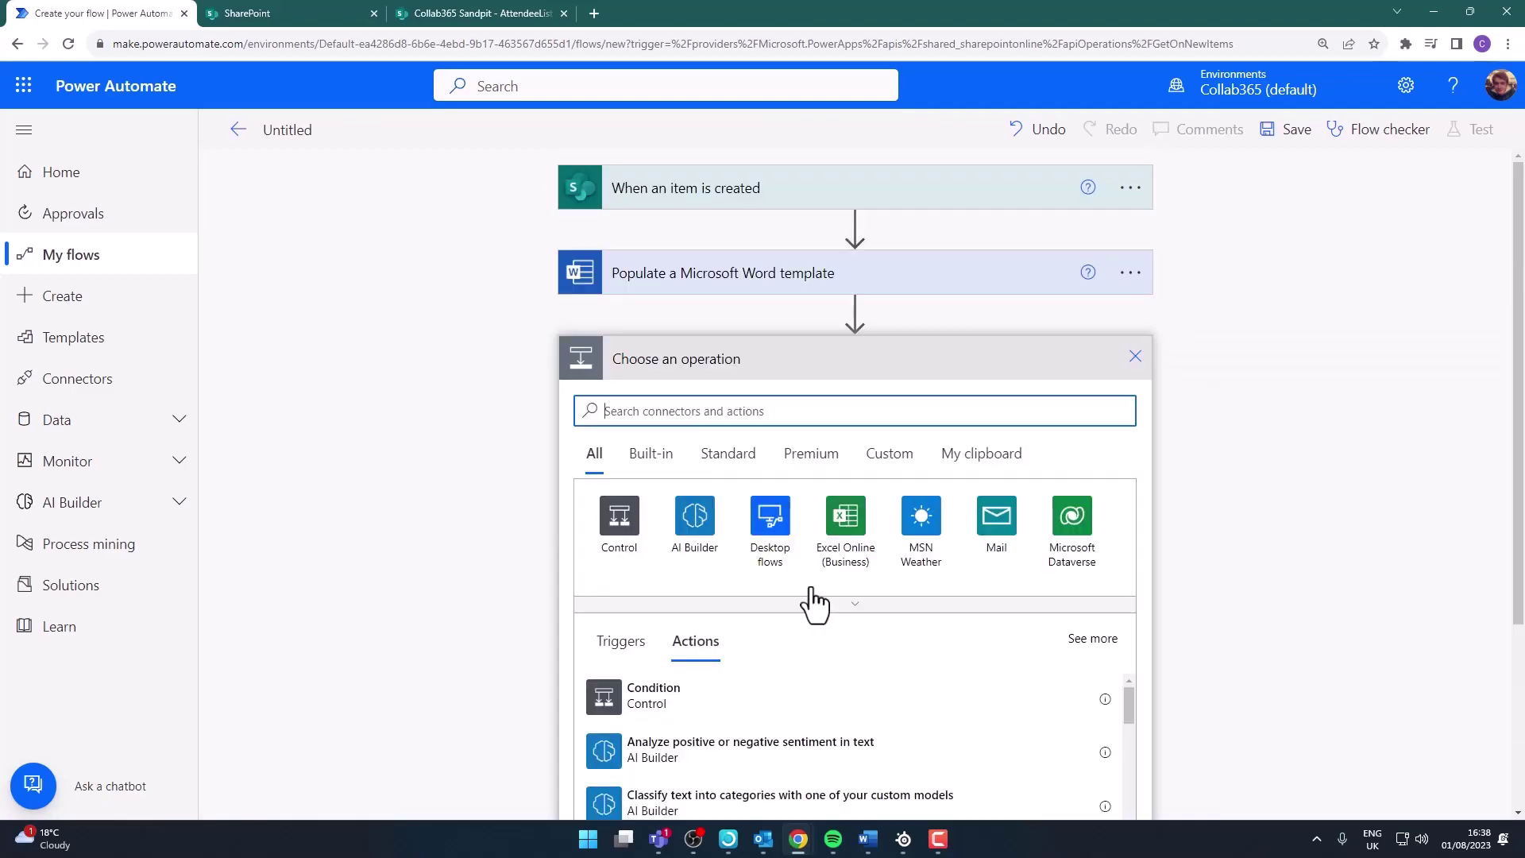
Add a OneDrive 'Create file' action saving to the root folder
type("Create file")
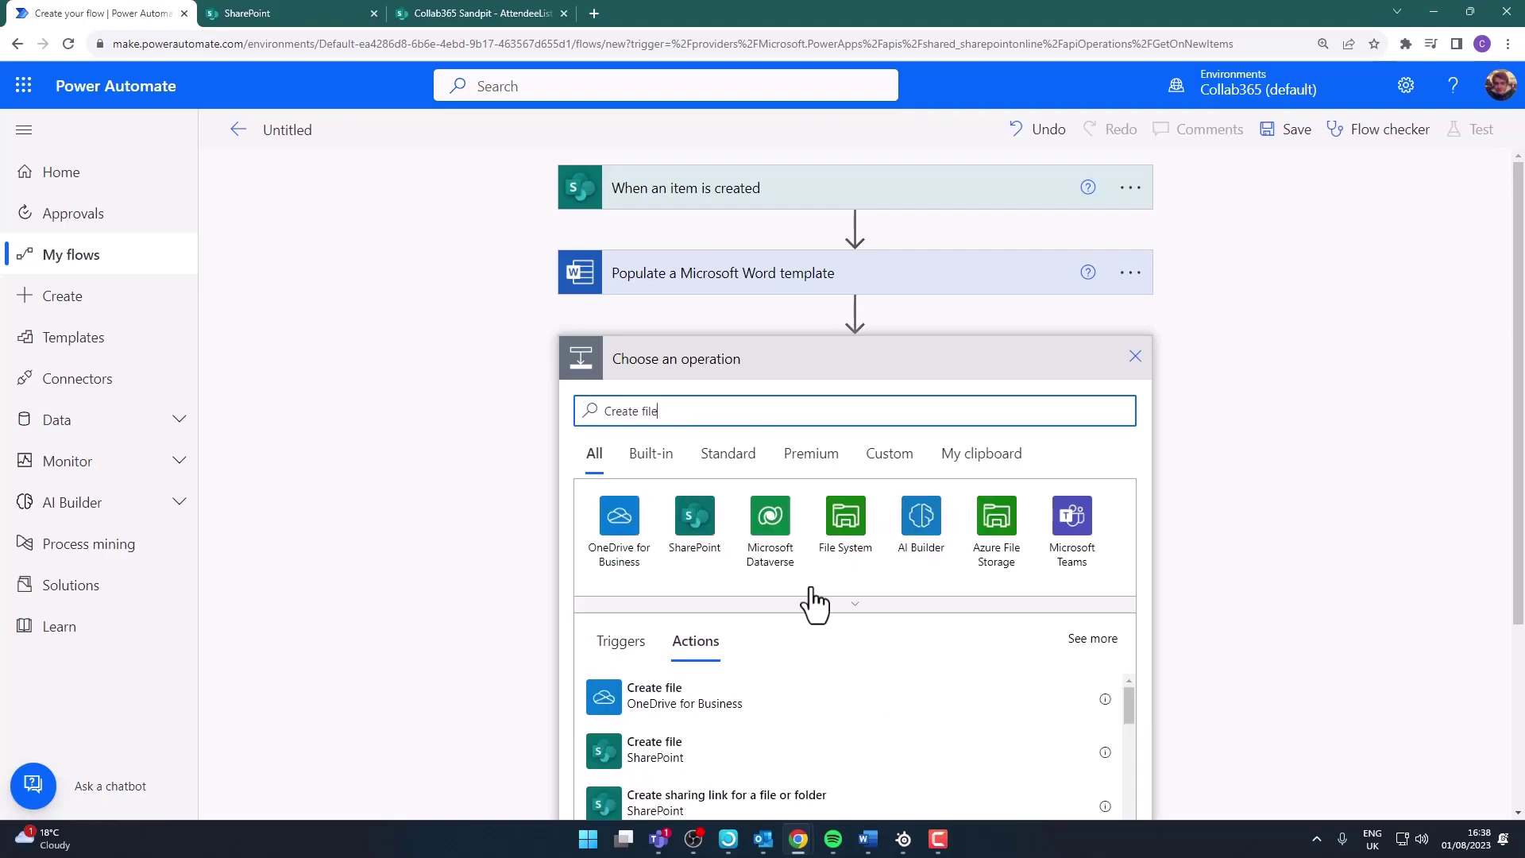
left_click(761, 718)
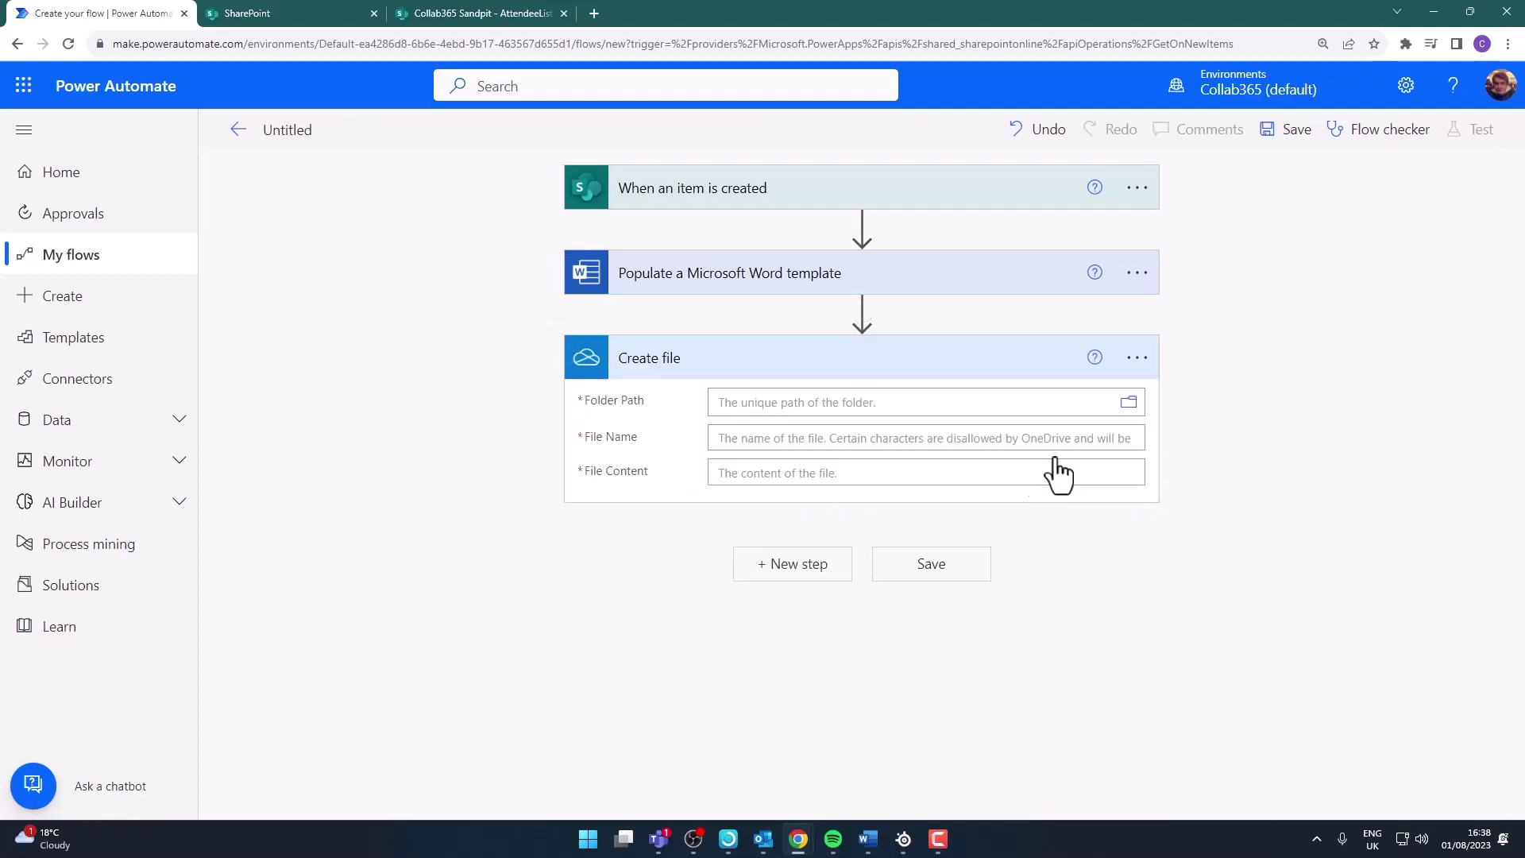
left_click(1128, 405)
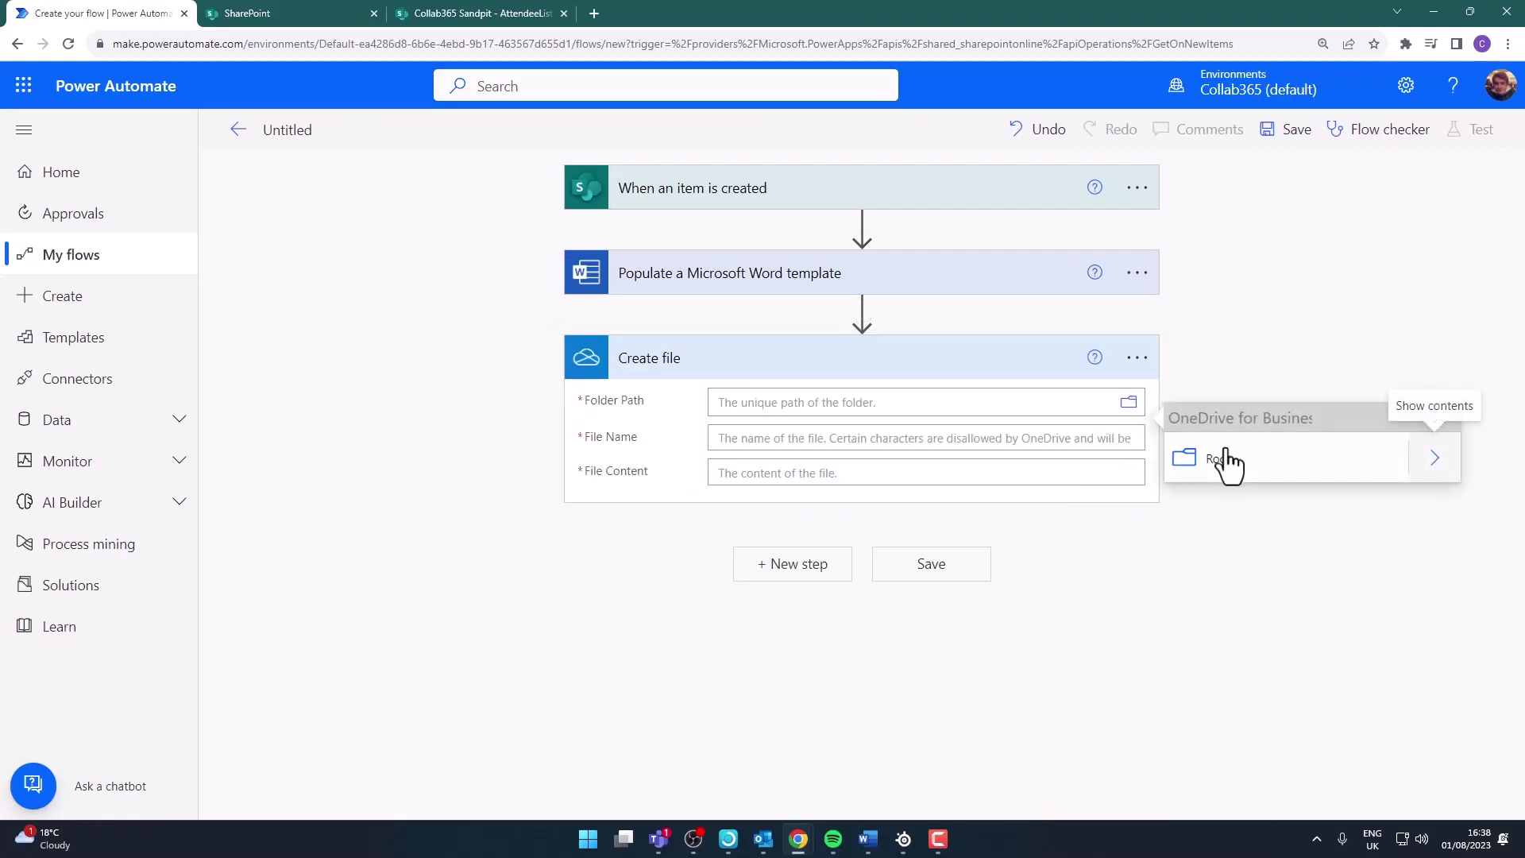
left_click(1241, 470)
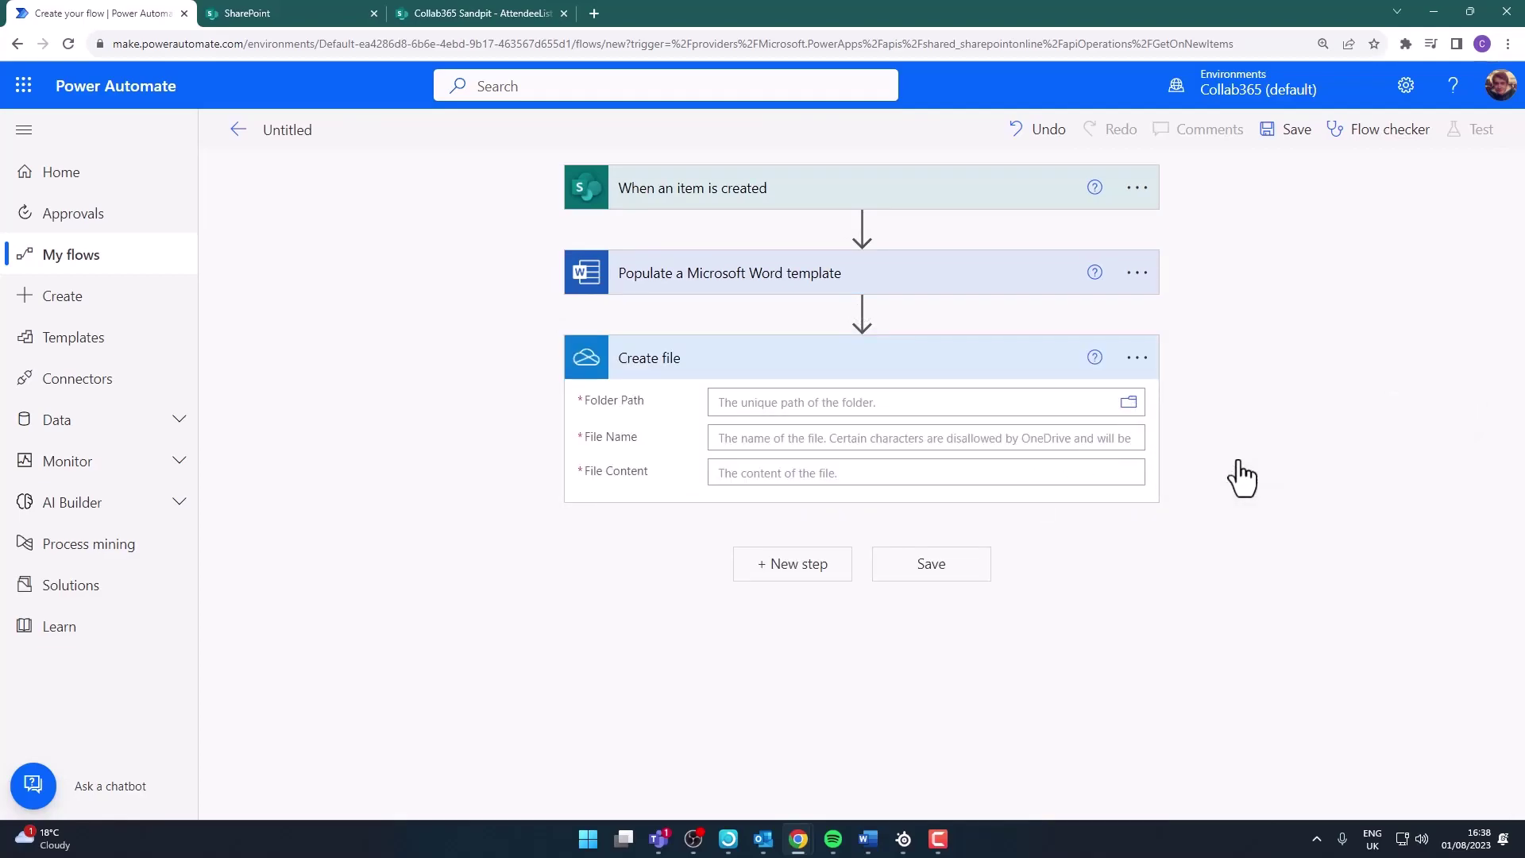
Name the file Title_Class.docx and use the populated Microsoft Word document as its content
left_click(957, 455)
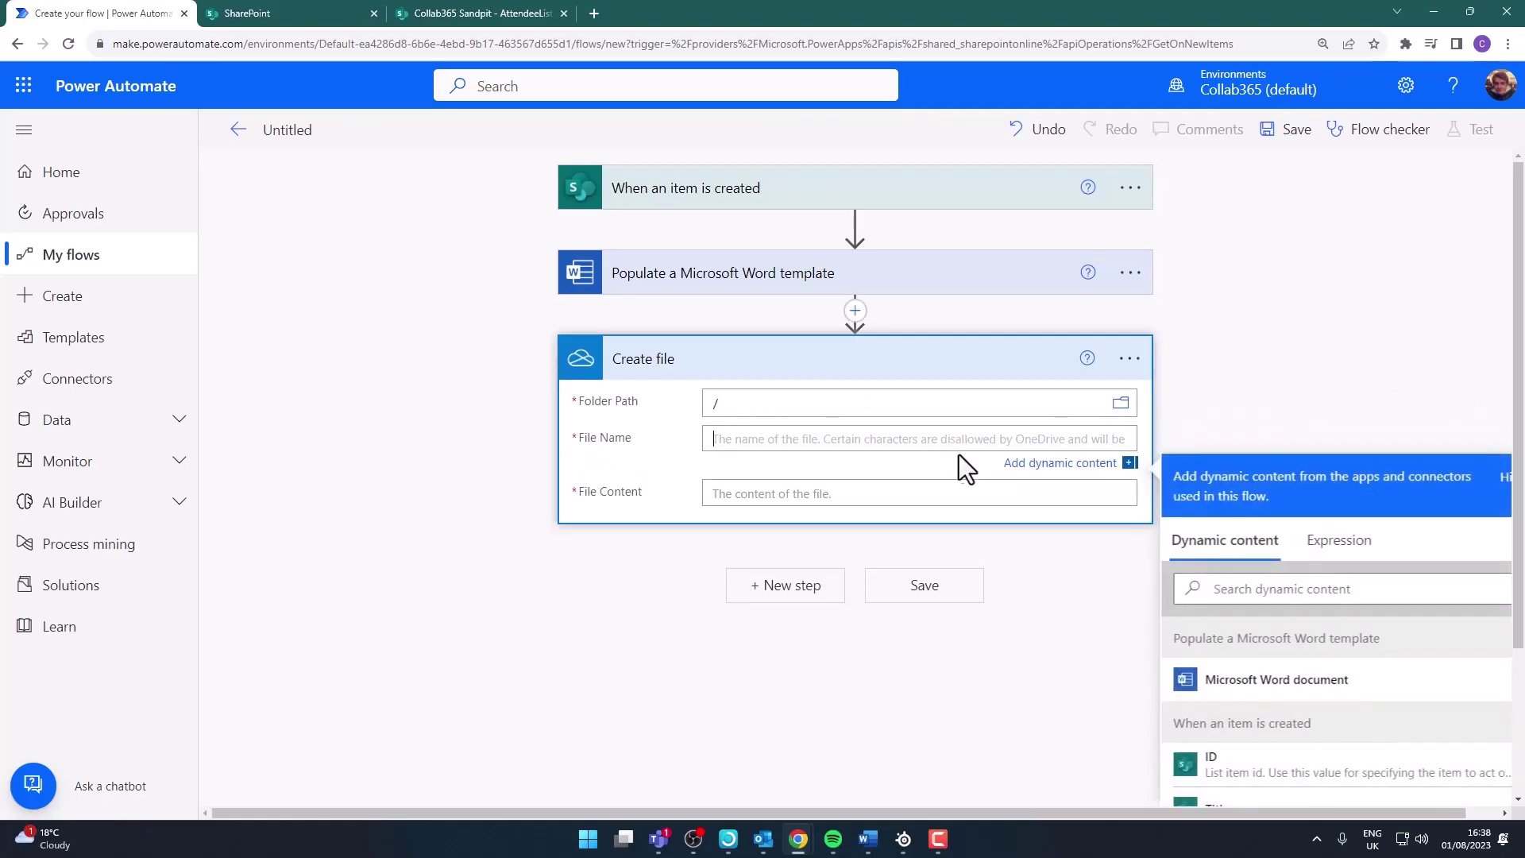
scroll(1350, 659, "down", 1)
left_click(1252, 661)
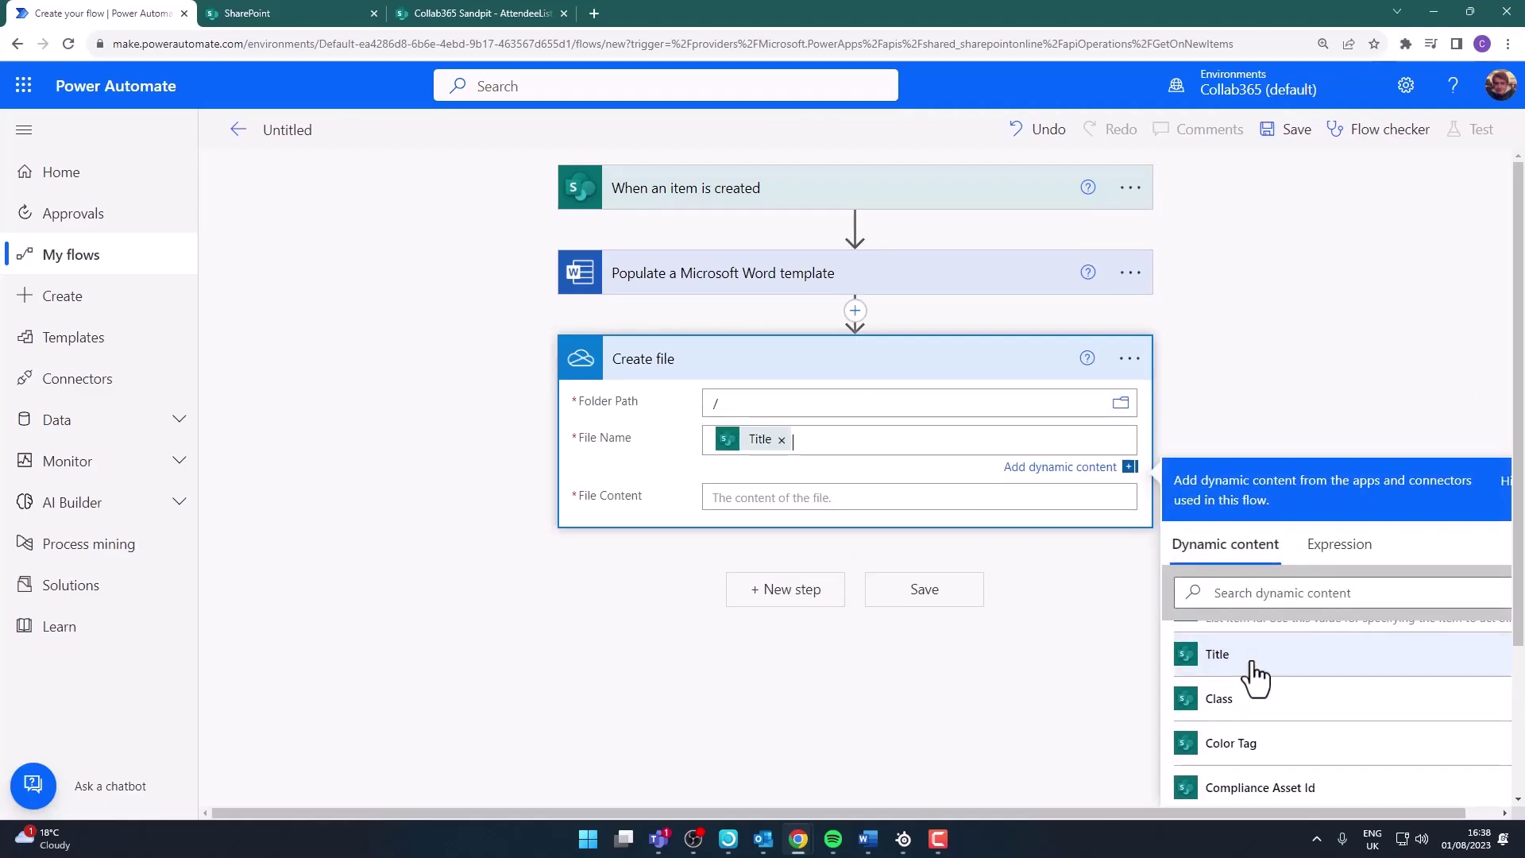
type("_")
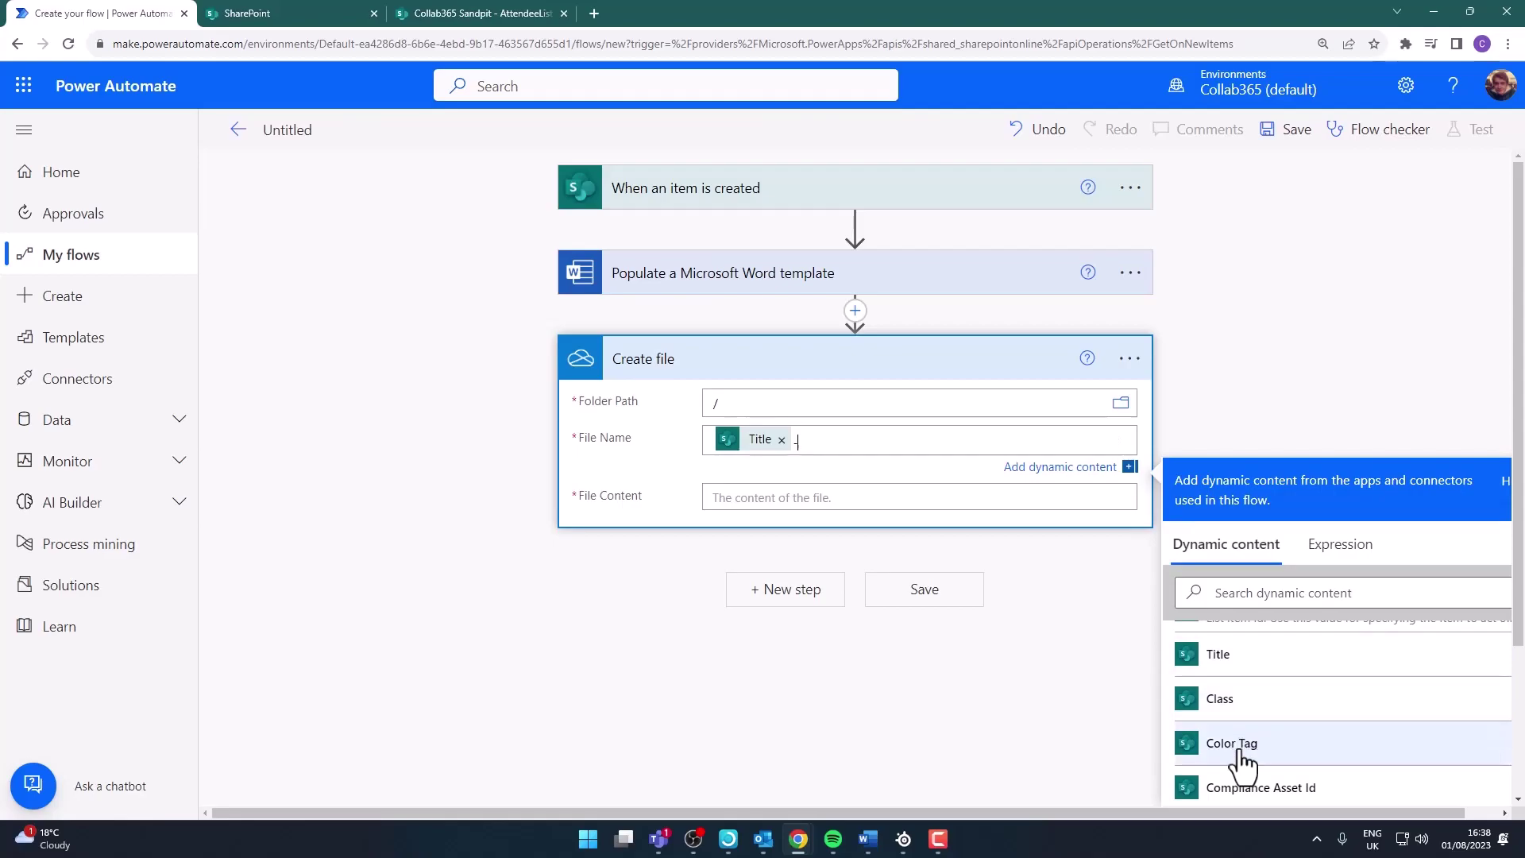
left_click(1242, 711)
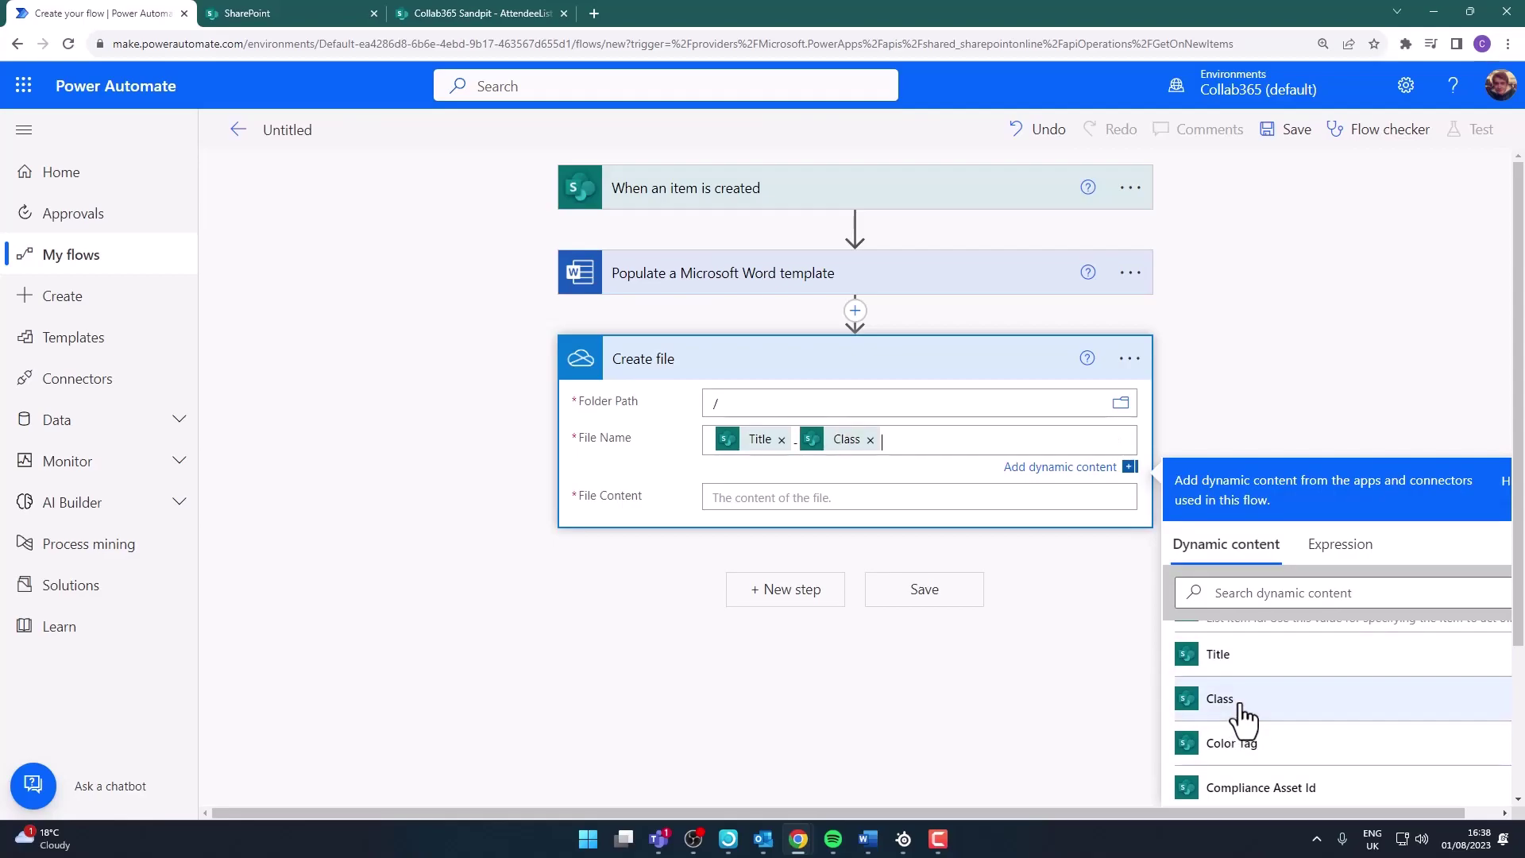
type(".docx")
left_click(776, 494)
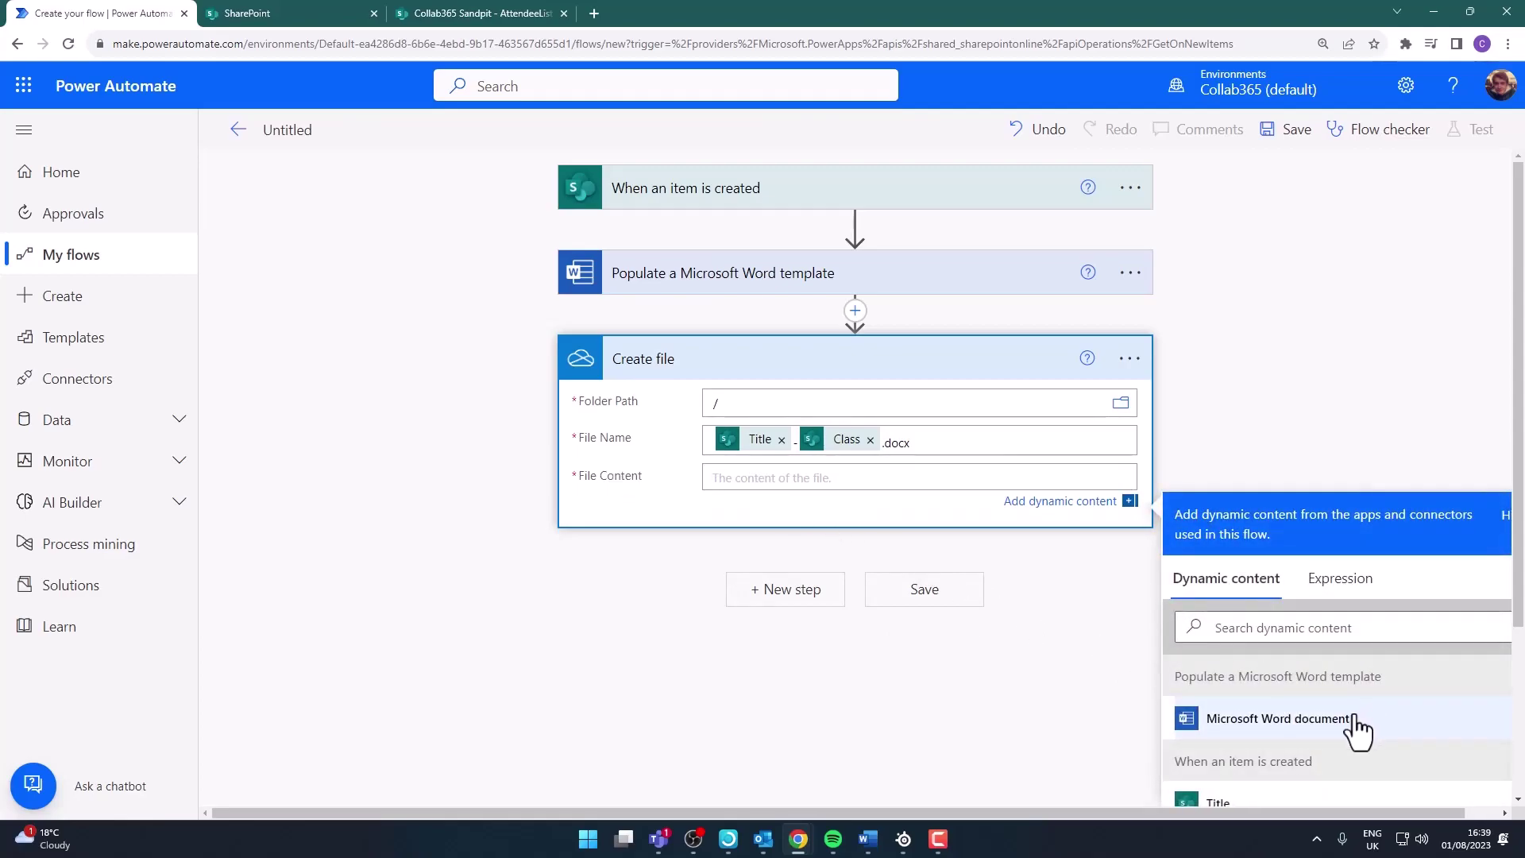
left_click(1299, 721)
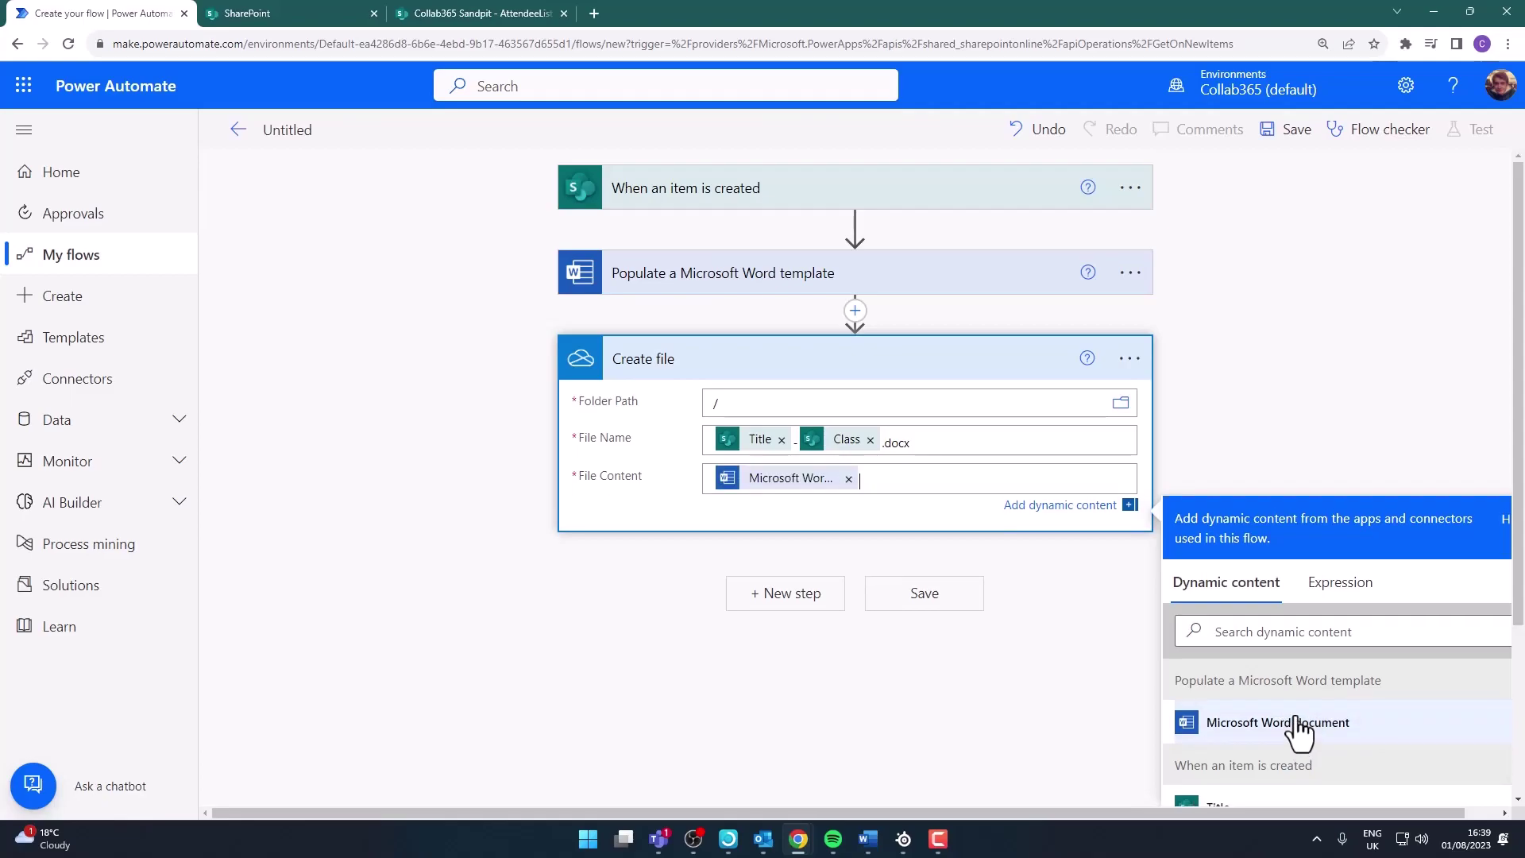
Add a OneDrive 'Convert file' step that converts the created file's Id to PDF
left_click(797, 597)
type("C")
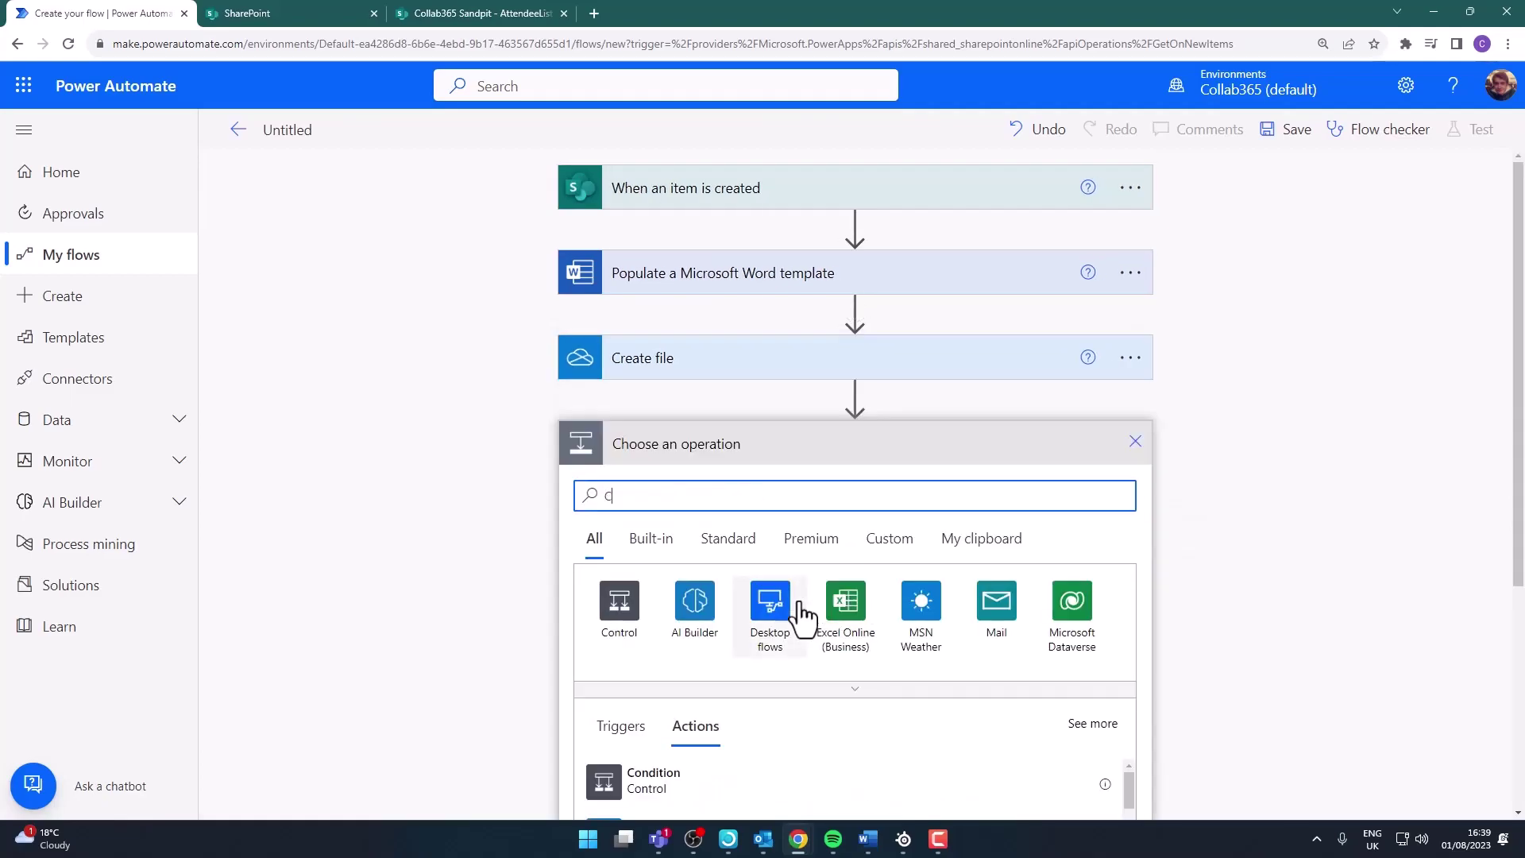
type("onvert")
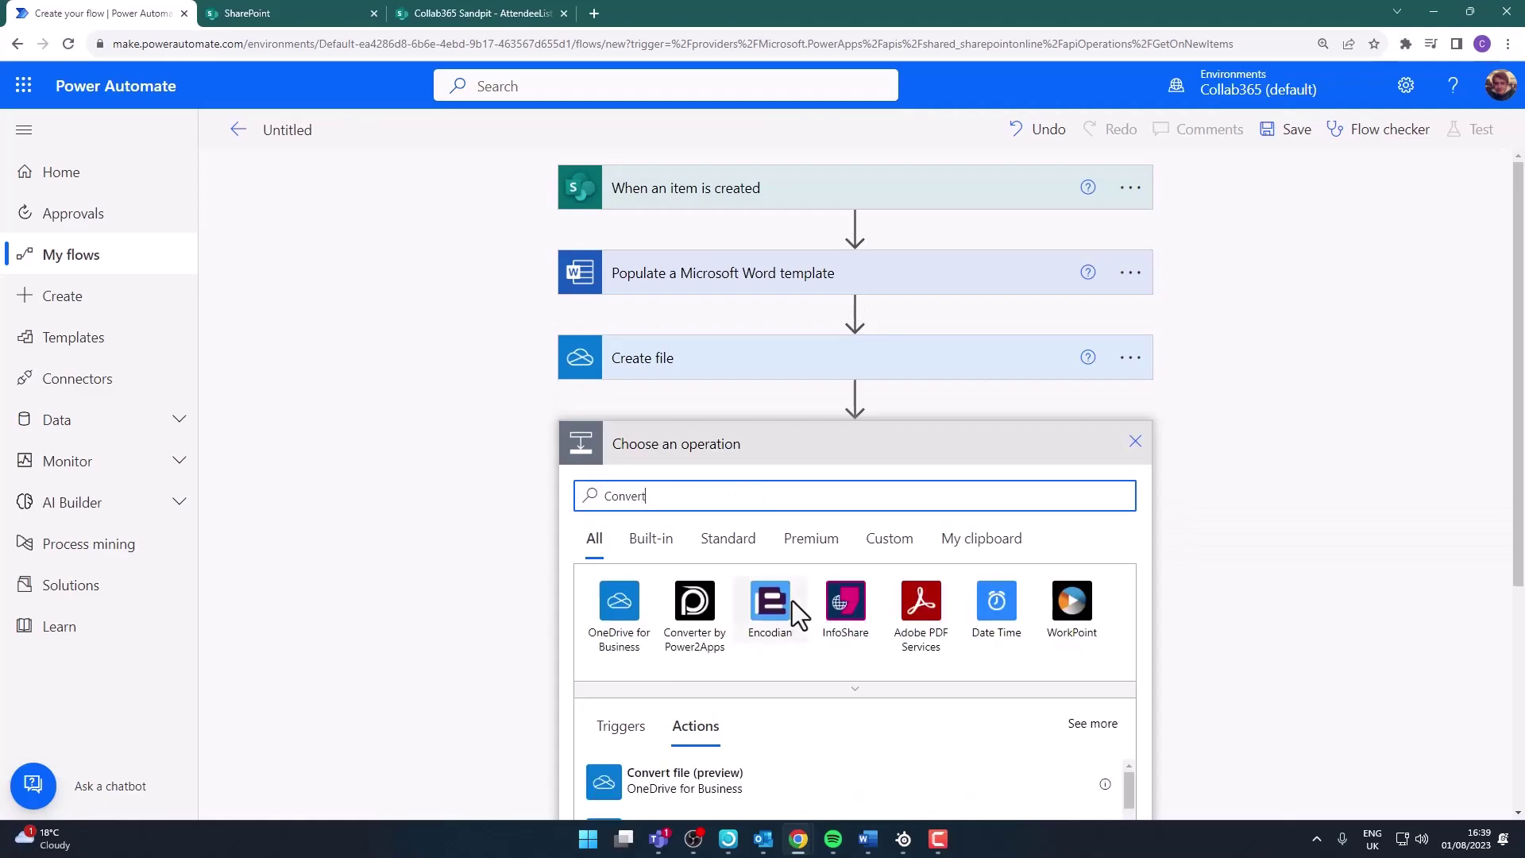
scroll(1323, 590, "down", 3)
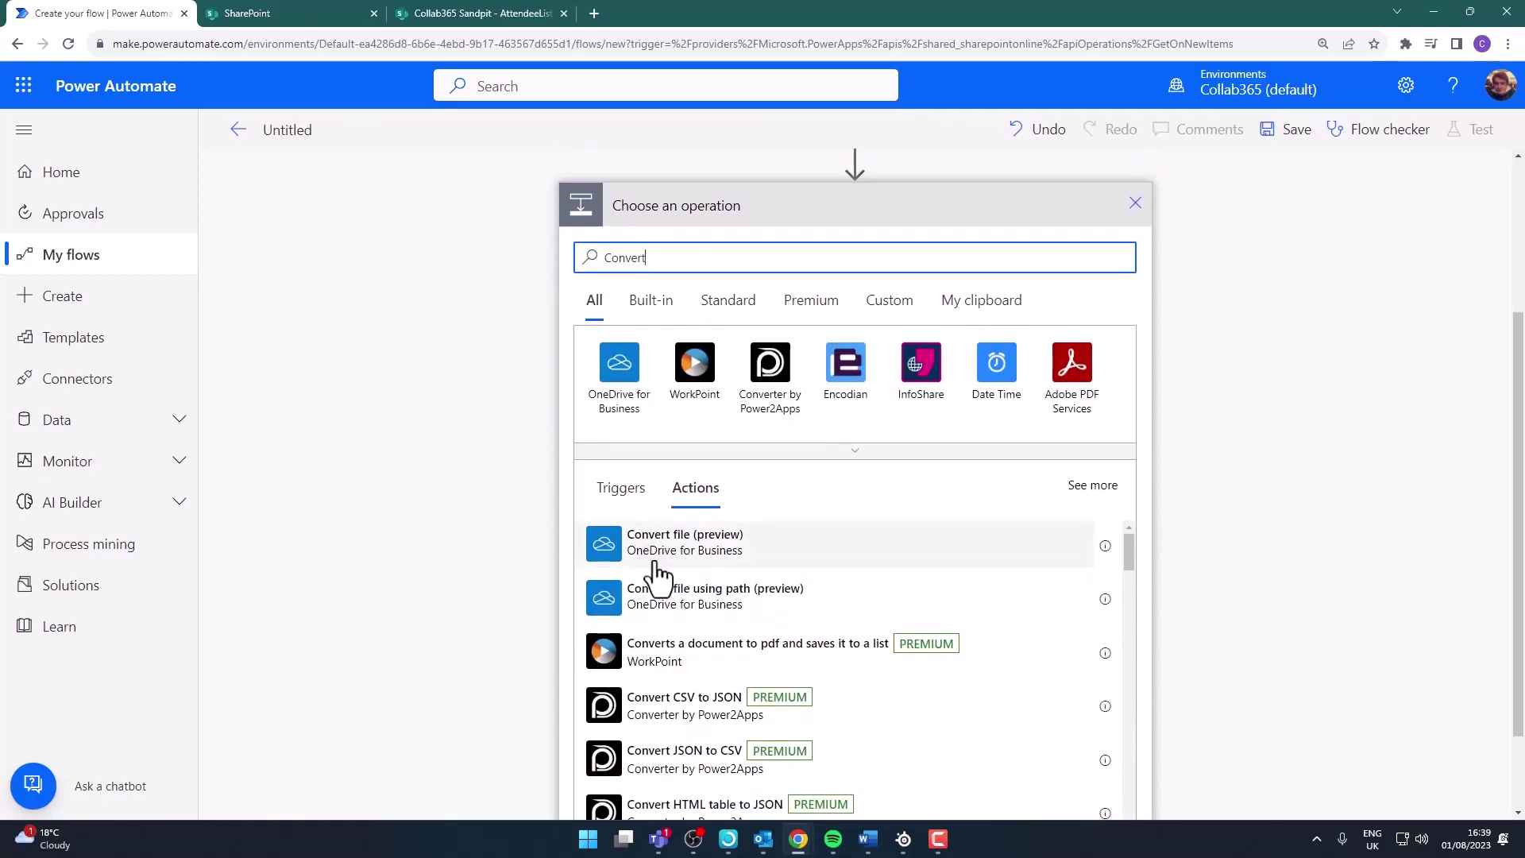
left_click(749, 534)
scroll(1358, 459, "down", 2)
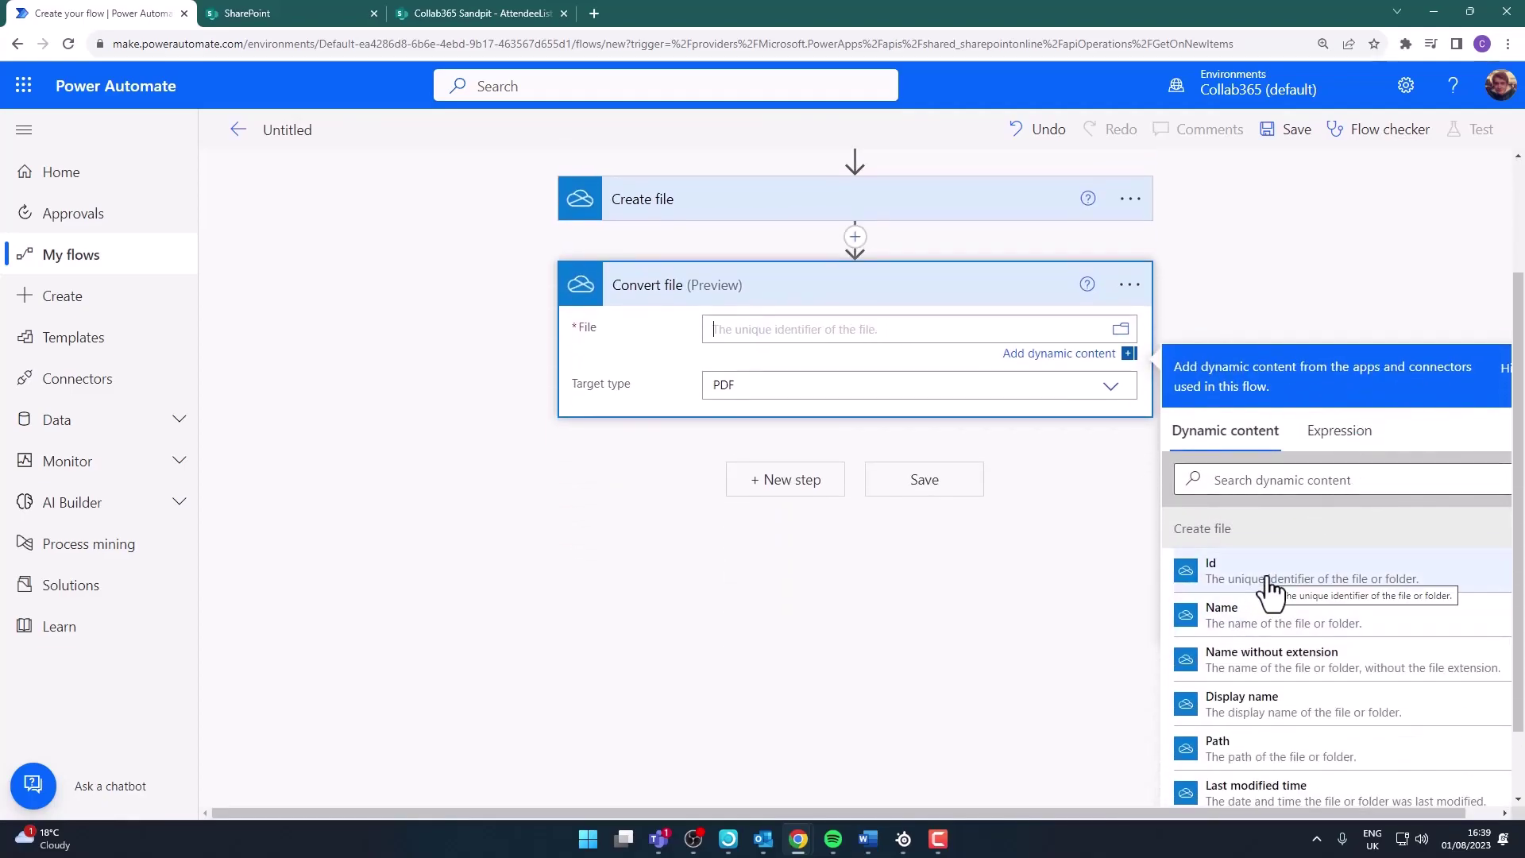
left_click(1268, 582)
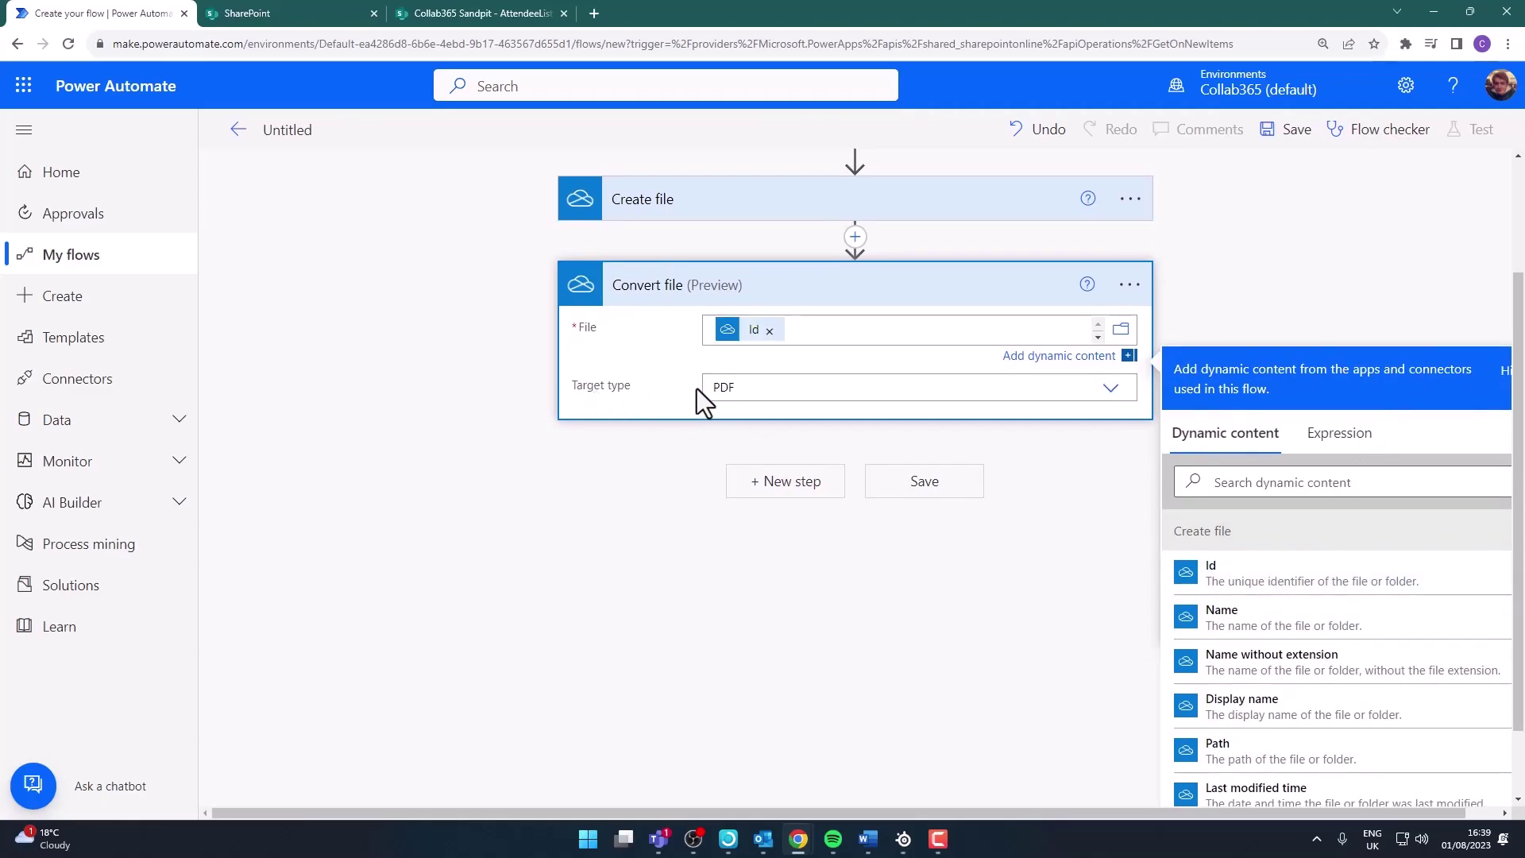
left_click(1042, 592)
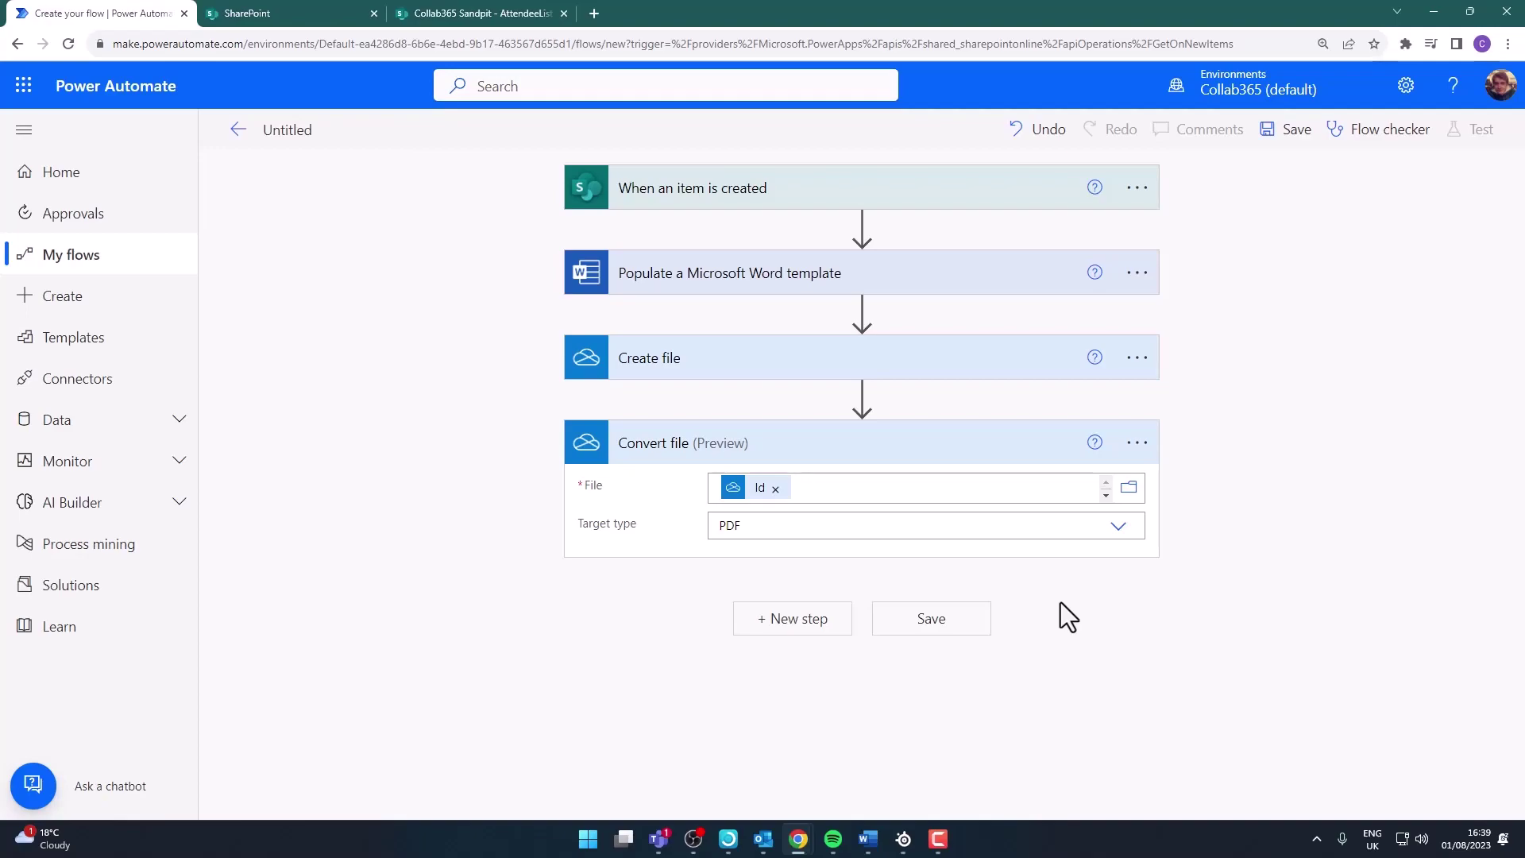
Add a SharePoint Create file action targeting the Collab365 Sandpit site's Shared Documents folder
left_click(776, 618)
type("cre")
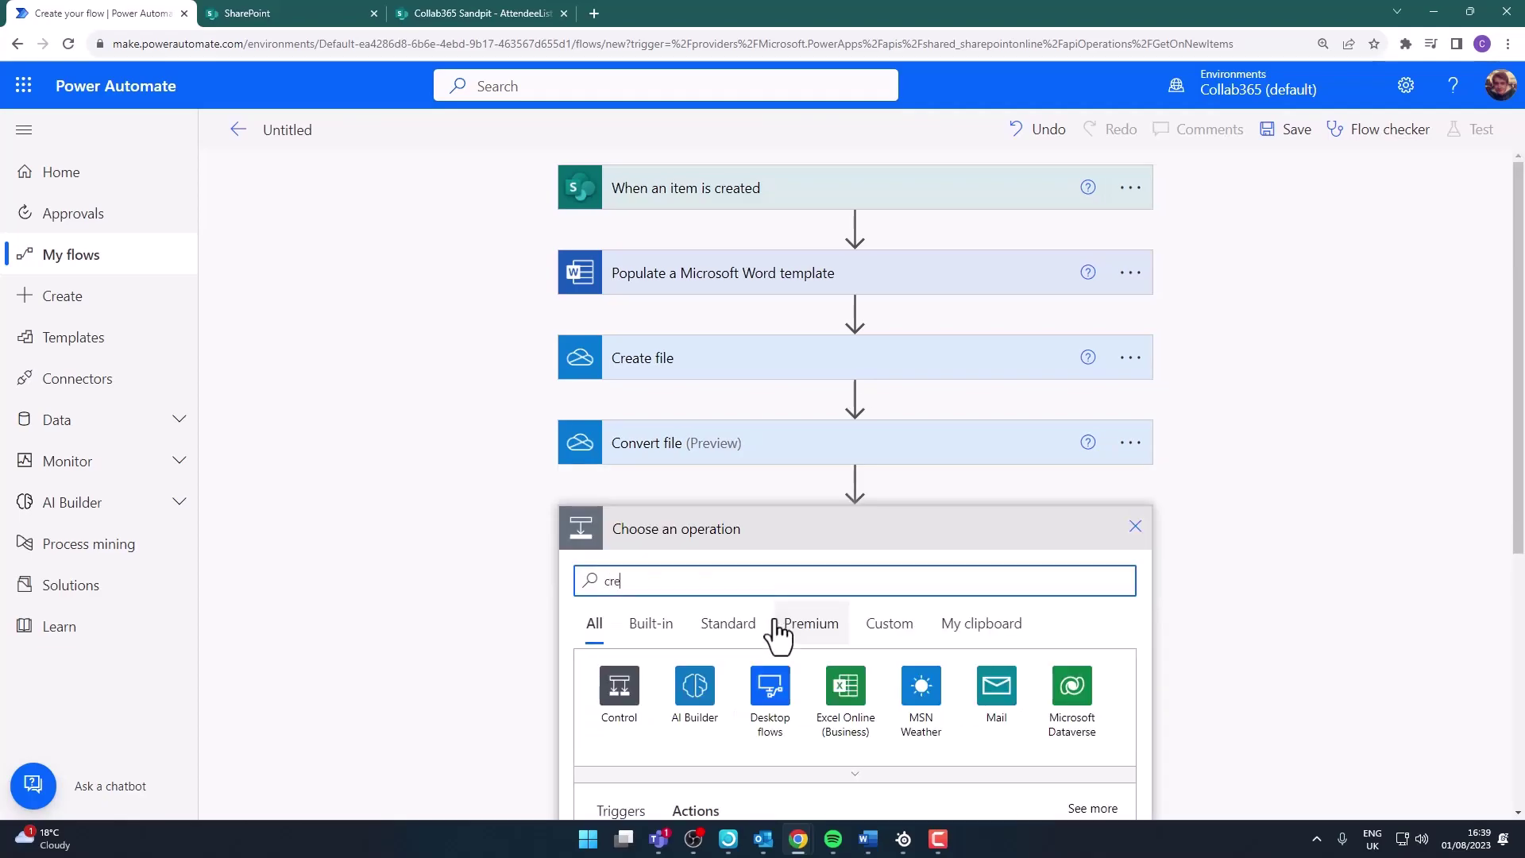
type("ate file")
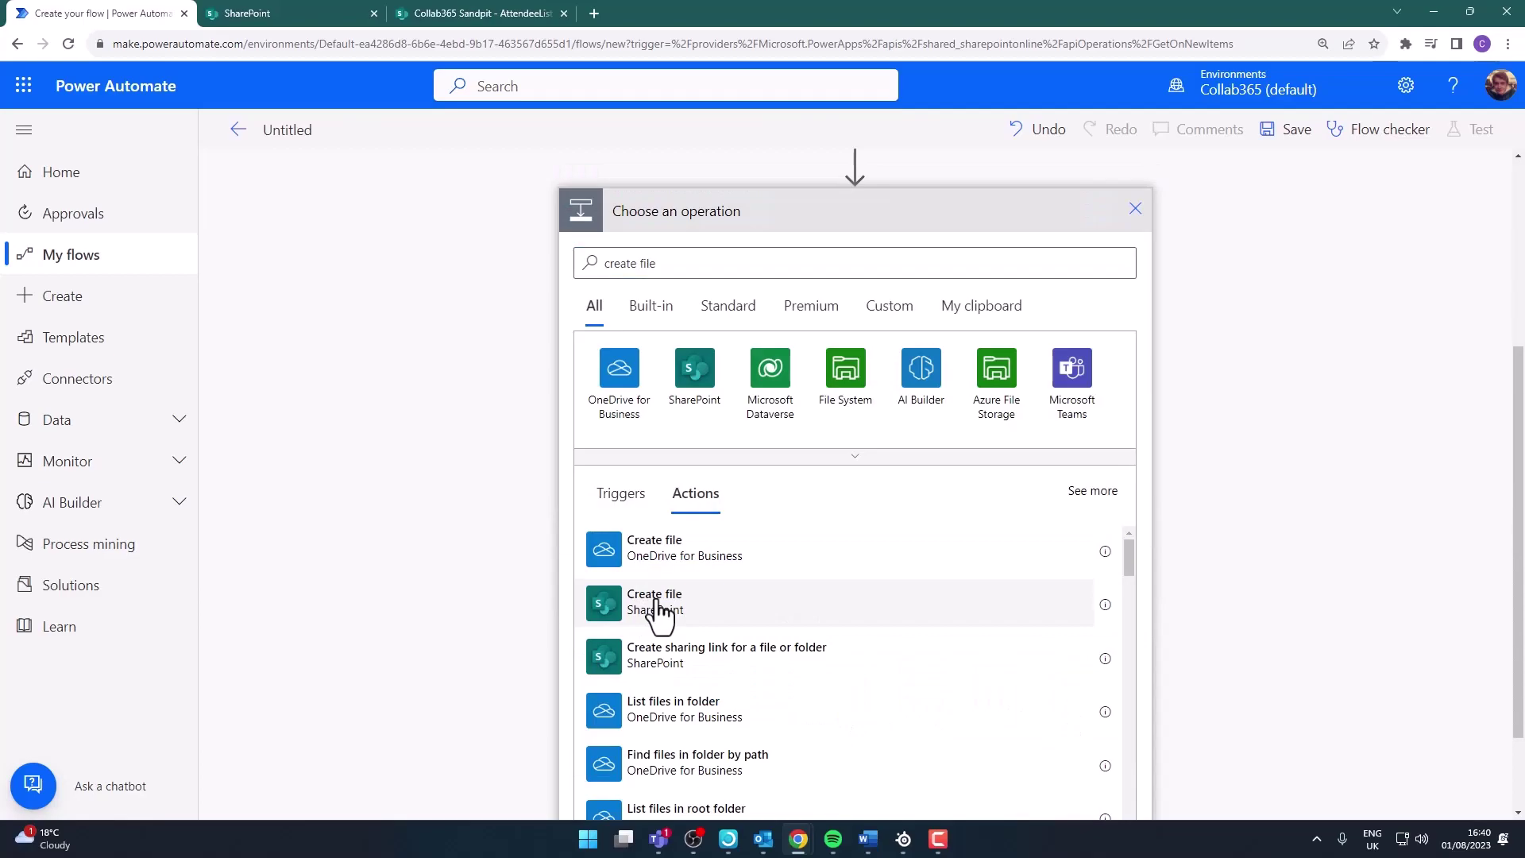
left_click(661, 605)
left_click(1118, 577)
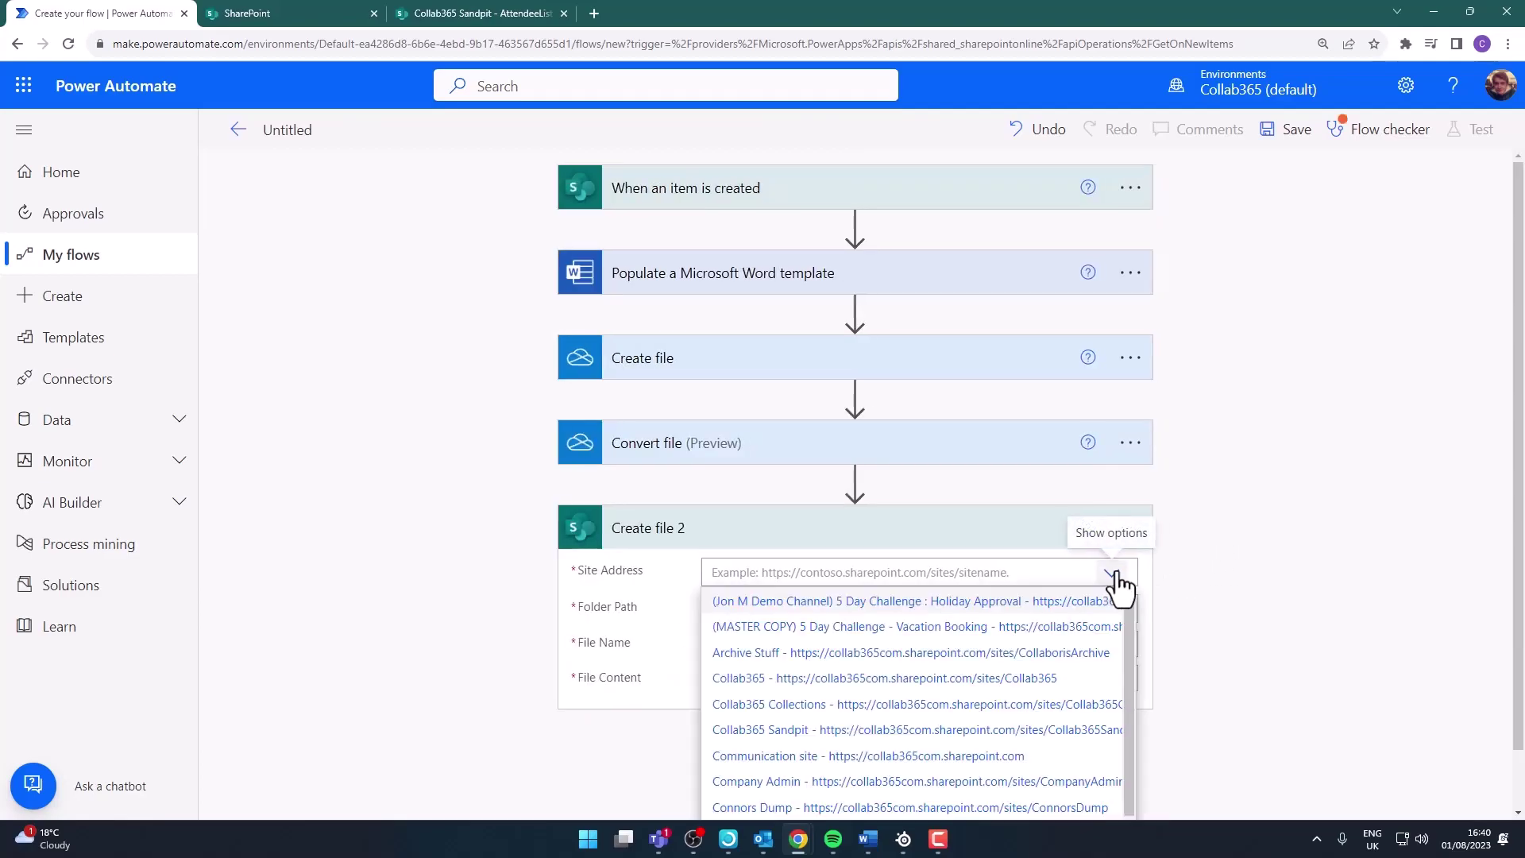
left_click(760, 729)
left_click(1121, 624)
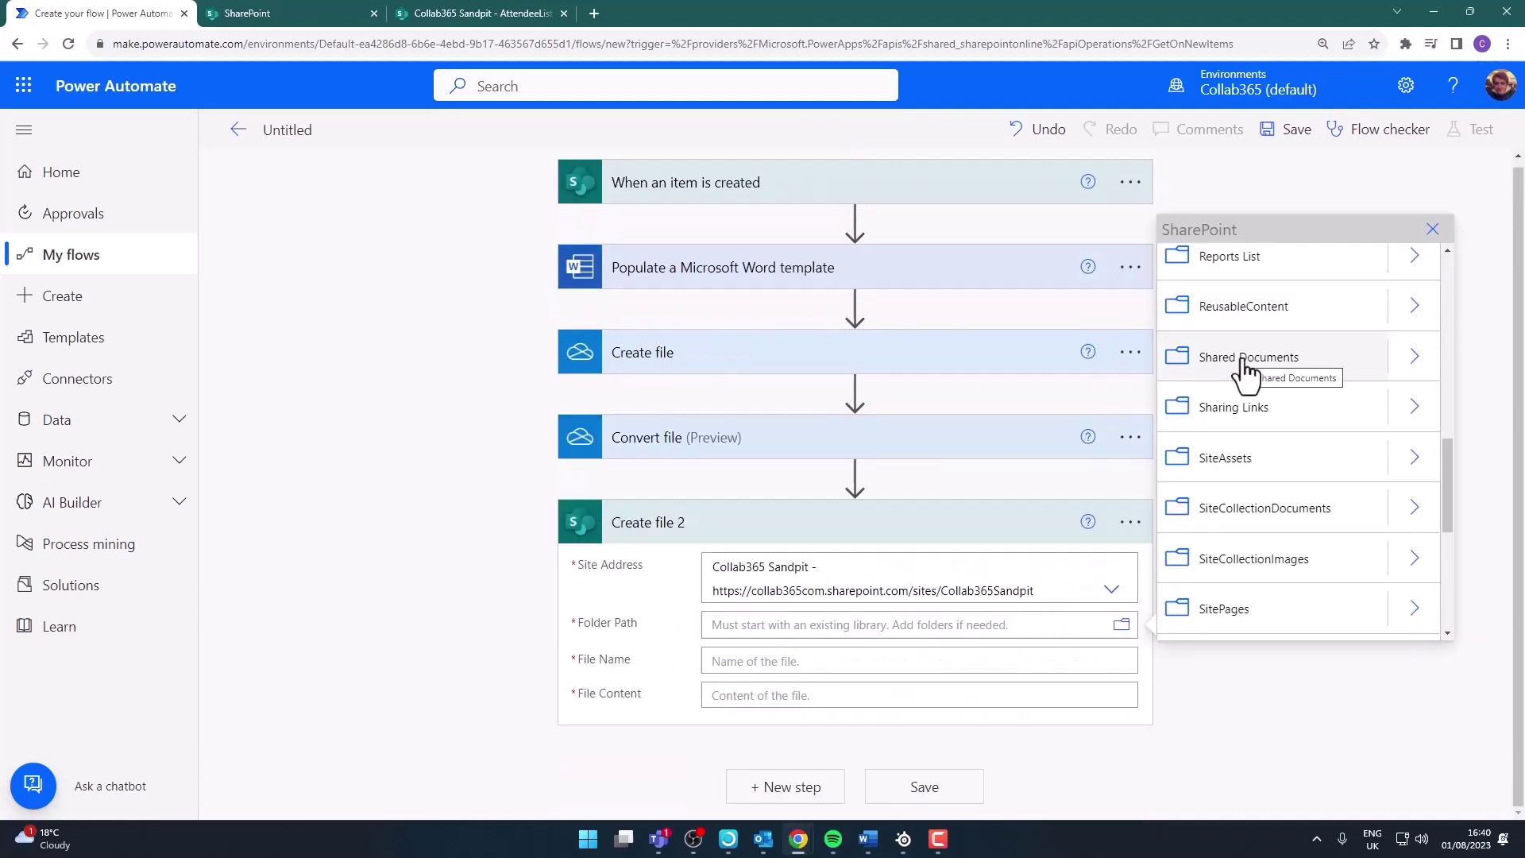
left_click(1246, 361)
Name the file from the item's Title, a hyphen, its Class and pdf
left_click(790, 601)
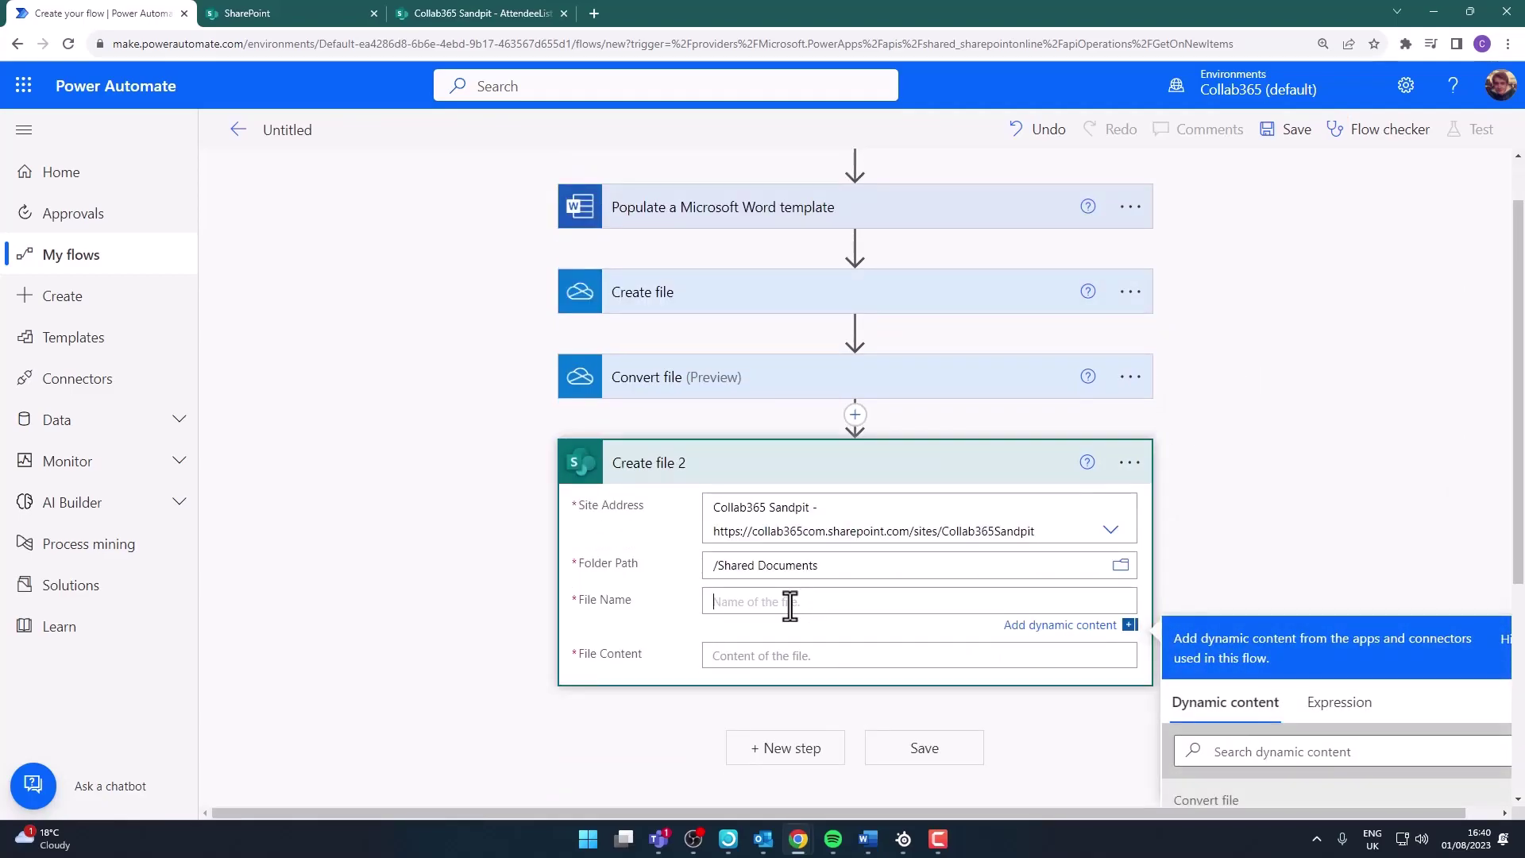
scroll(1295, 525, "down", 3)
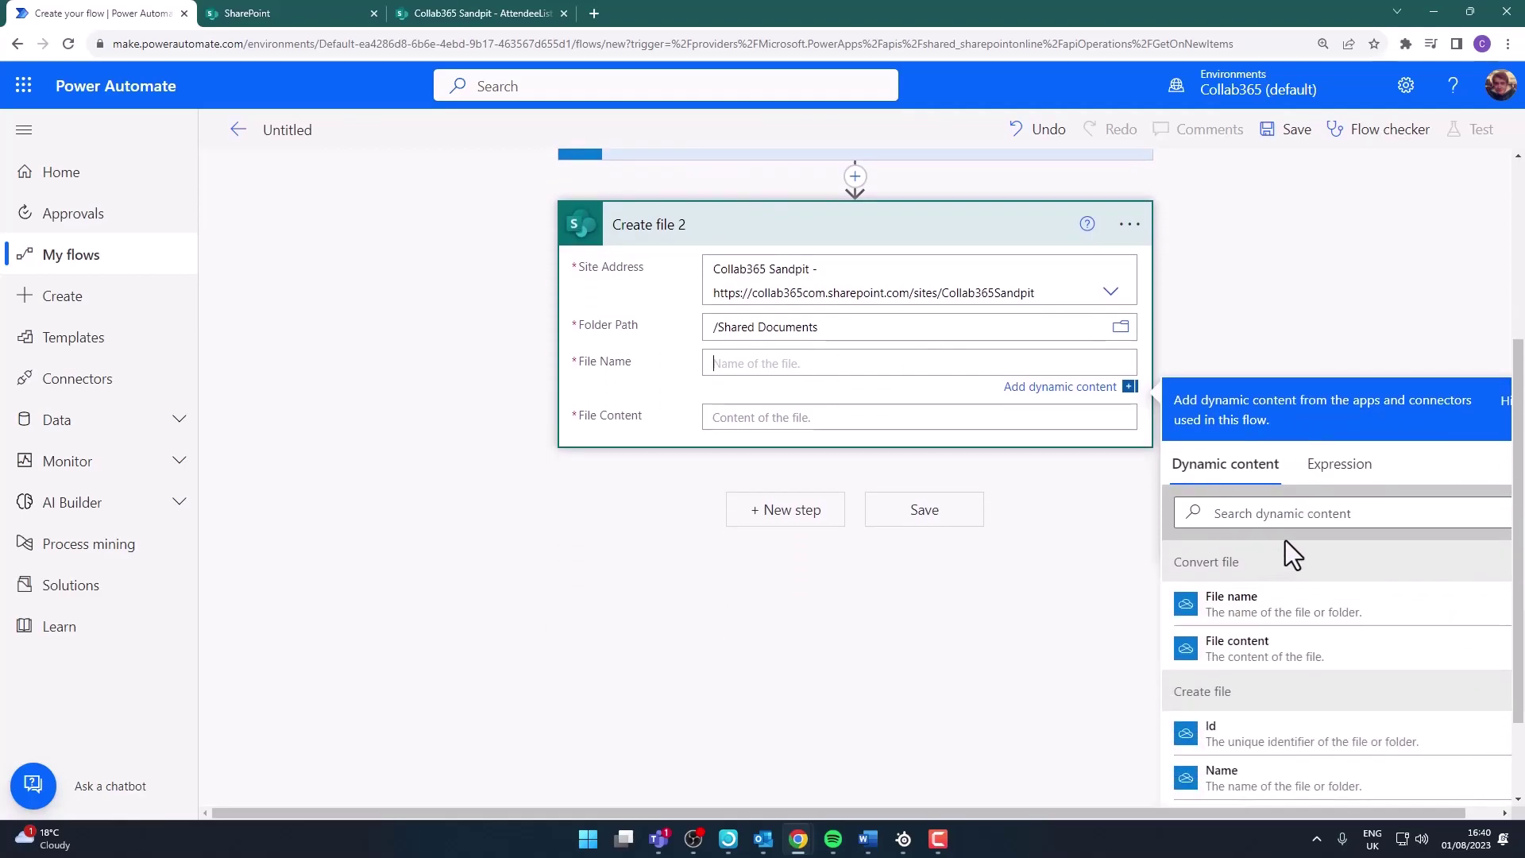
scroll(1279, 580, "down", 5)
scroll(1268, 620, "down", 1)
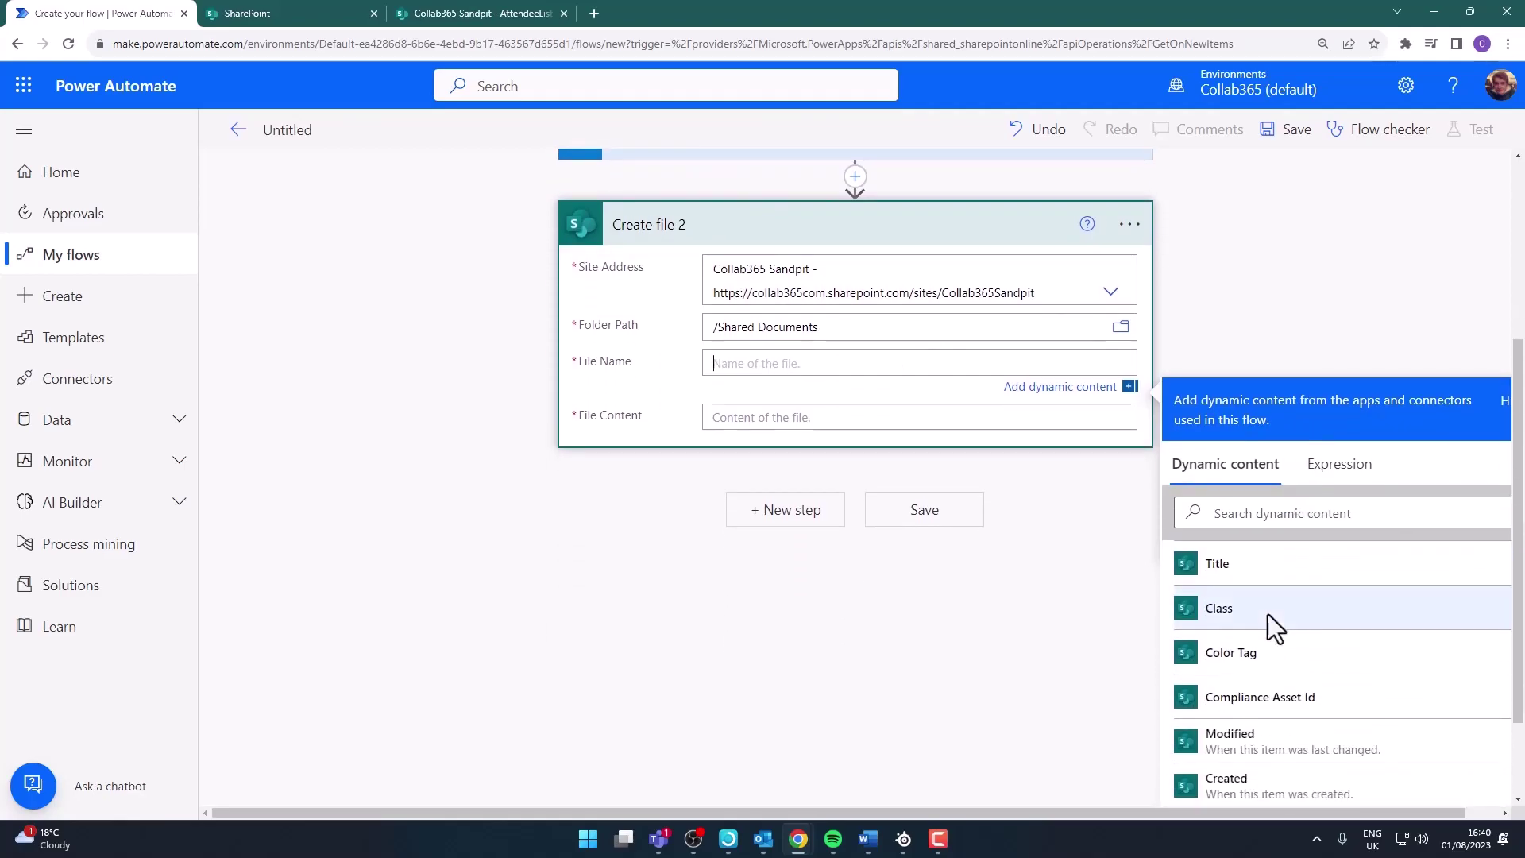
scroll(1263, 635, "up", 1)
left_click(1257, 645)
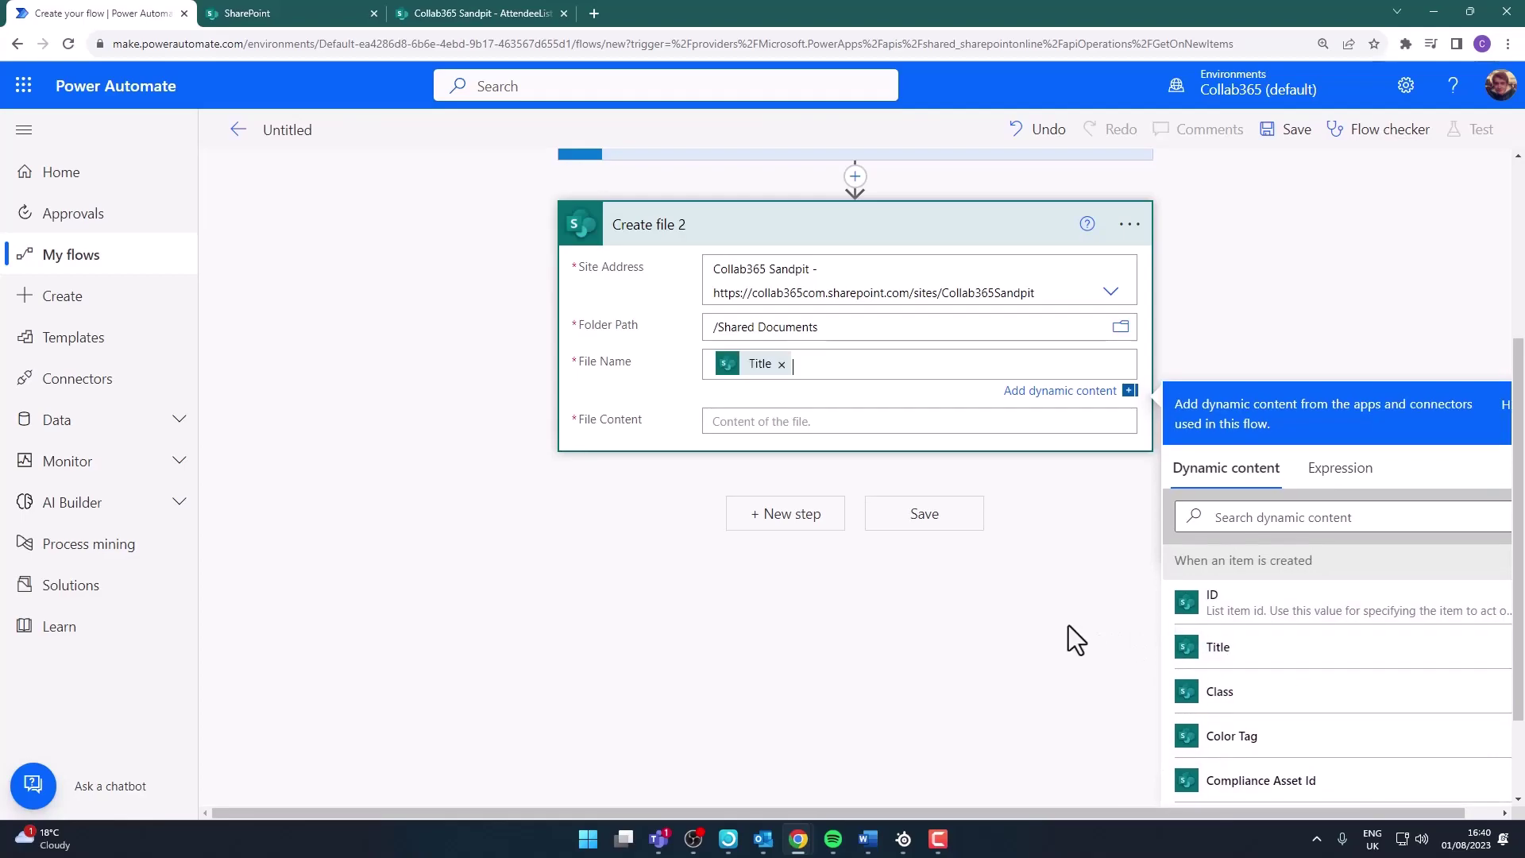
type("-")
left_click(1268, 702)
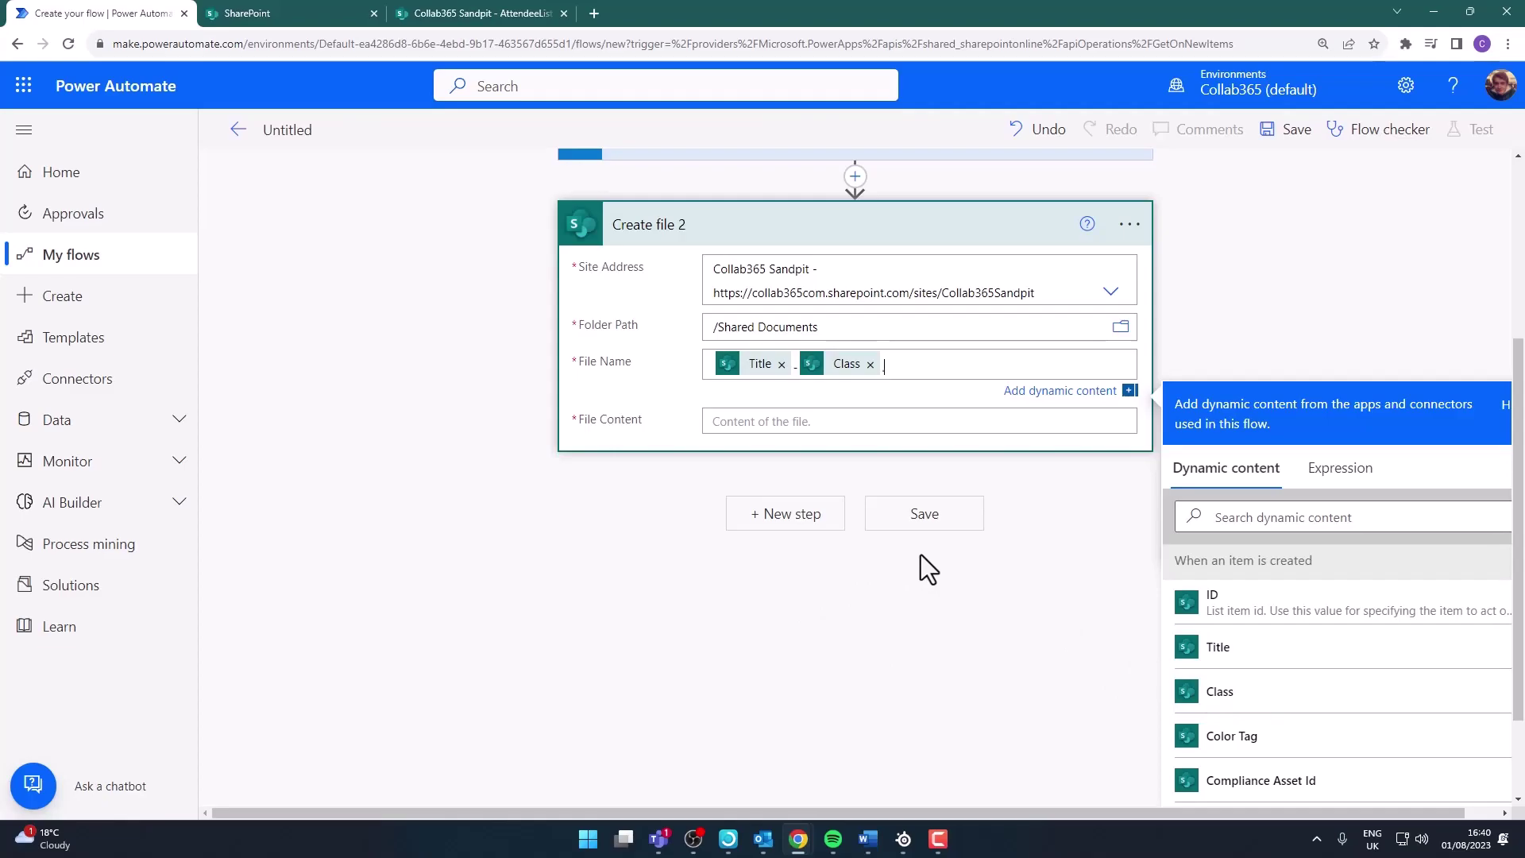
type("pdf")
left_click(790, 421)
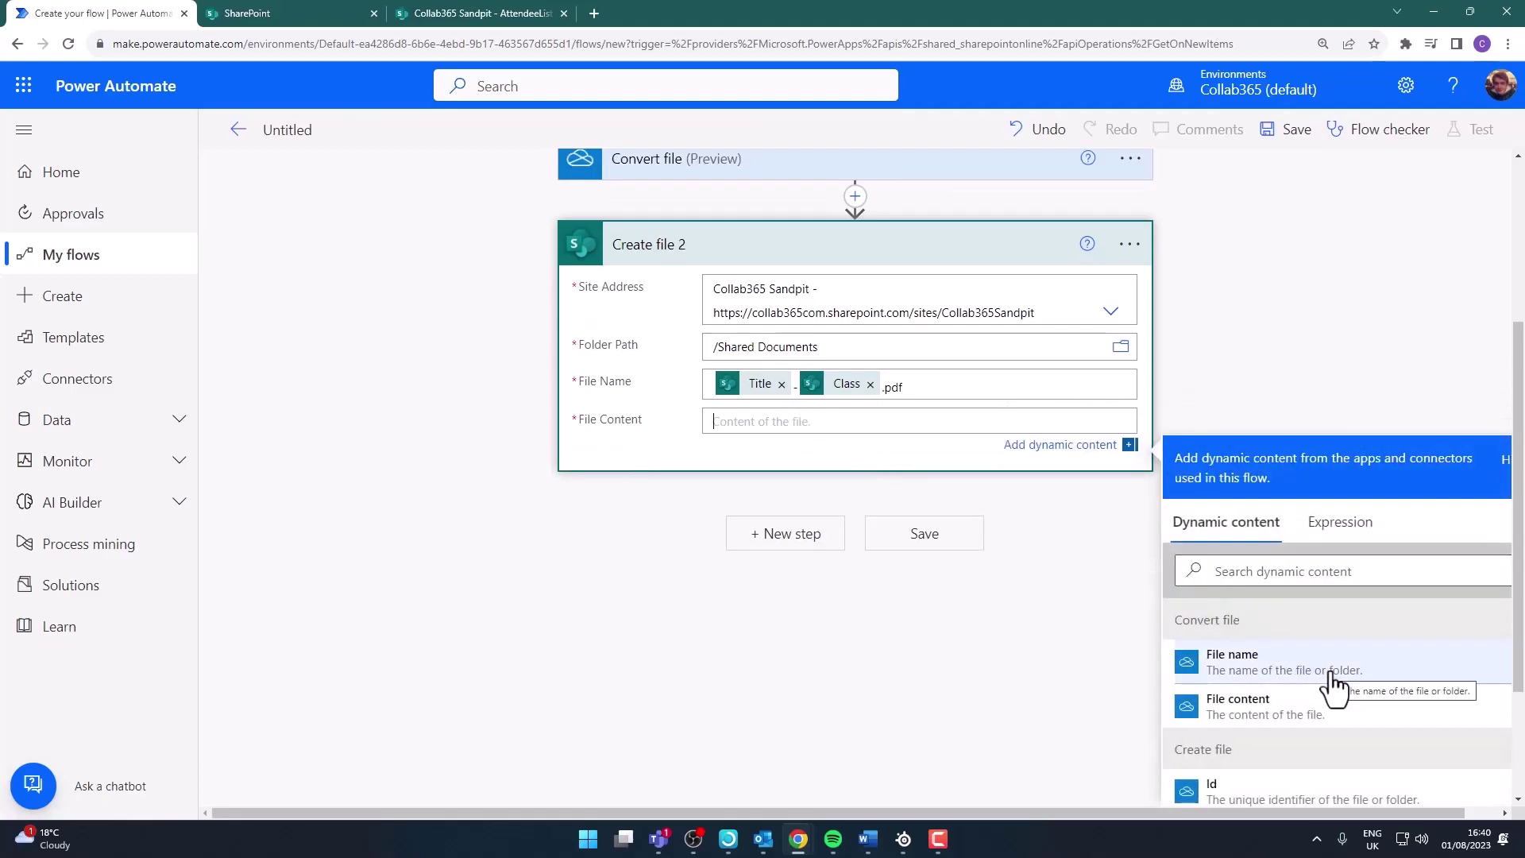
Use the converted File content as the file's content, save the flow, and start a manual test
left_click(1280, 711)
left_click(929, 543)
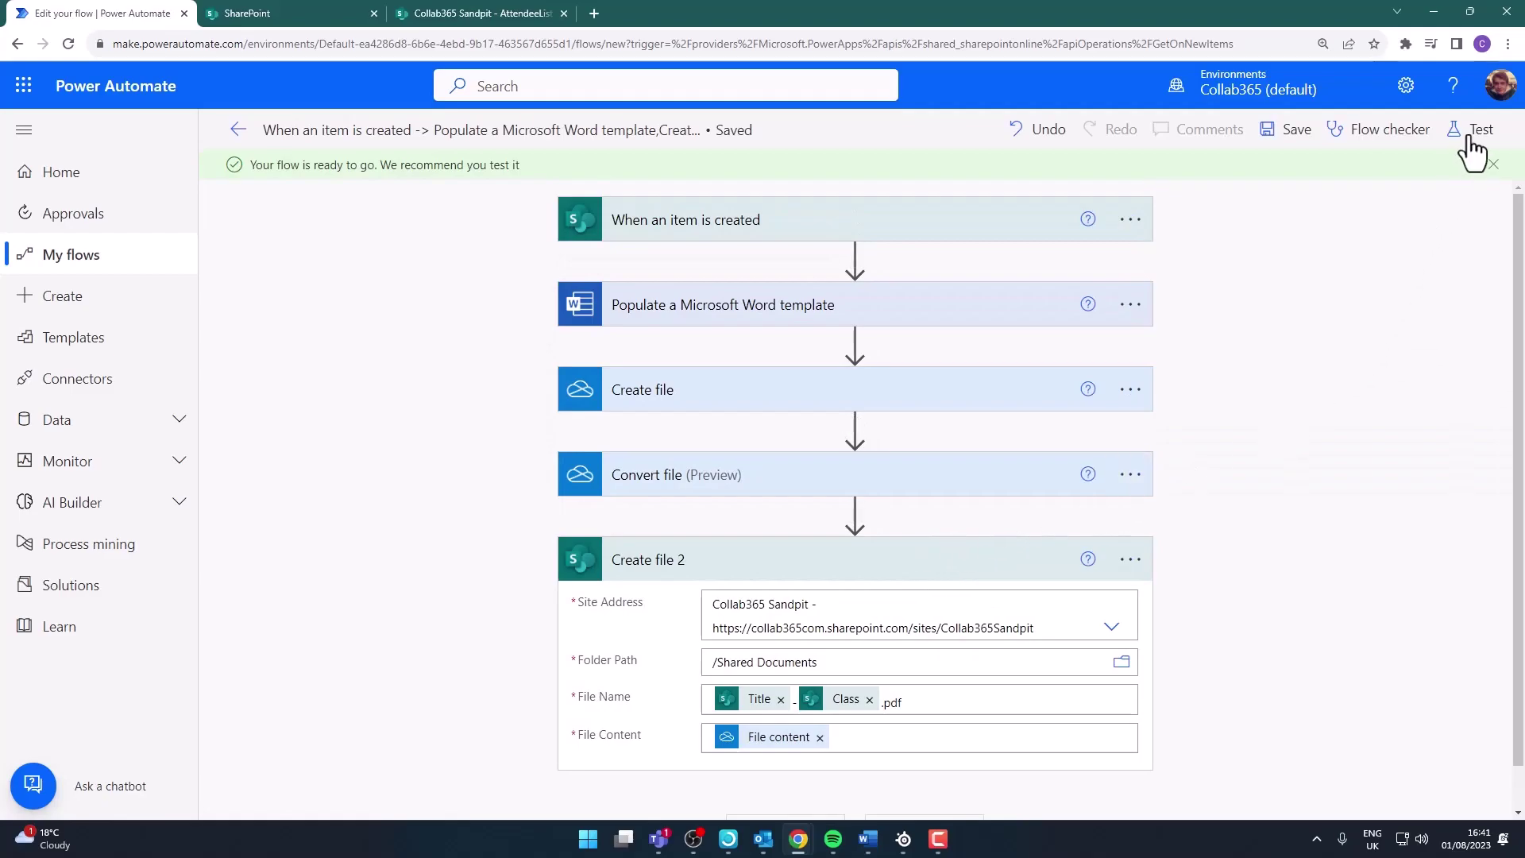
left_click(1471, 140)
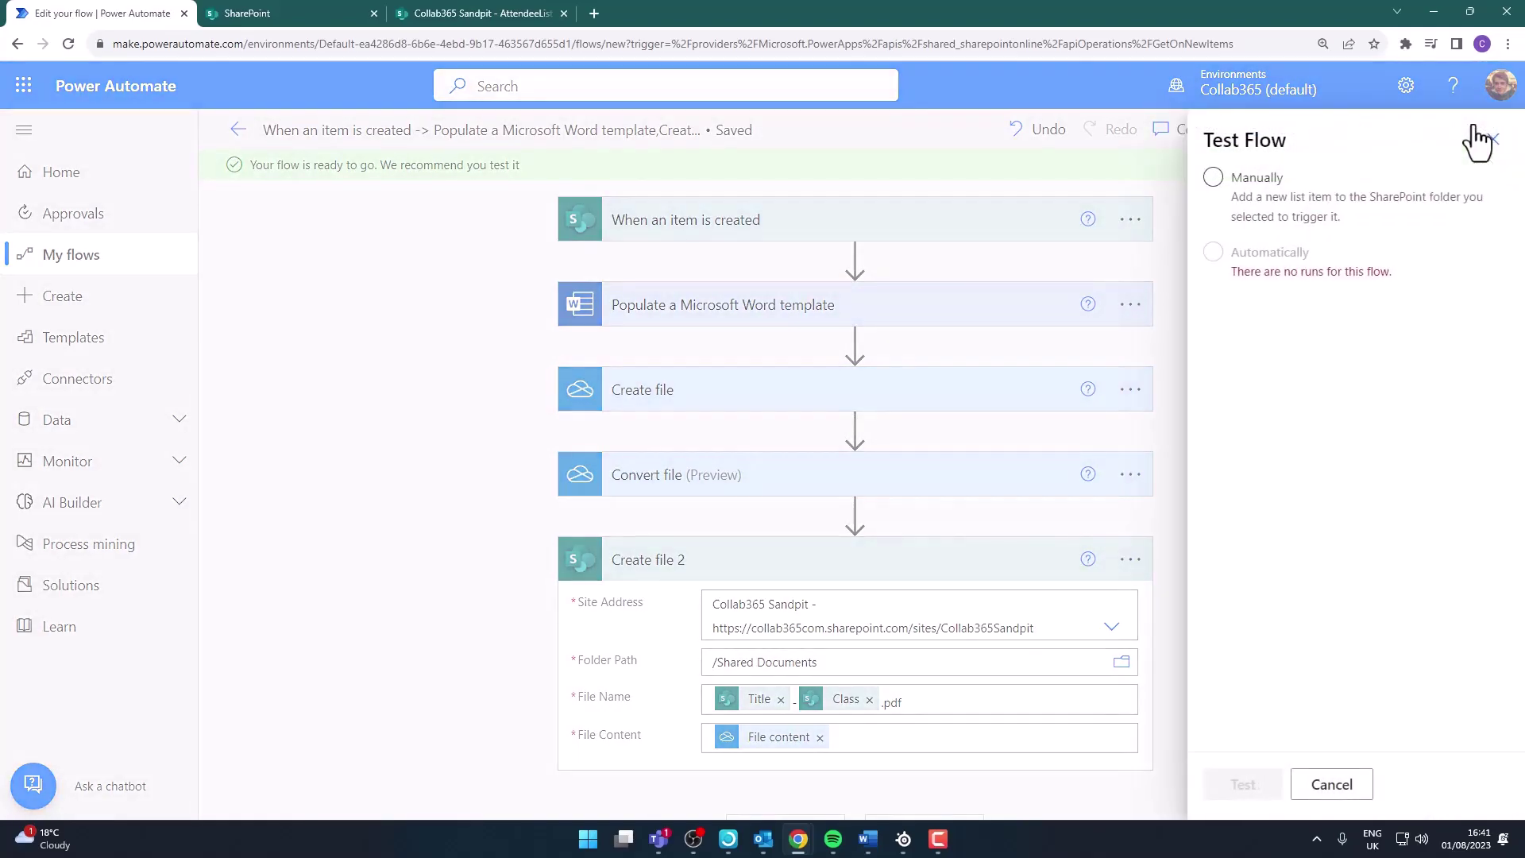
left_click(1210, 185)
left_click(1244, 784)
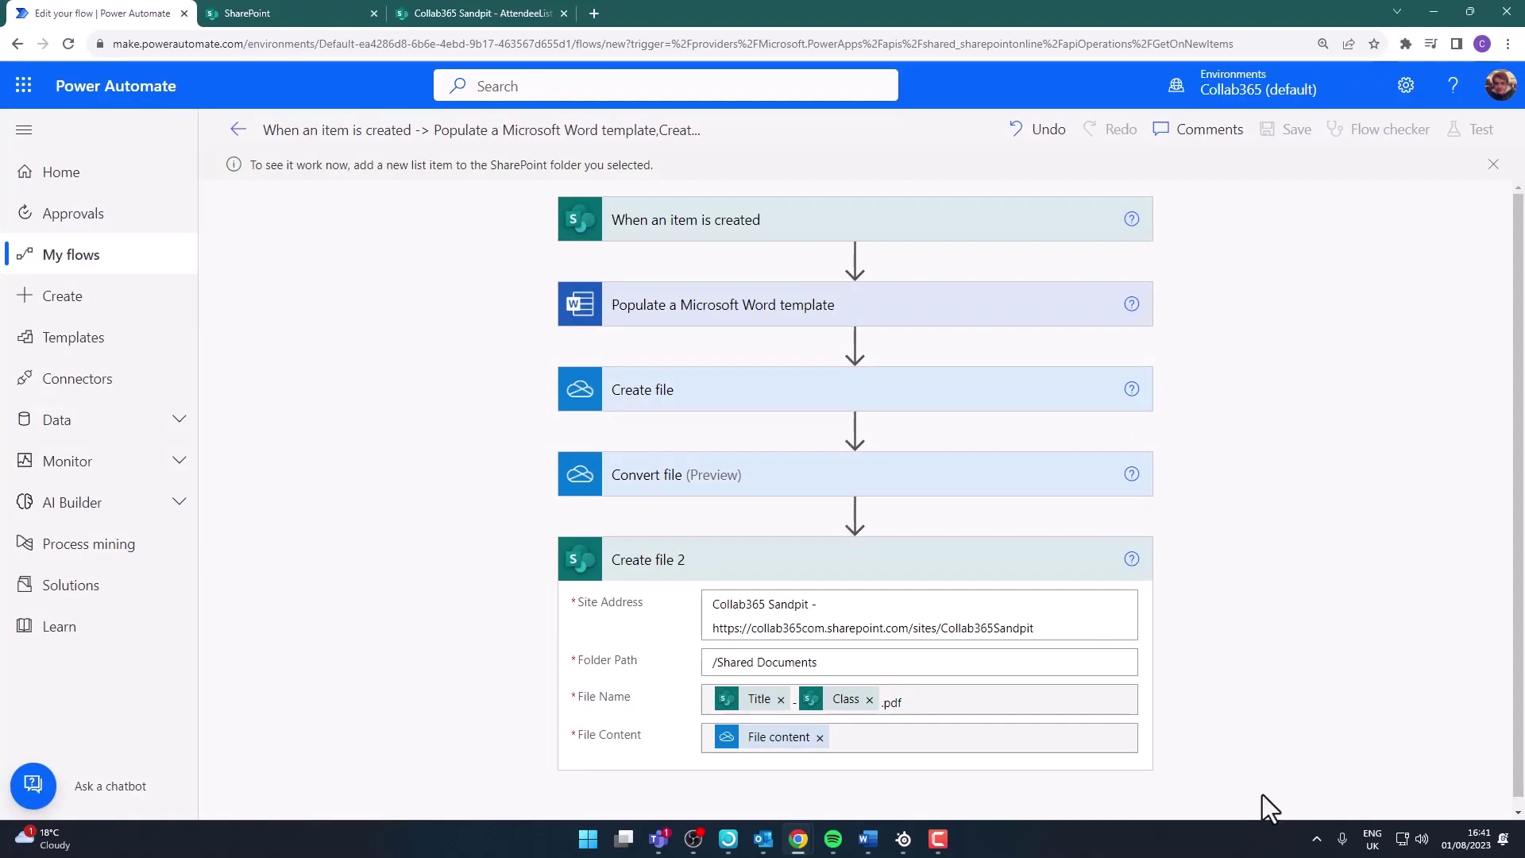
Create an AttendeeList item with the attendee's full name as Title and 'Collab365 Workshop' as Class
left_click(480, 13)
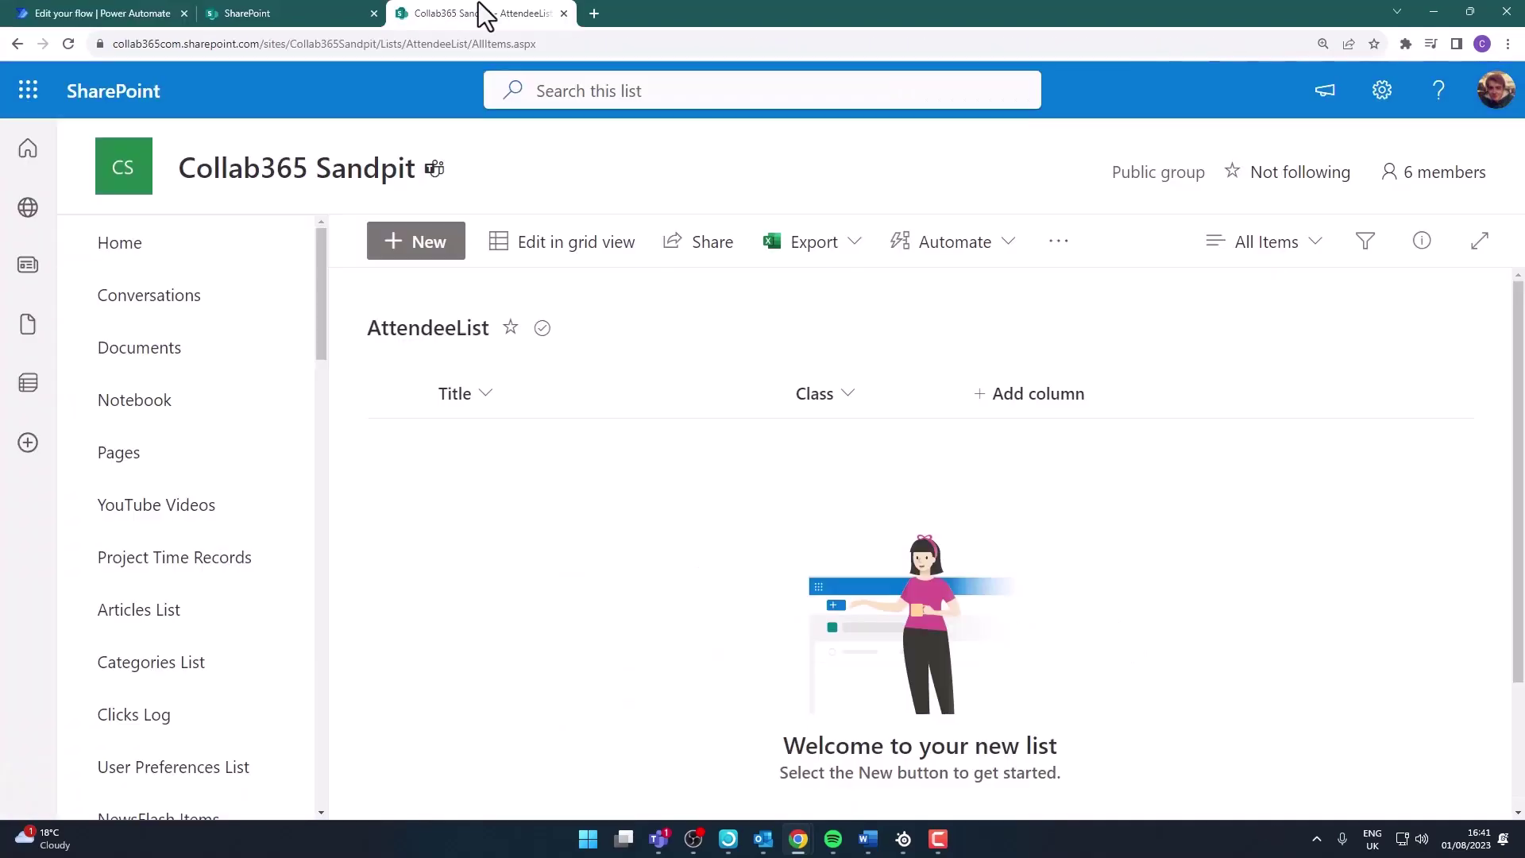
left_click(420, 245)
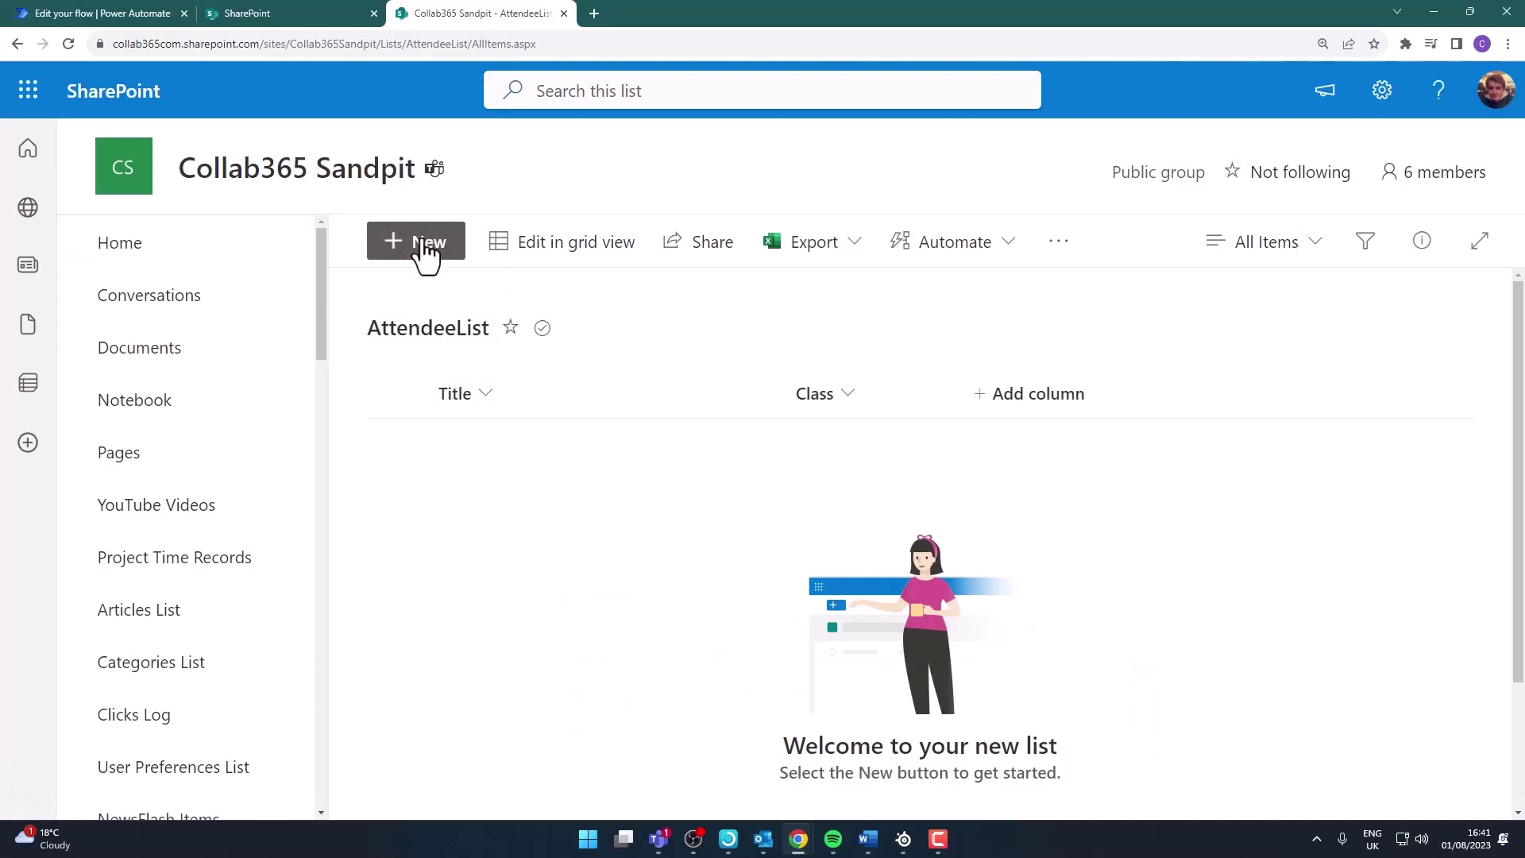
key("Tab")
type("Collab365 Workshop")
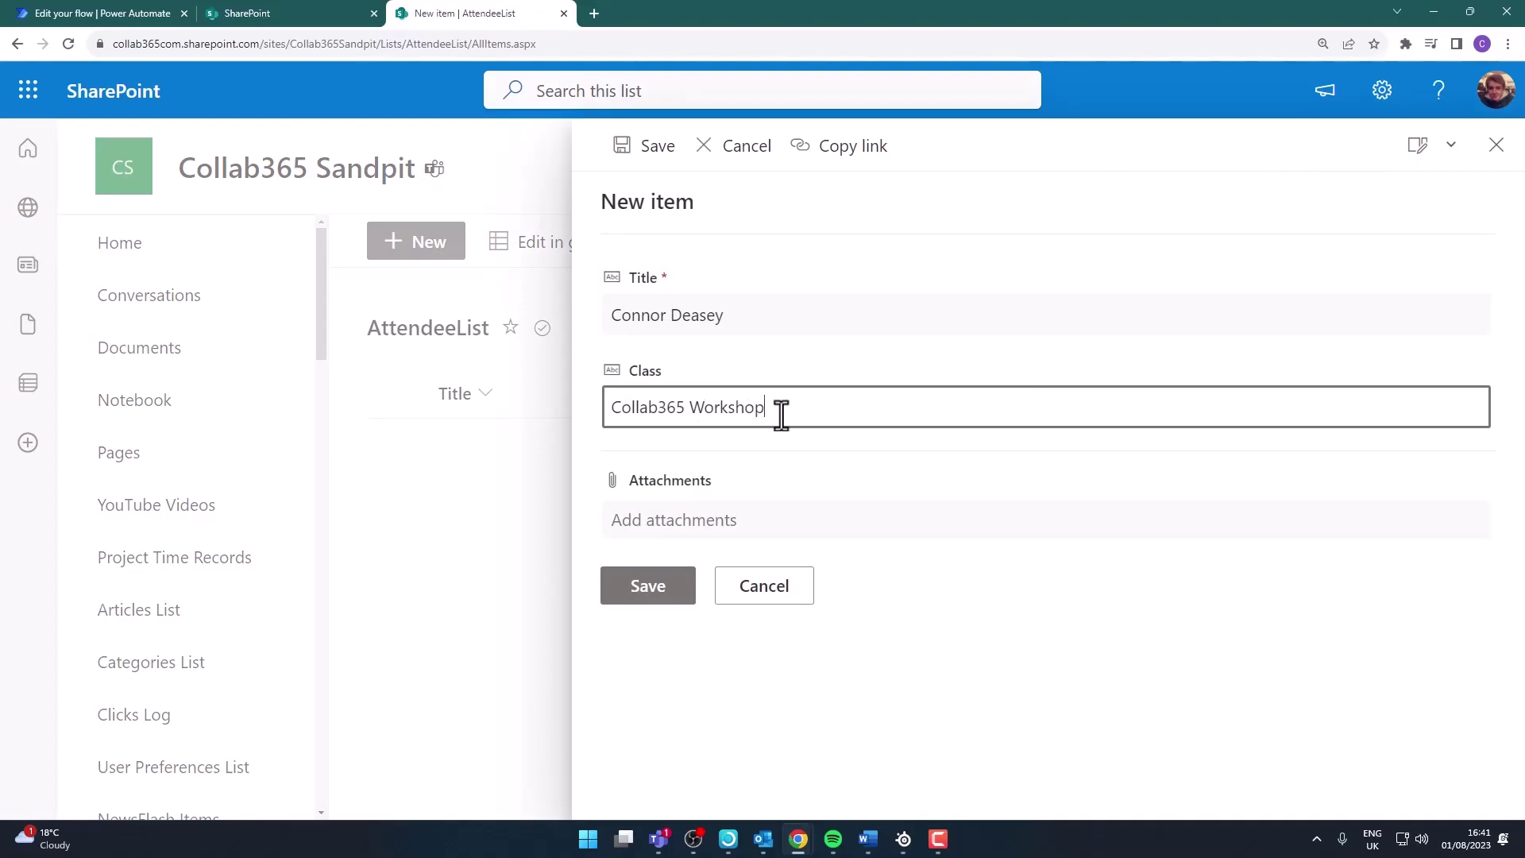
left_click(645, 588)
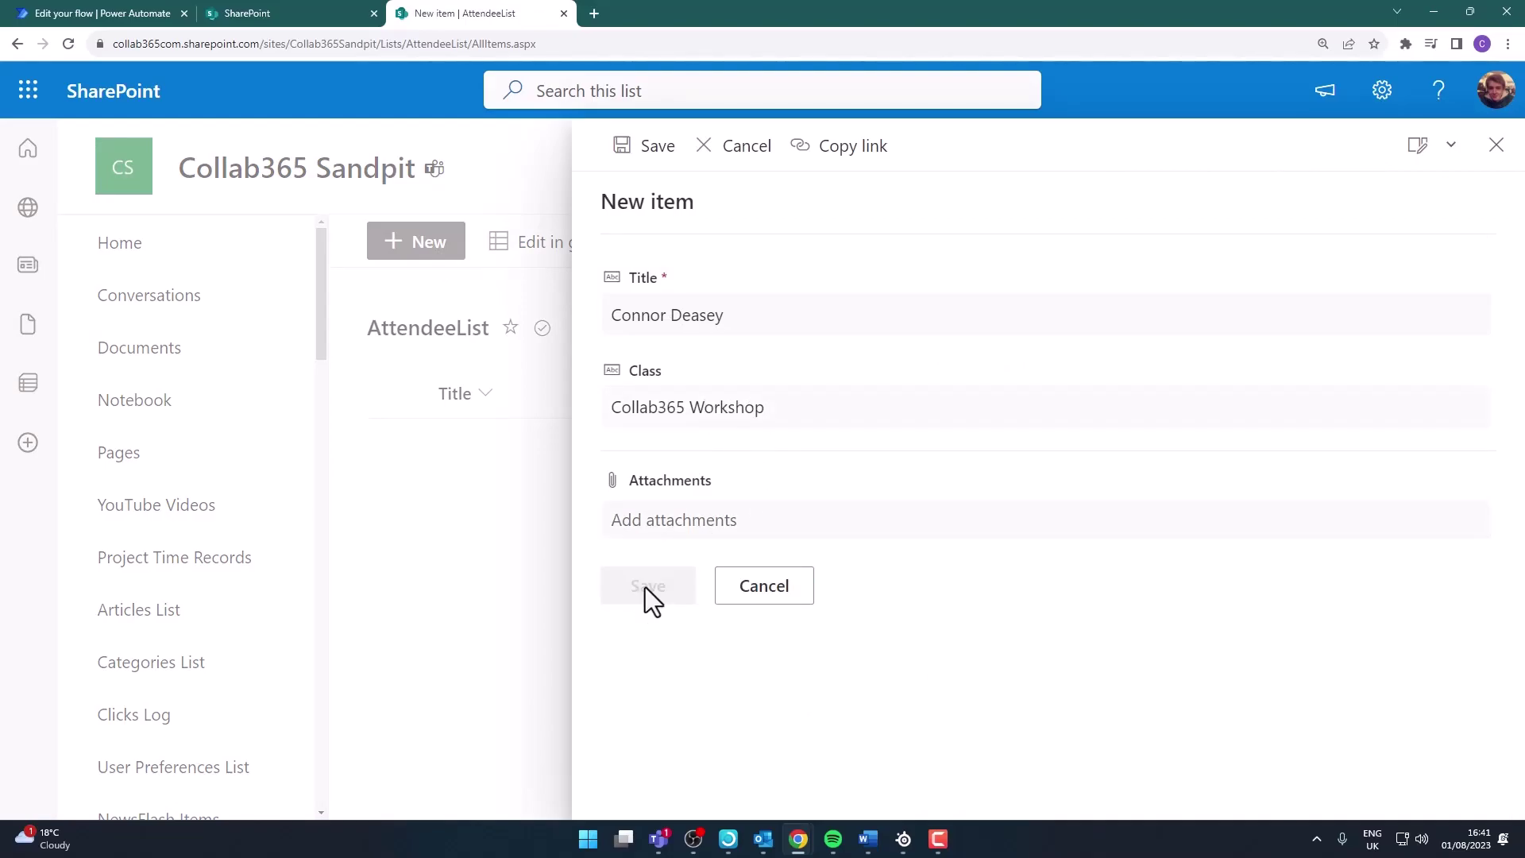
key("ctrl+1")
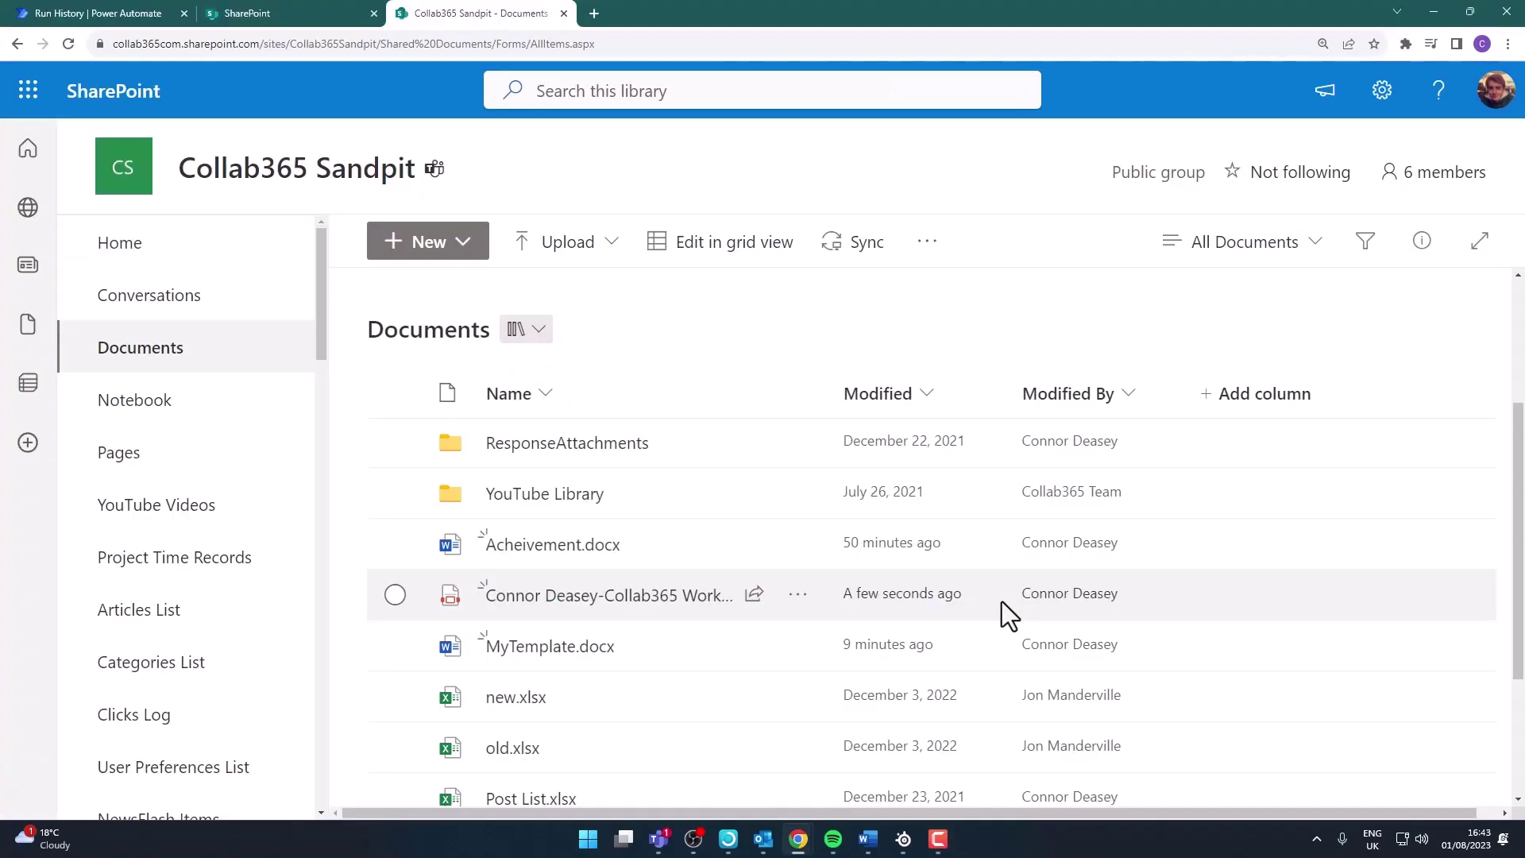
Open the newly generated Collab365 Workshop certificate PDF from the Documents library
mouse_move(626, 611)
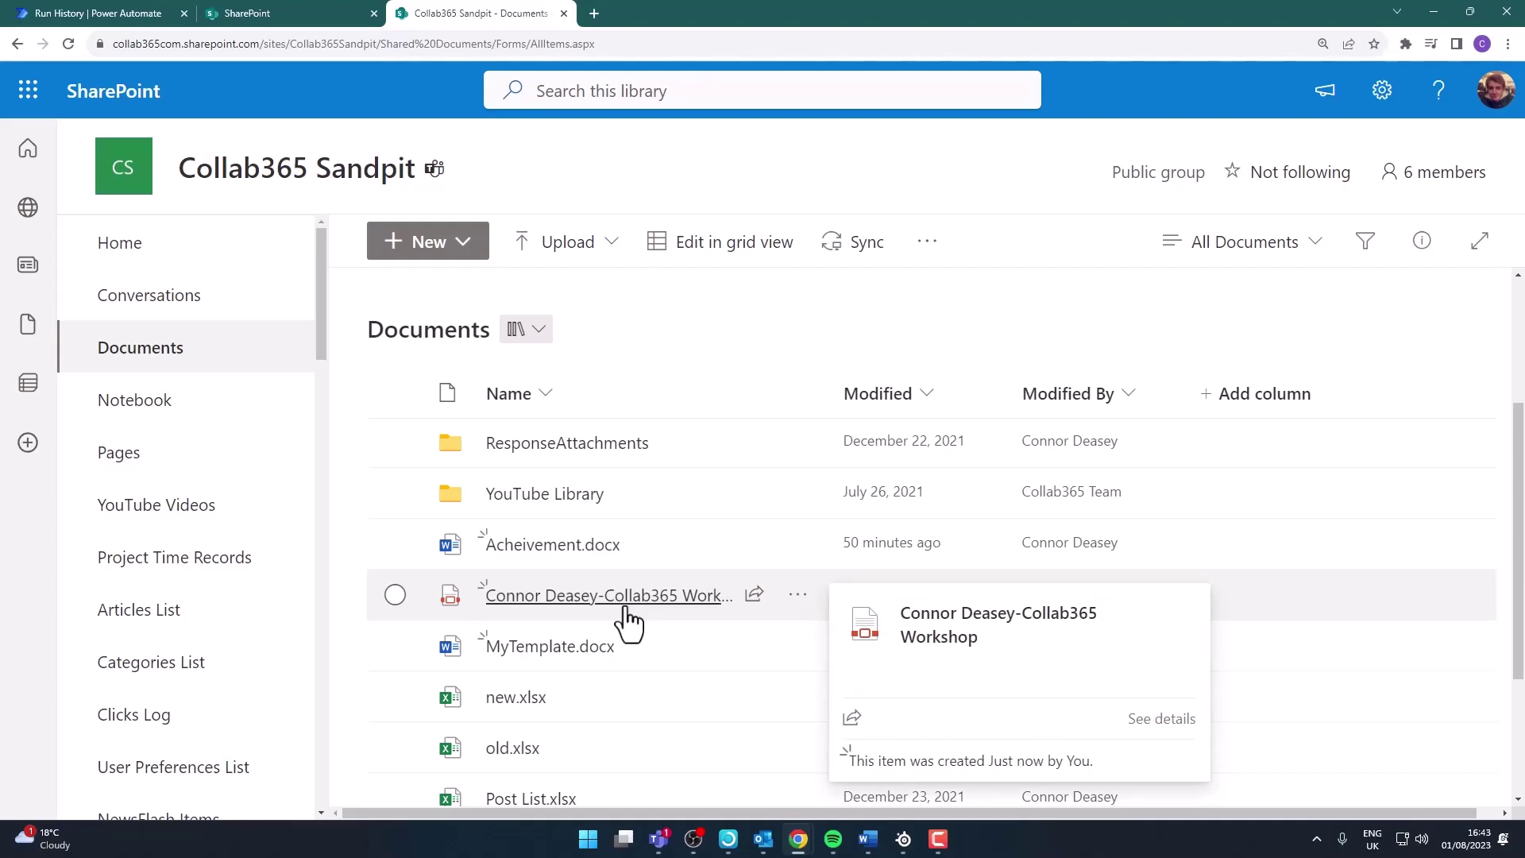
left_click(699, 594)
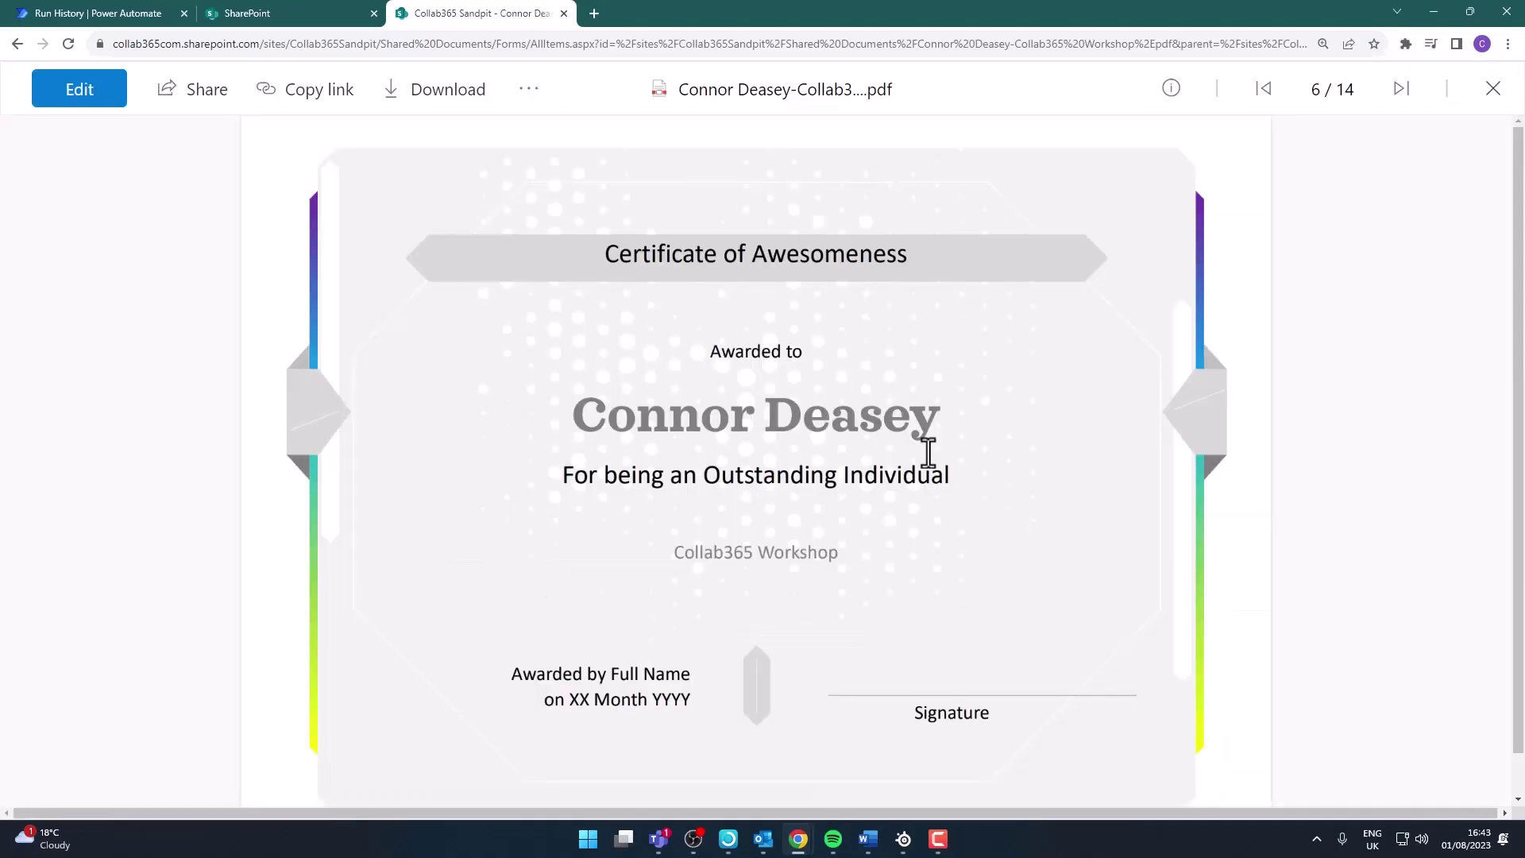